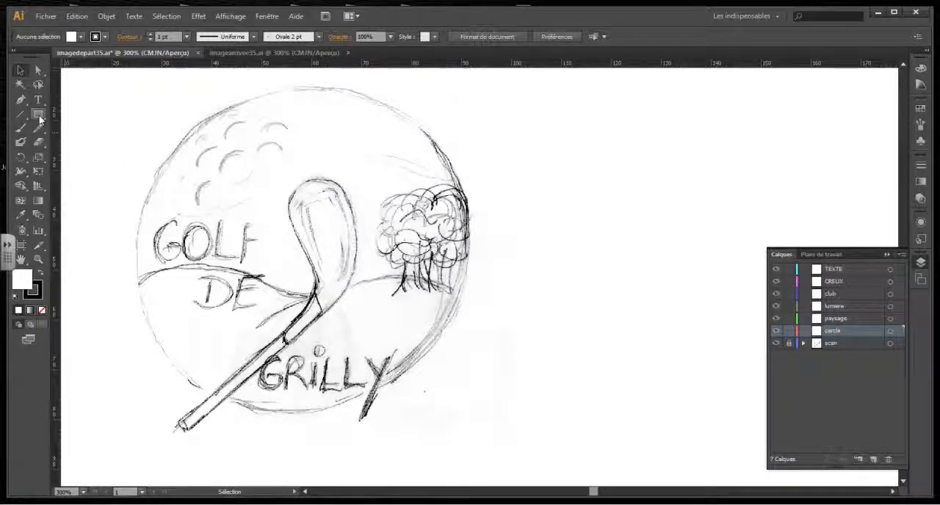
Draw a circle about 71 mm in diameter over the scanned sketch on the cercle layer and remove its fill.
drag(40, 119, 105, 142)
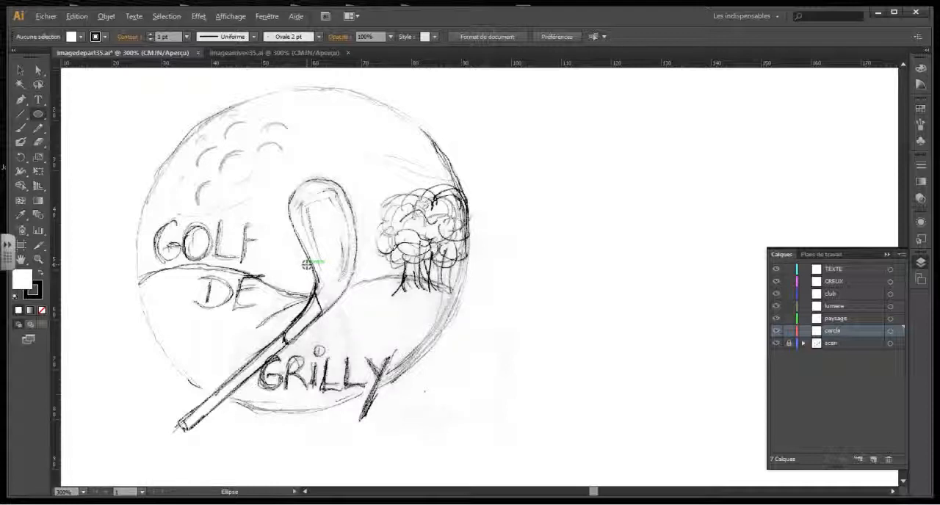
mouse_move(307, 264)
mouse_down()
mouse_move(335, 269)
mouse_move(357, 244)
mouse_move(412, 236)
mouse_move(432, 217)
mouse_move(433, 195)
mouse_move(470, 193)
mouse_move(484, 177)
mouse_up()
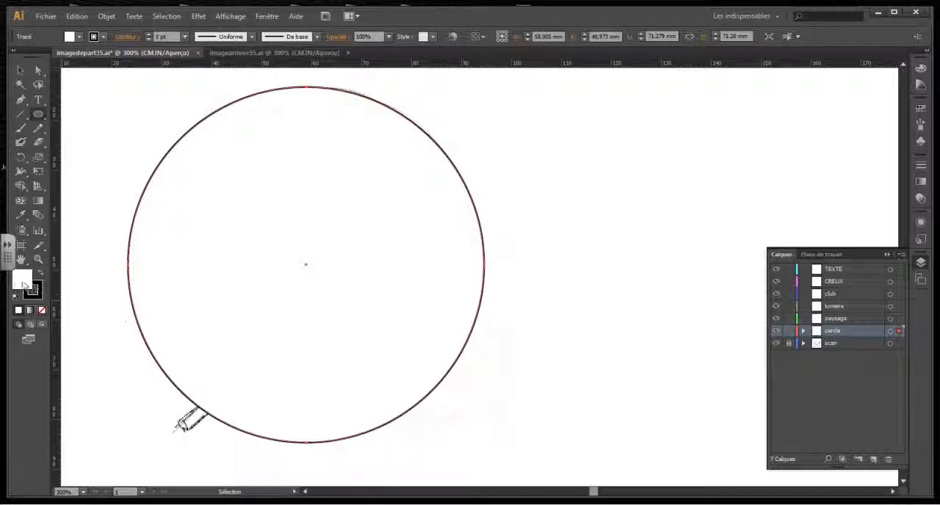
click(41, 310)
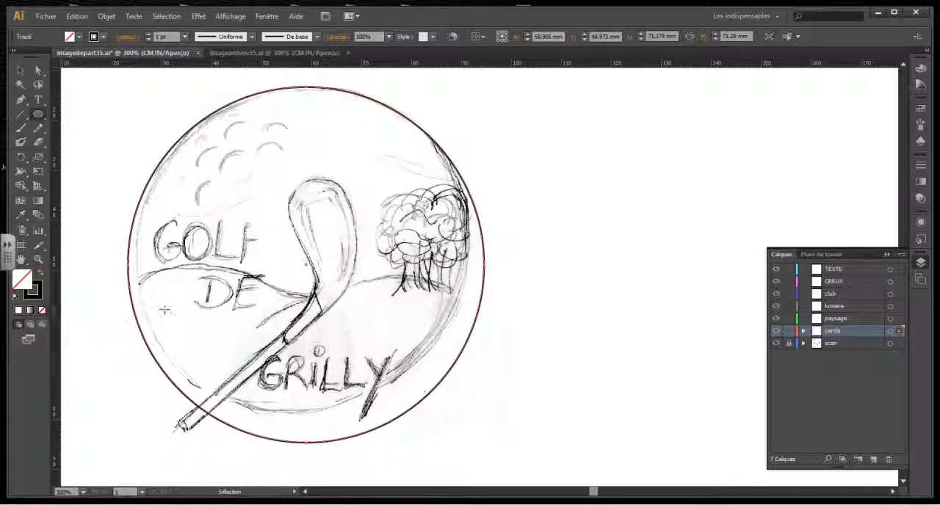
Reposition the circle and reduce it to about 69.4 mm in diameter so it fits the sketched ball outline.
click(20, 70)
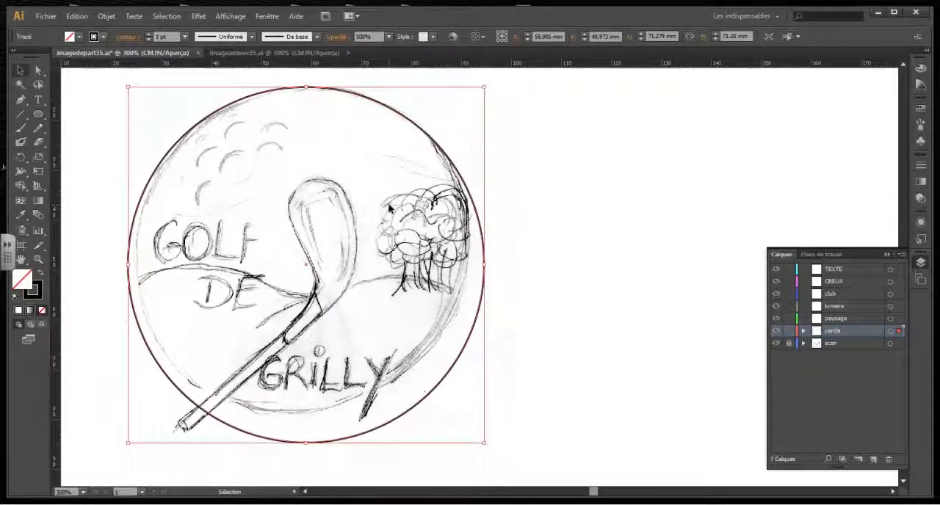
key(Up)
key(Up)
key(Up)
key(Up)
key(Up)
key(Left)
key(Left)
key(Left)
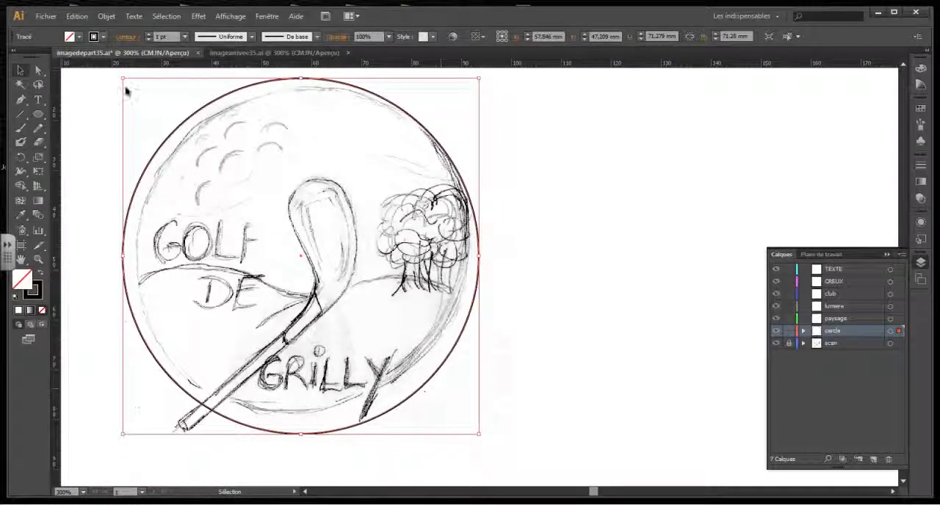
drag(124, 77, 132, 87)
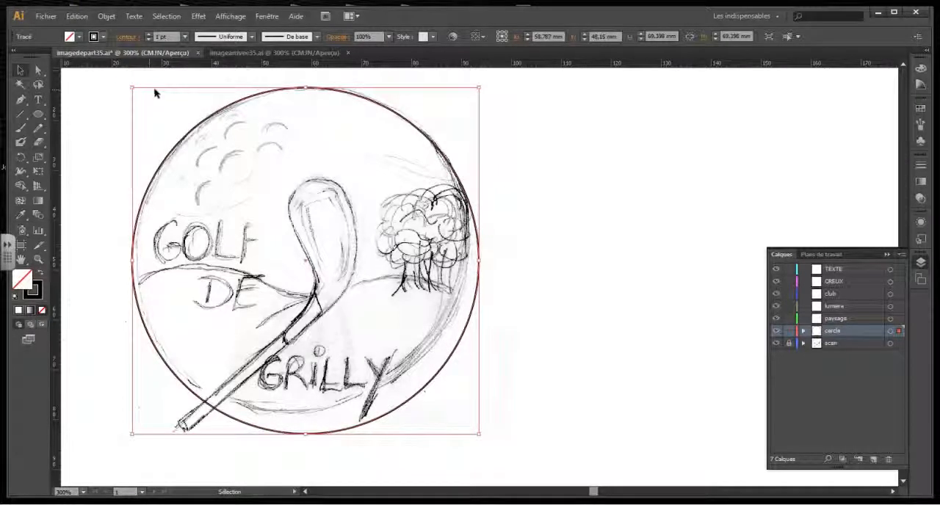
key(Up)
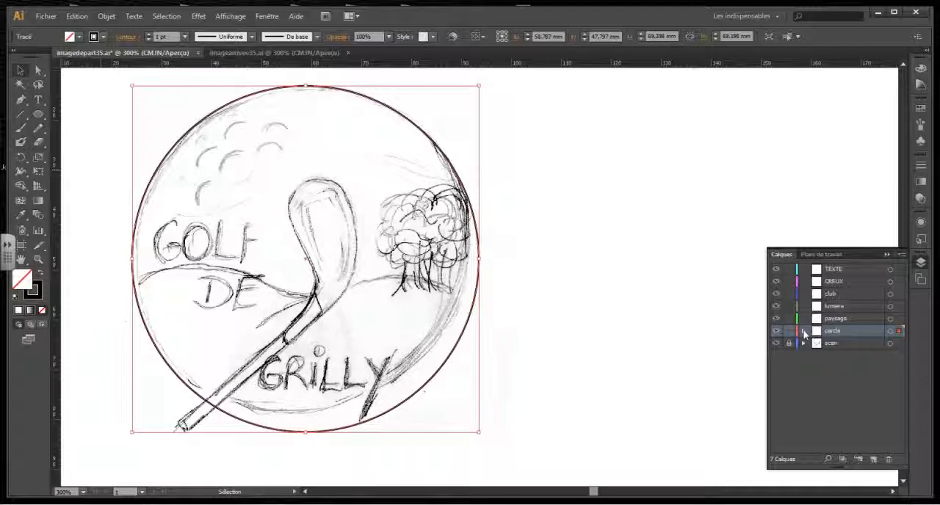
Duplicate the circle path from the cercle layer into the paysage layer and expand that layer's contents.
click(803, 334)
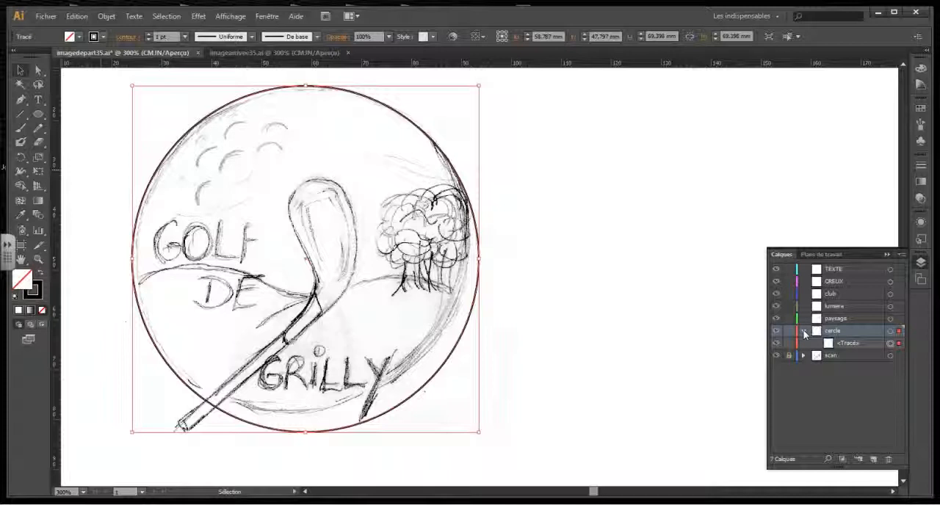
click(853, 346)
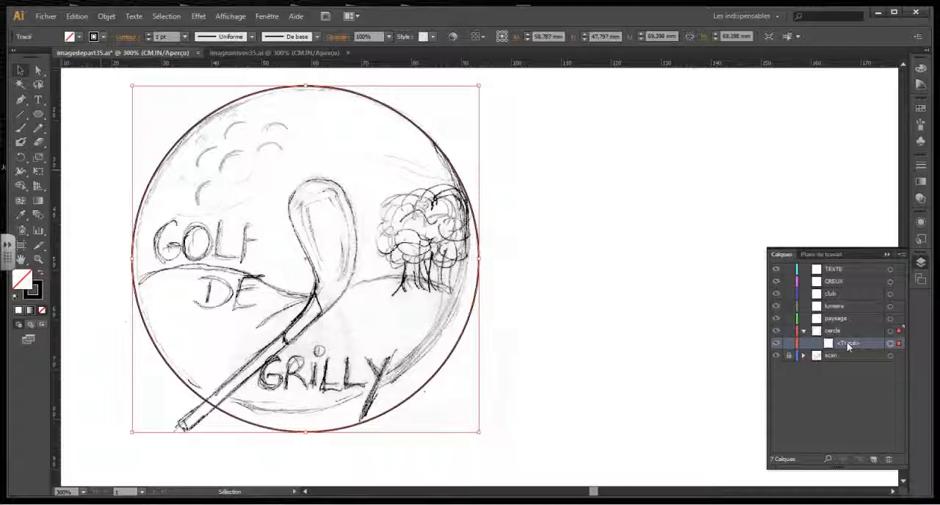
drag(849, 347, 844, 324)
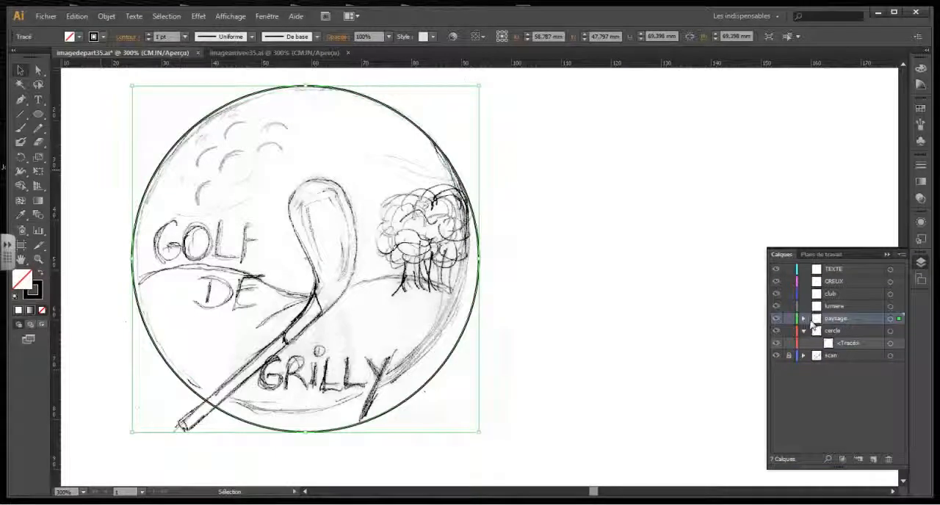
click(804, 320)
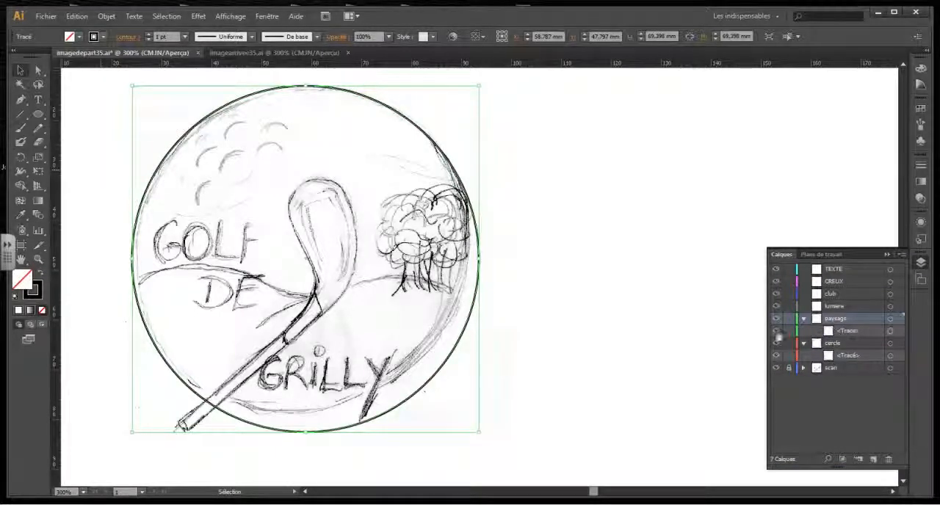
Toggle the visibility of the scan layer and of the circles on paysage and cercle to check both copies.
click(777, 332)
click(777, 368)
click(776, 355)
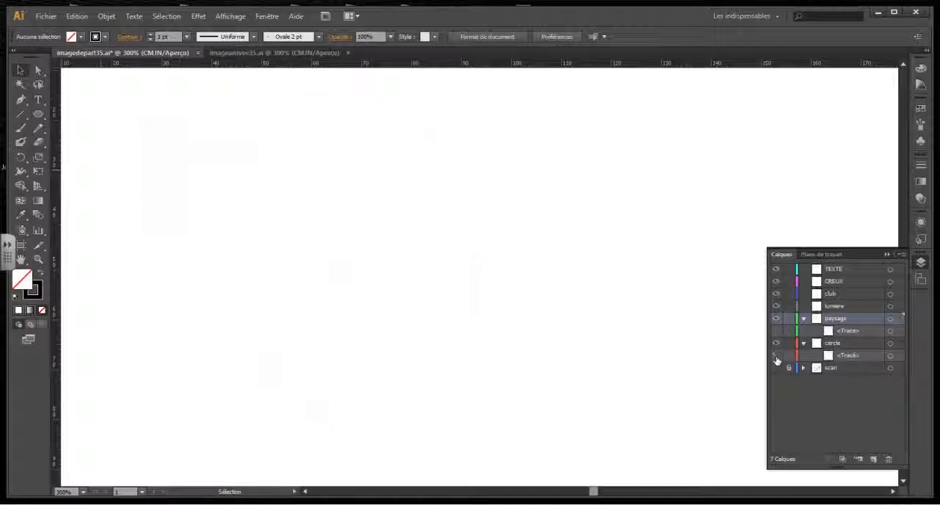
click(776, 357)
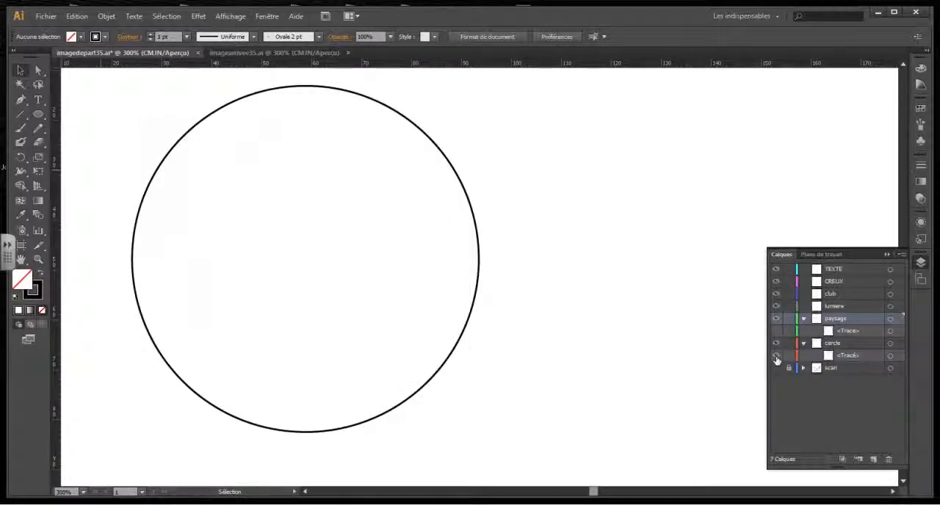
click(776, 357)
click(778, 331)
click(777, 332)
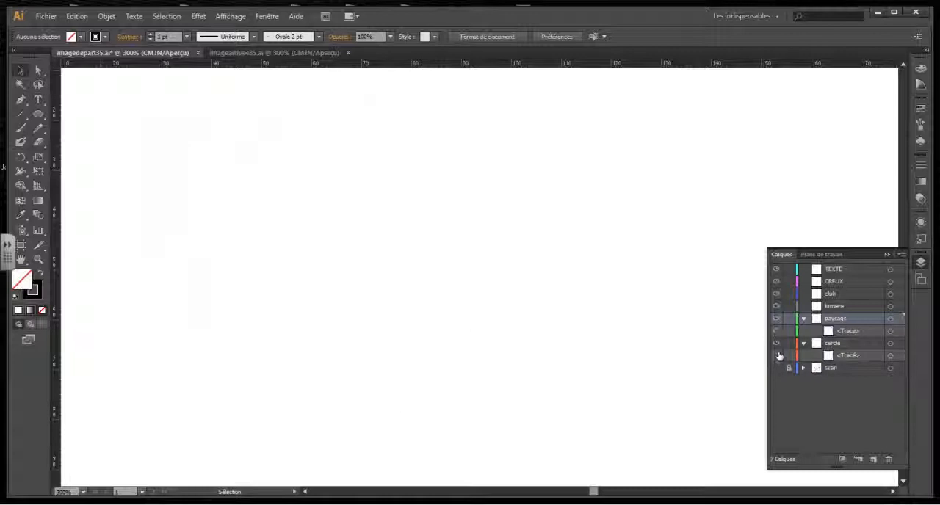
click(777, 356)
click(778, 369)
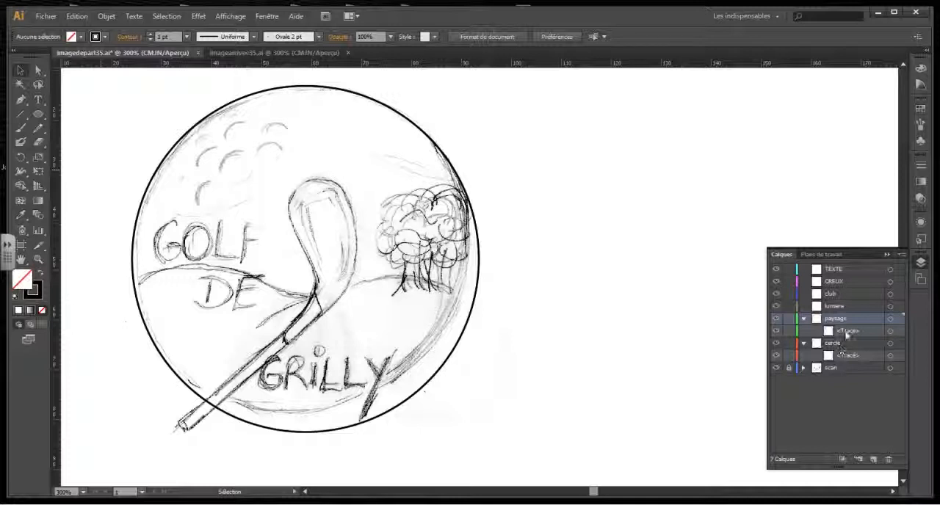
Consult the finished logo in imagearrivee35.ai, return to imagedepart35.ai and collapse the paysage and cercle layers.
click(271, 53)
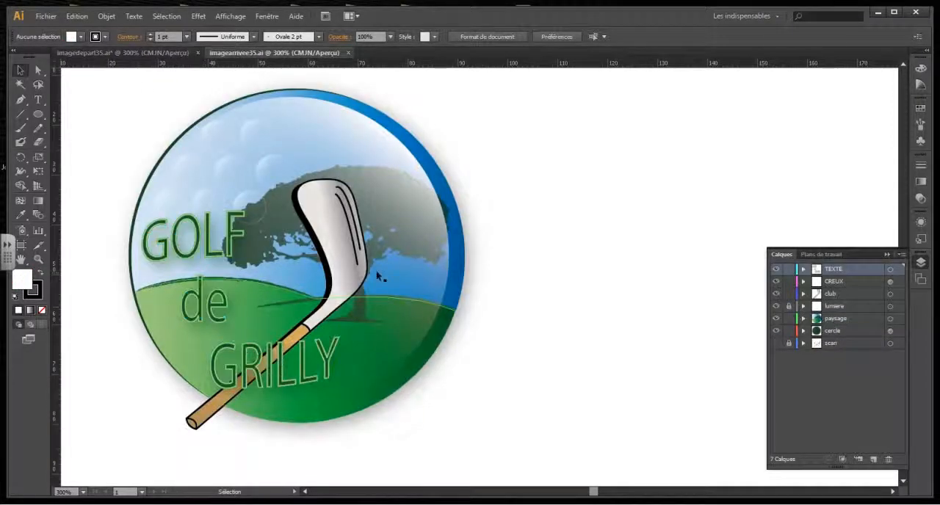
click(125, 54)
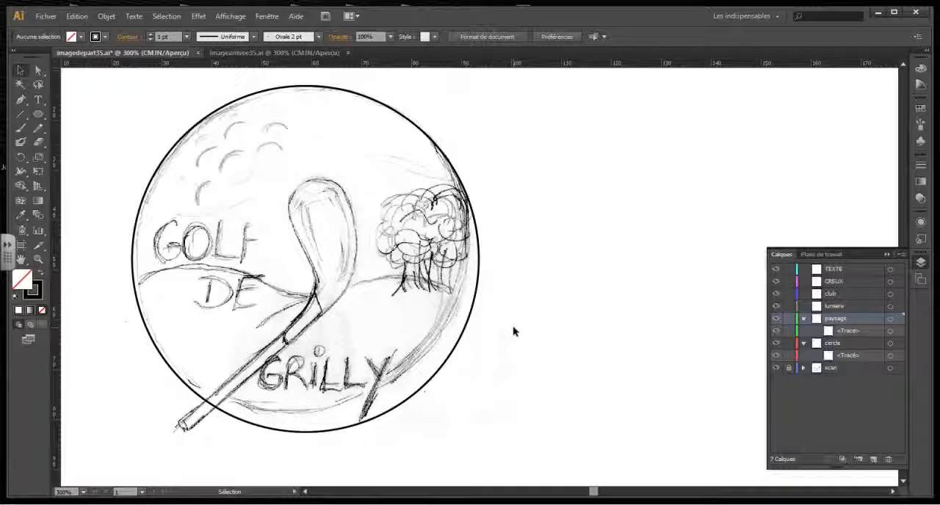
click(804, 319)
click(805, 332)
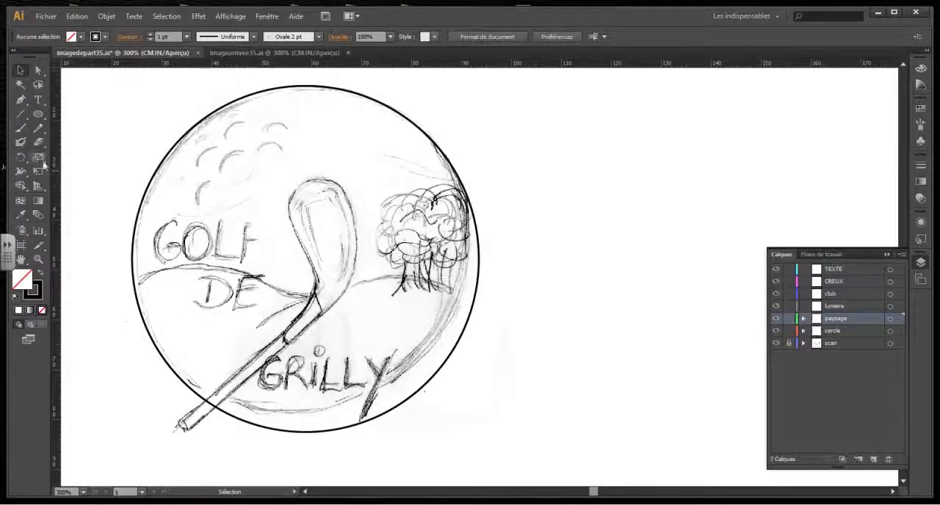
Trace the sketched hill line across the circle with the Pen tool on the paysage layer, from edge to edge.
click(20, 102)
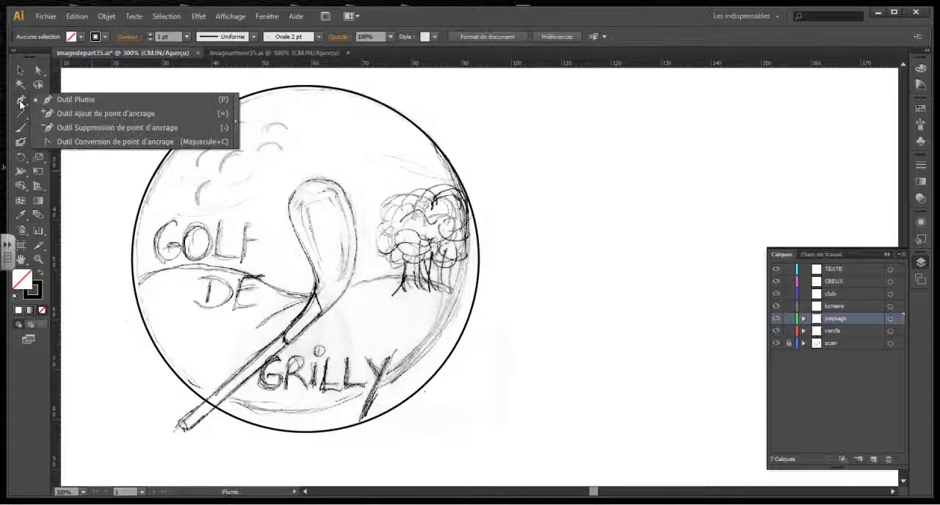
click(62, 101)
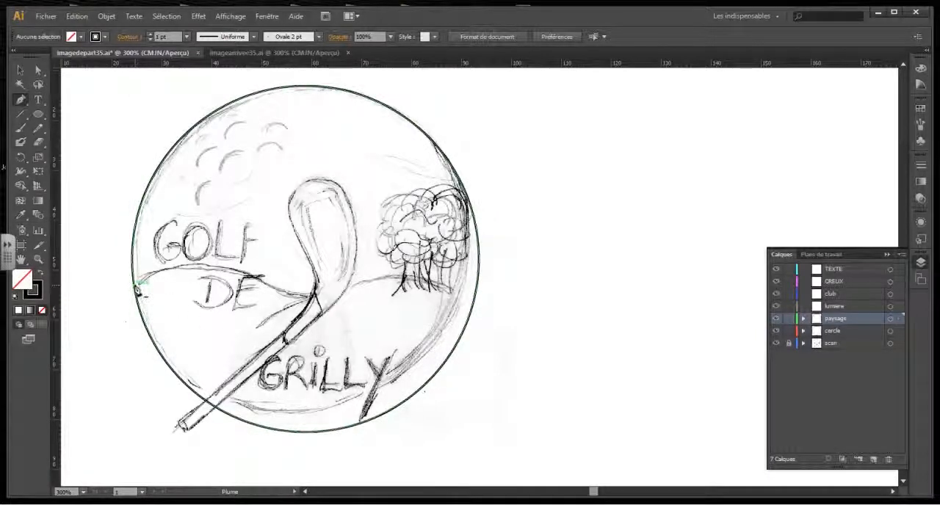
click(136, 286)
drag(206, 266, 214, 270)
drag(310, 294, 323, 313)
drag(388, 280, 493, 315)
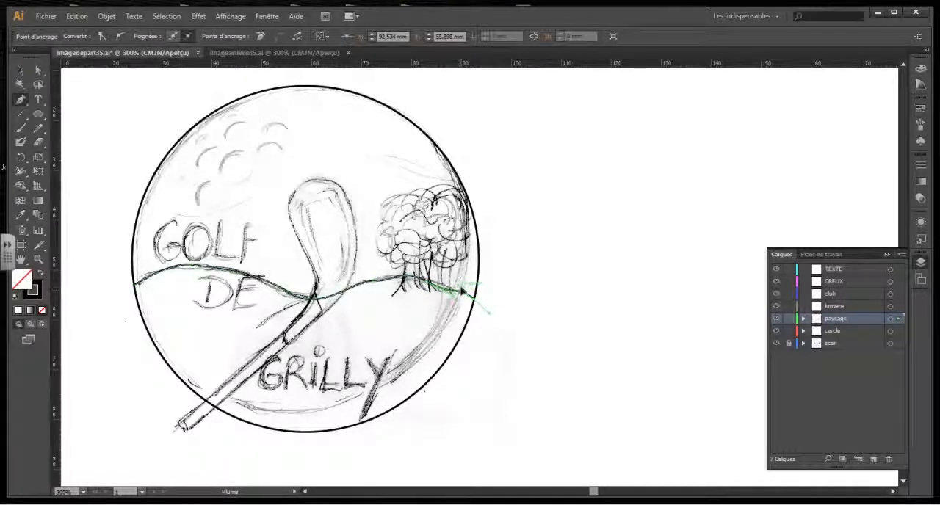
drag(463, 285, 463, 285)
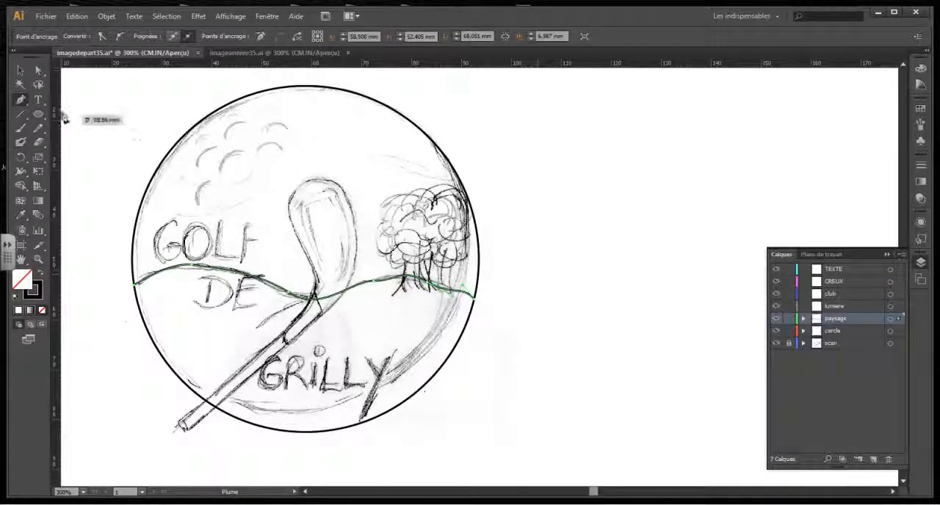
click(20, 70)
click(601, 193)
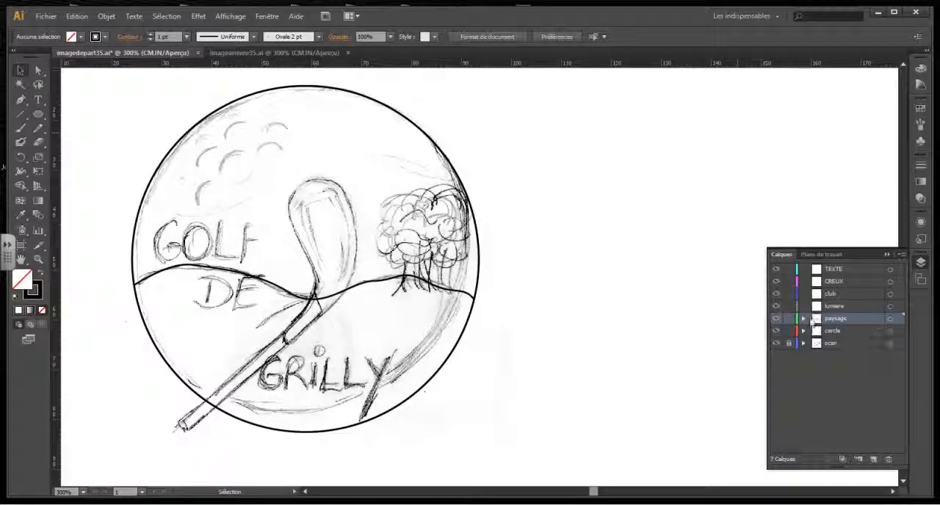
Live Paint the paysage artwork, filling the sky with the blue gradient and the ground with the light-to-dark green gradient.
click(891, 319)
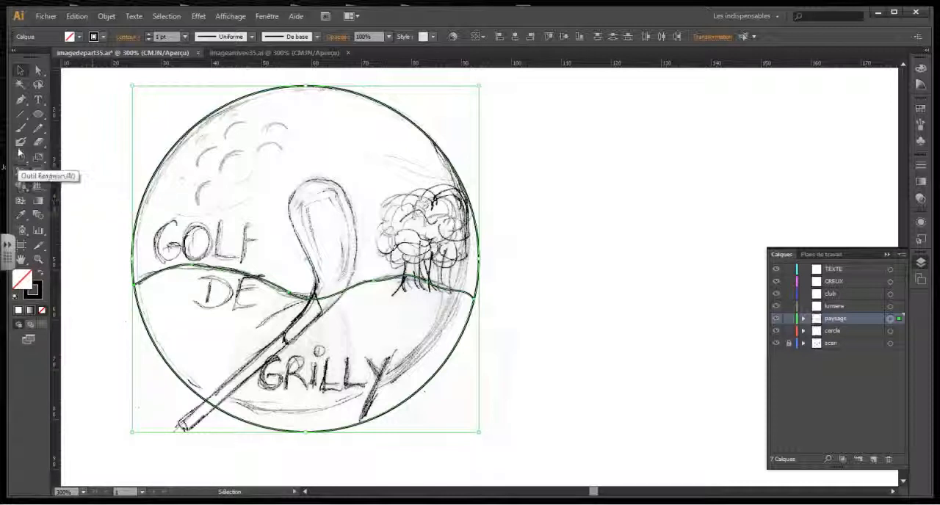
click(20, 187)
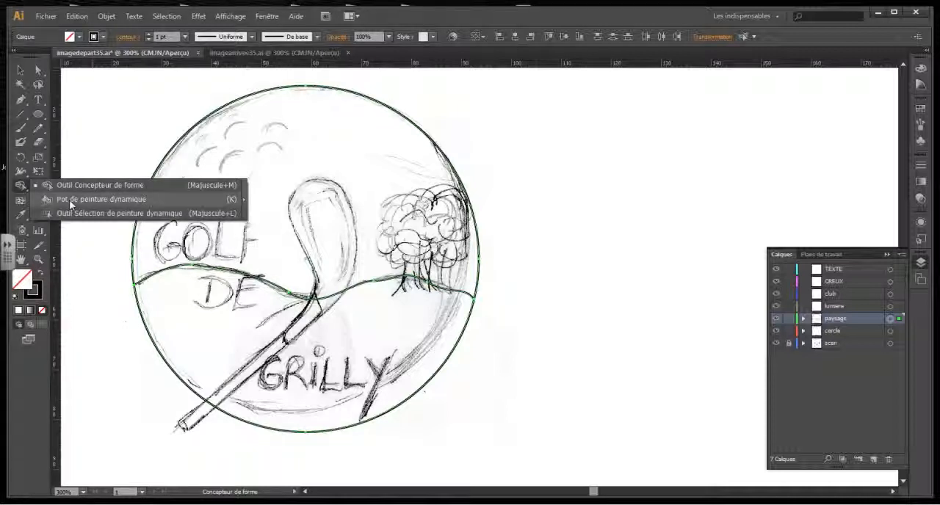
click(71, 203)
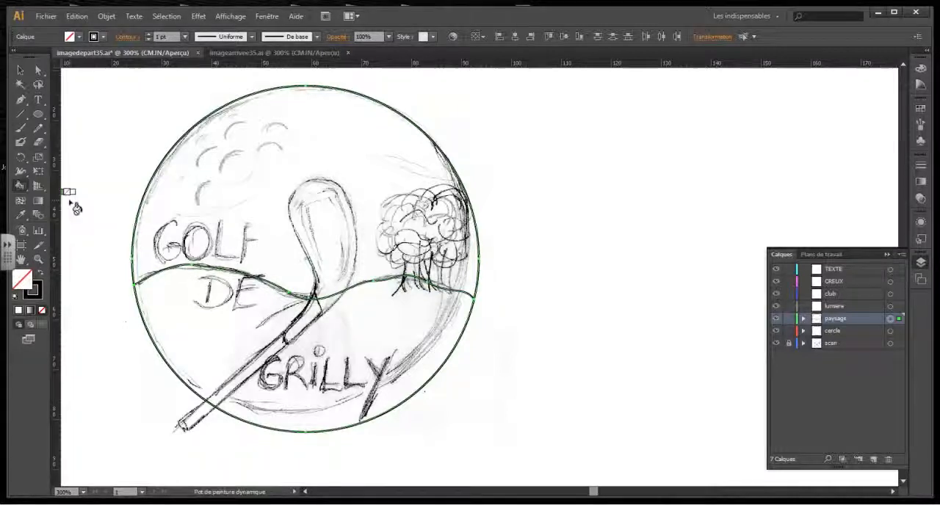
click(921, 109)
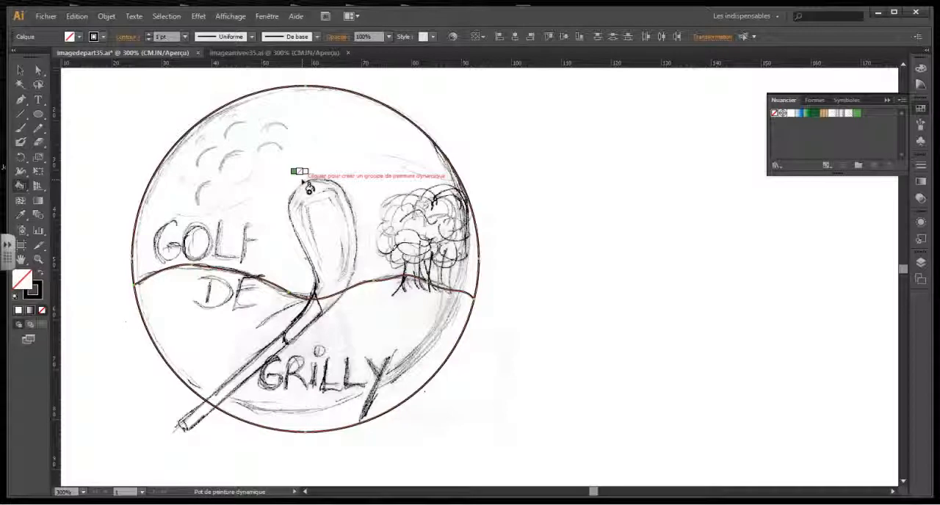
key(Right)
key(Right)
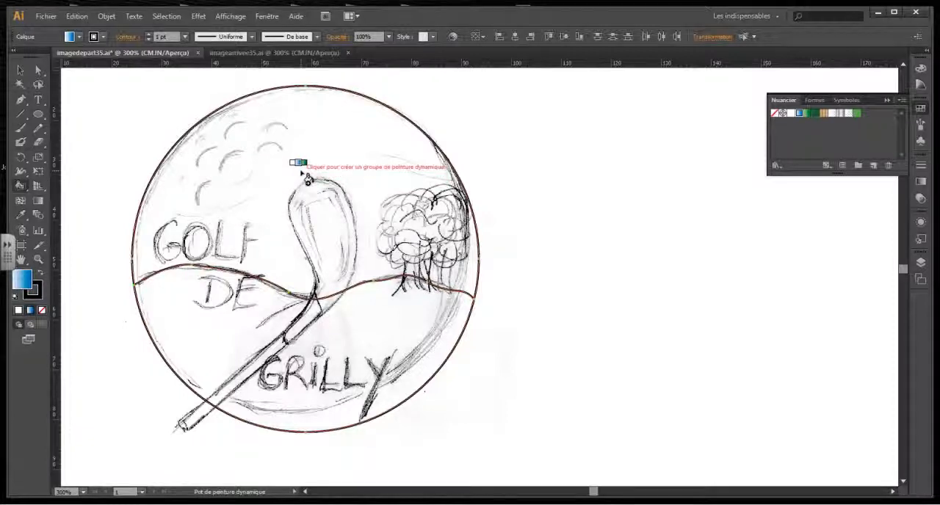
click(307, 177)
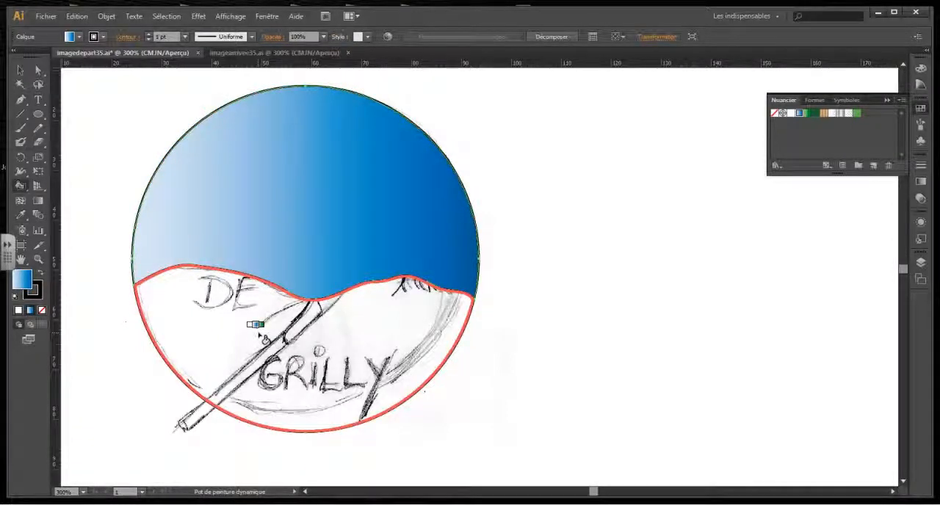
key(Right)
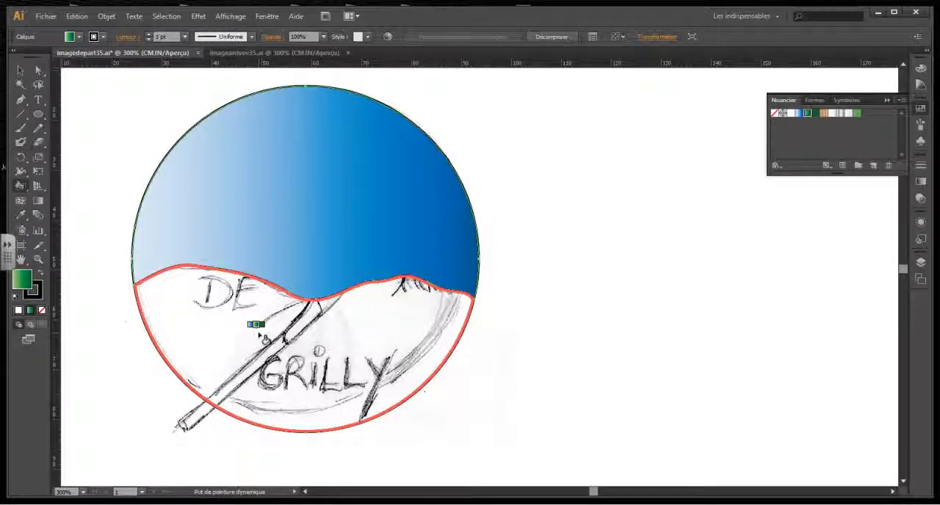
click(263, 338)
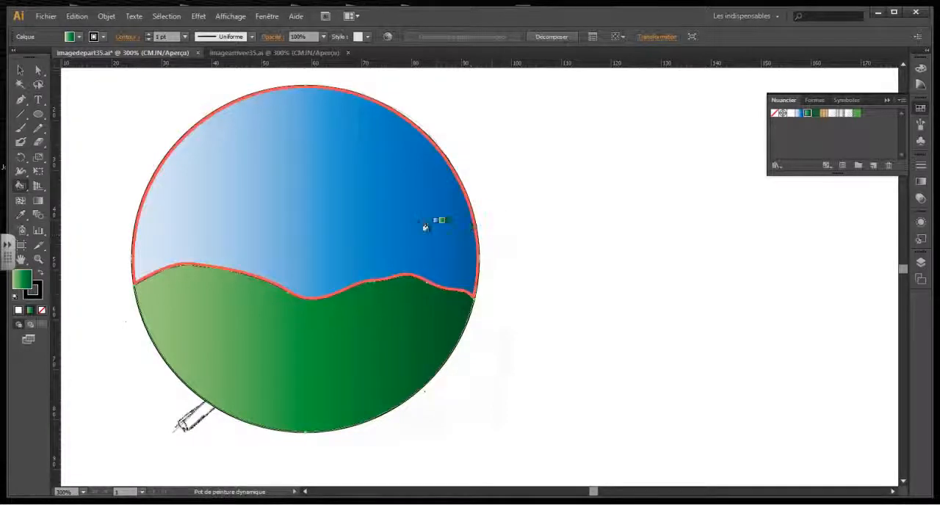
Expand the landscape's Live Paint group into separate paths.
click(921, 262)
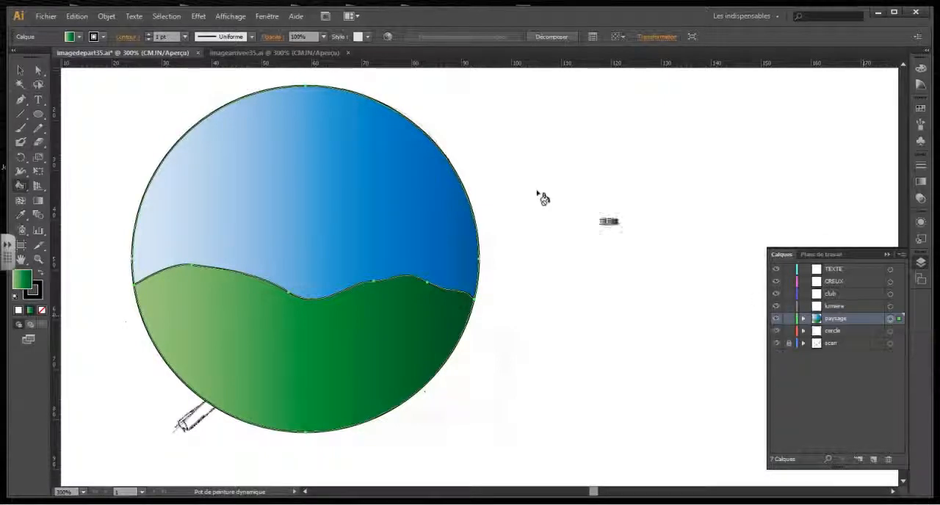
click(552, 37)
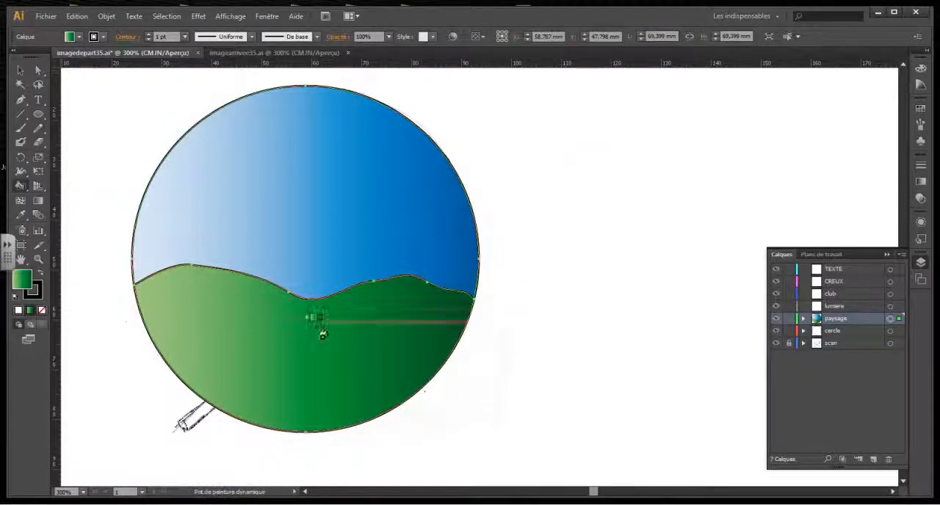
key(k)
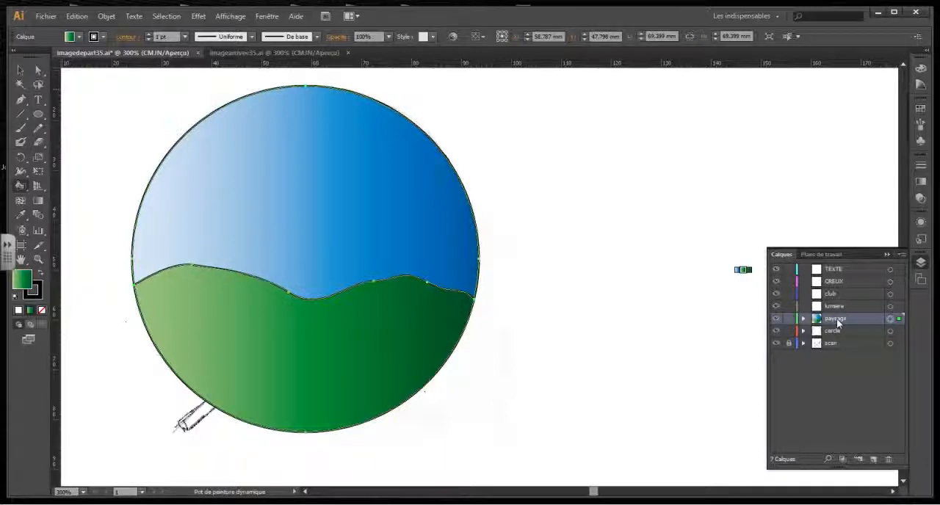
Apply the dark green swatch C=84 M=38 J=91 N=30 to the stroke of the hill line in the landscape.
click(890, 331)
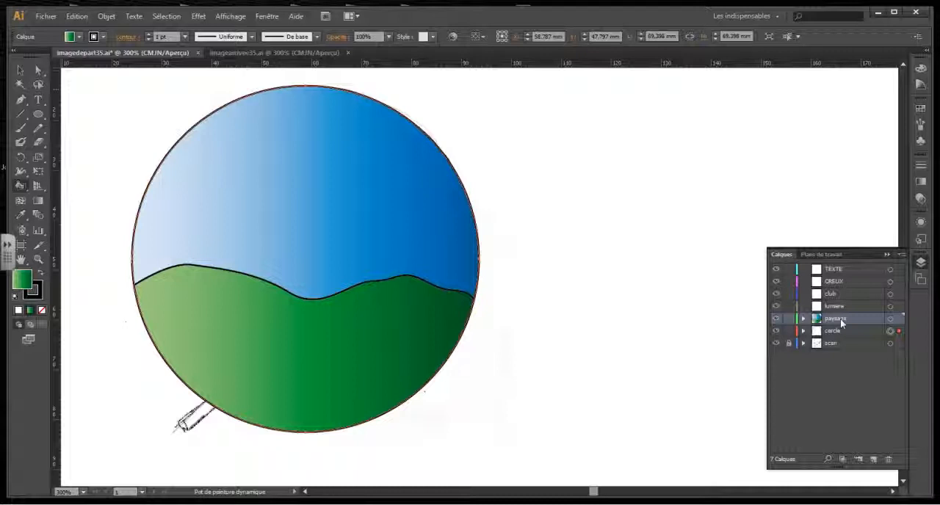
click(16, 73)
click(39, 70)
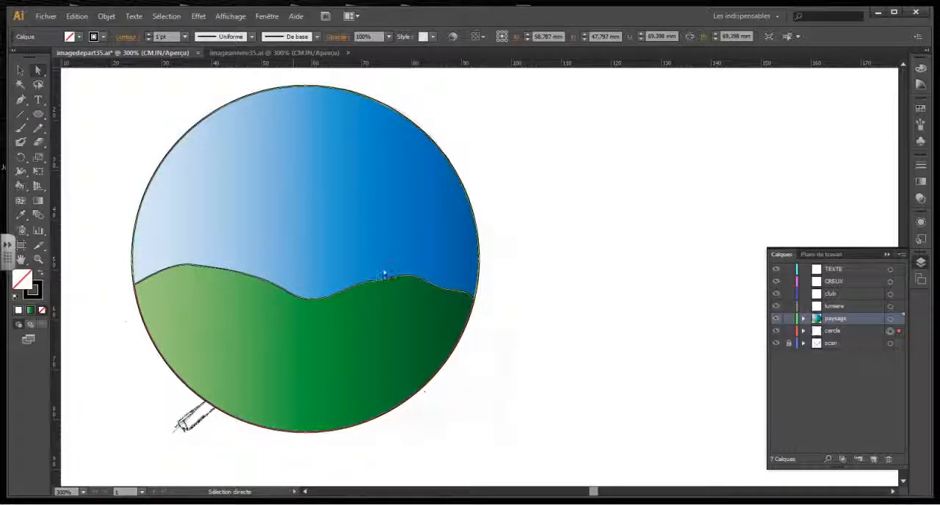
click(383, 282)
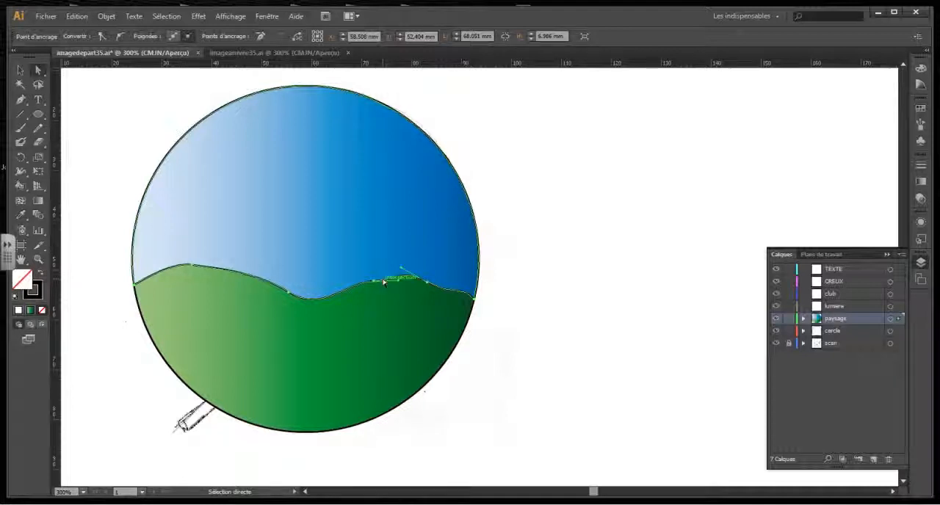
click(32, 296)
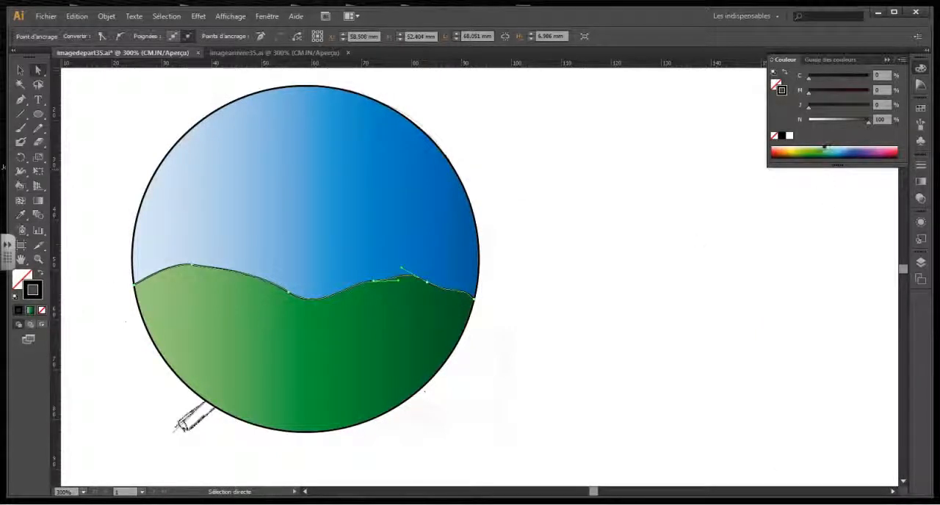
click(921, 108)
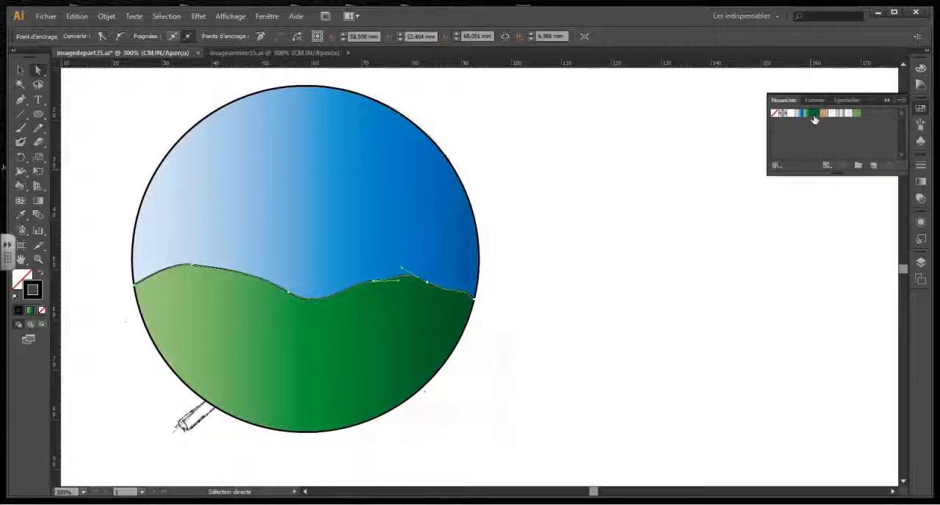
click(814, 115)
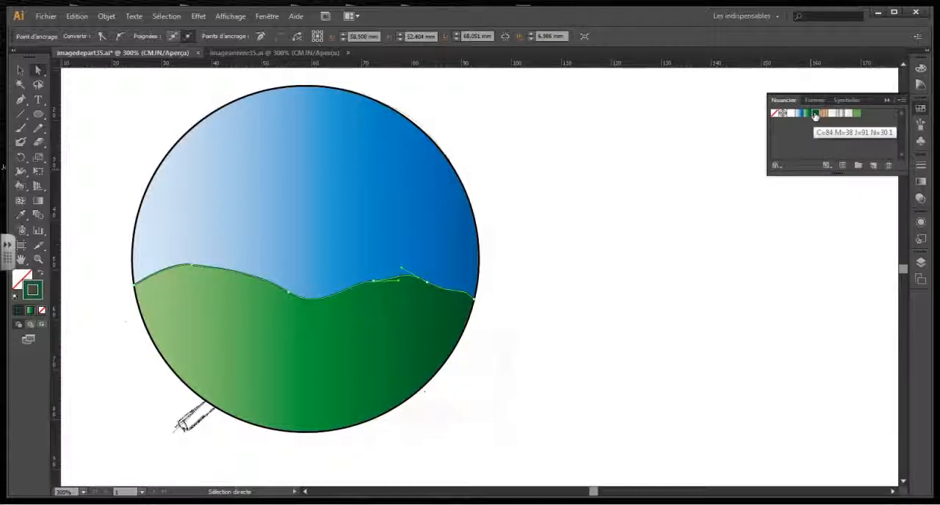
Set the hill line's stroke weight to 0.5 pt and deselect the artwork.
click(254, 17)
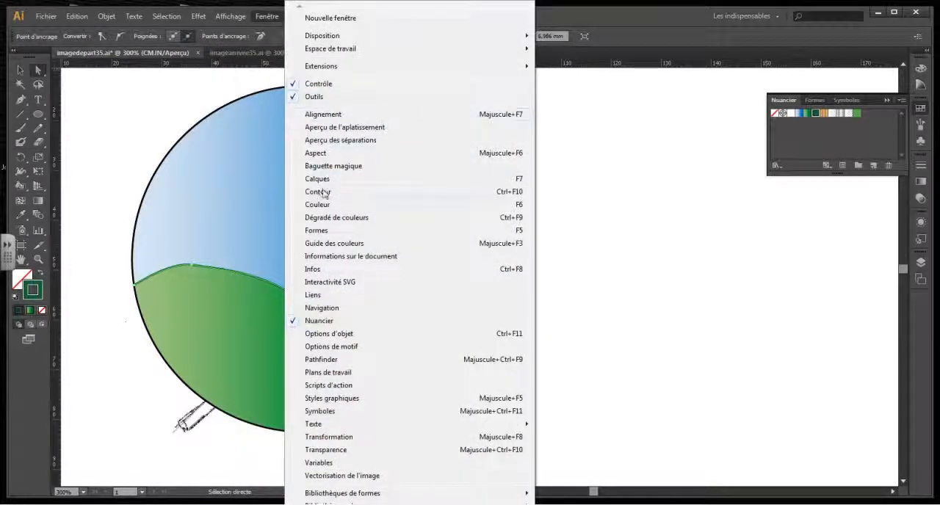
click(323, 193)
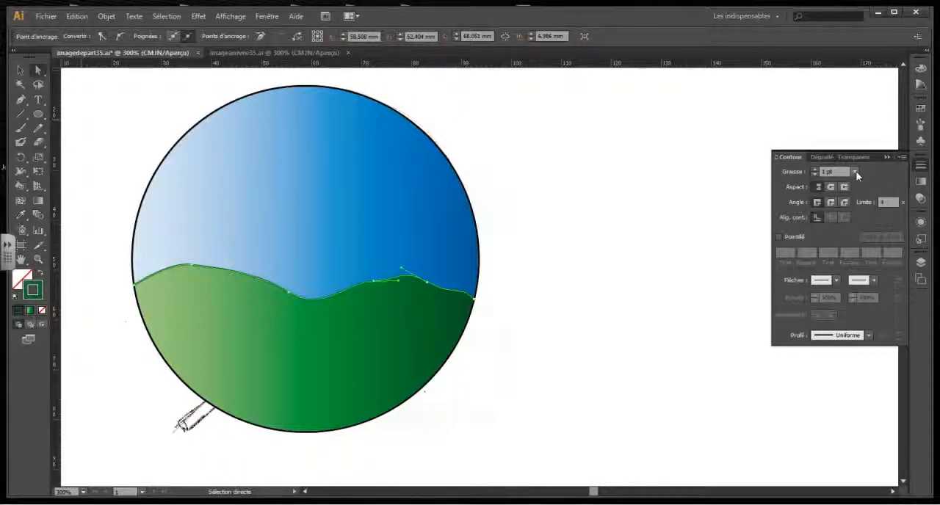
click(855, 172)
click(864, 197)
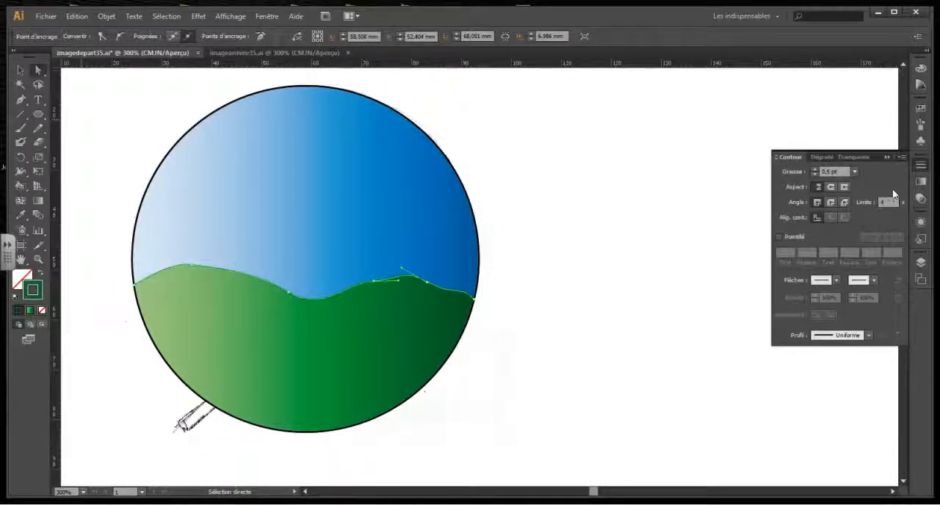
click(20, 69)
click(573, 209)
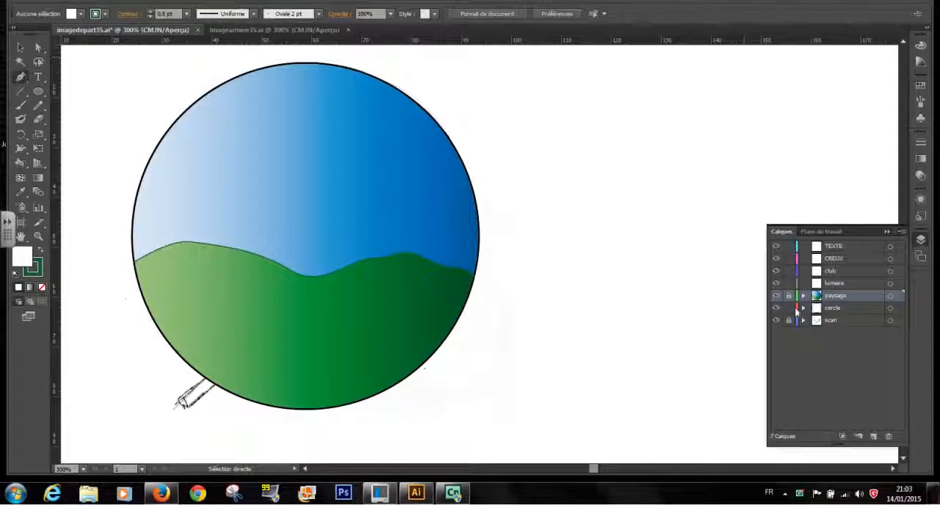
Hide the paysage layer to reveal the scanned sketch and make the club layer active for drawing with the Pen tool.
click(777, 296)
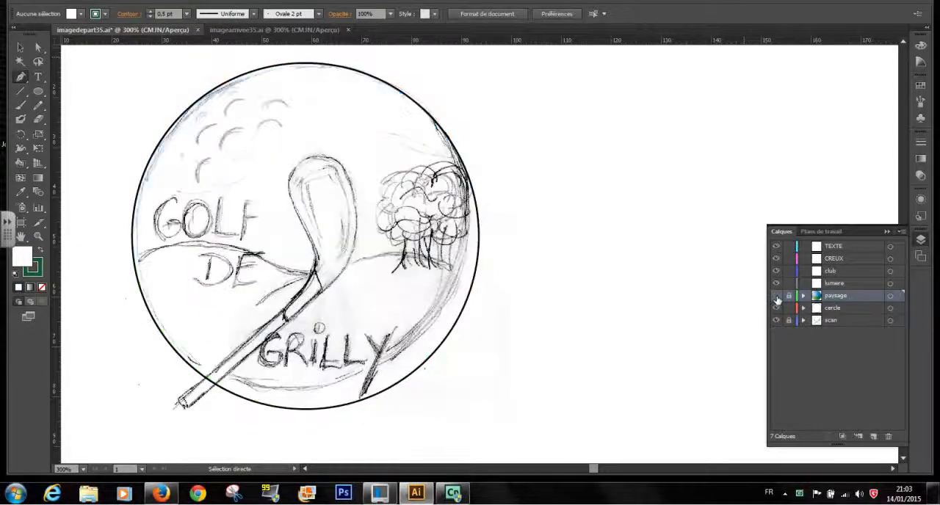
click(839, 274)
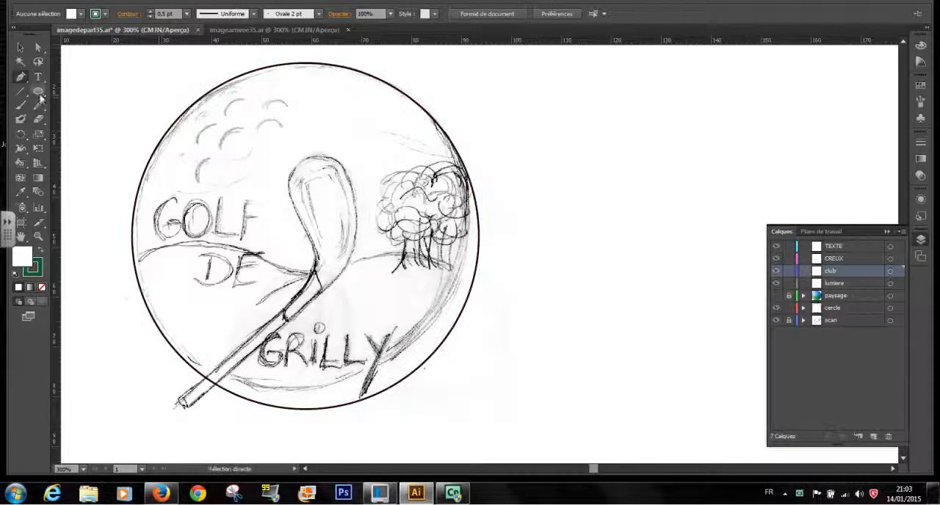
drag(20, 77, 74, 79)
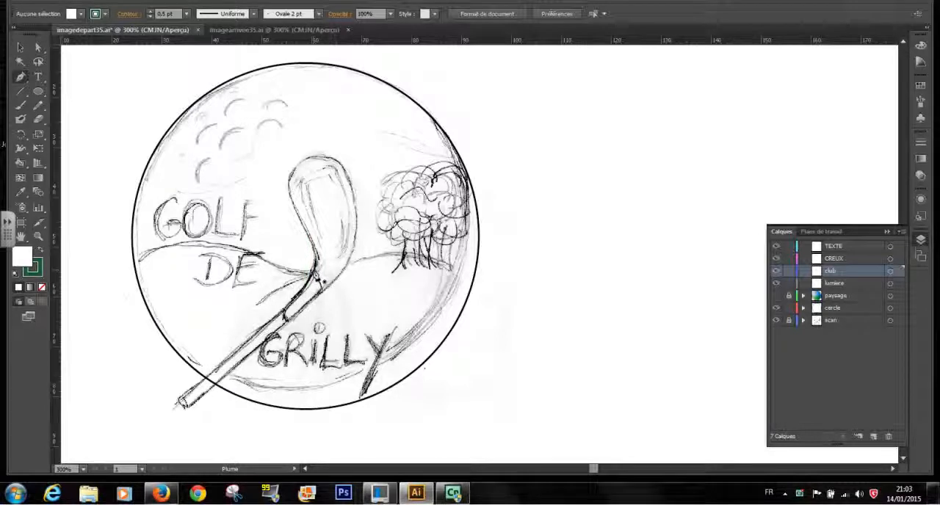
Trace the sketched golf club head and neck with the Pen tool as a closed curved path on the club layer.
click(321, 290)
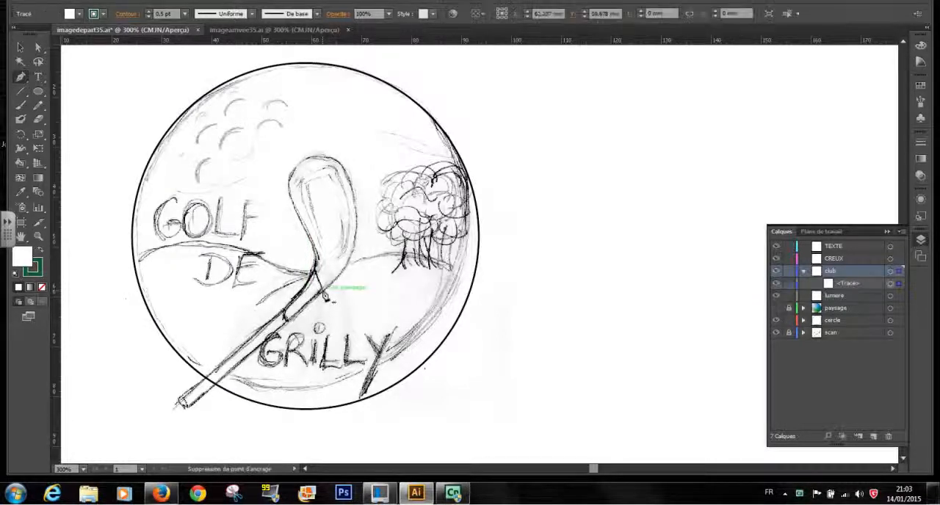
drag(351, 257, 355, 250)
drag(337, 157, 295, 205)
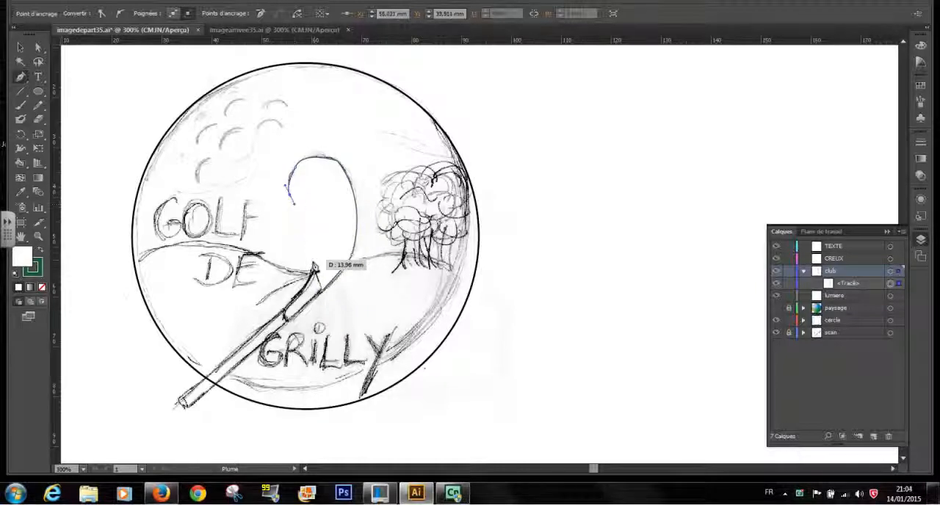
drag(315, 269, 303, 291)
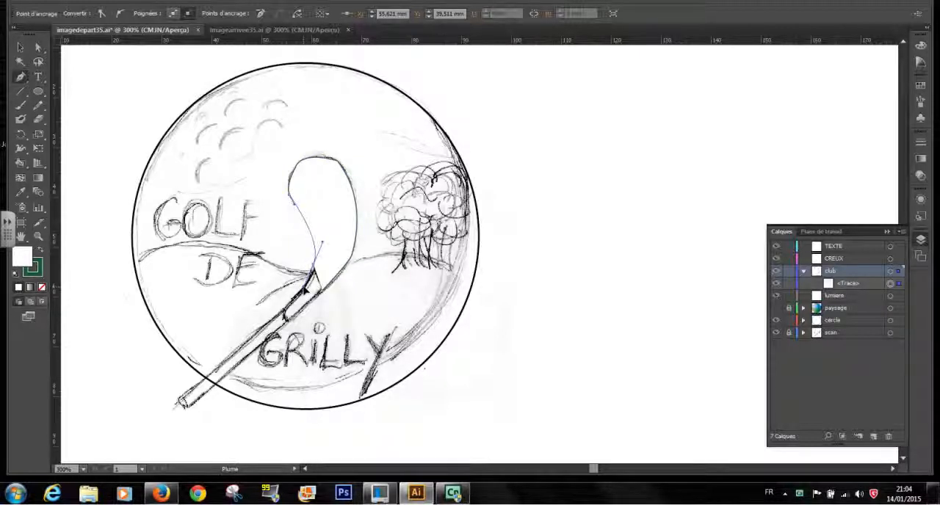
drag(304, 288, 303, 290)
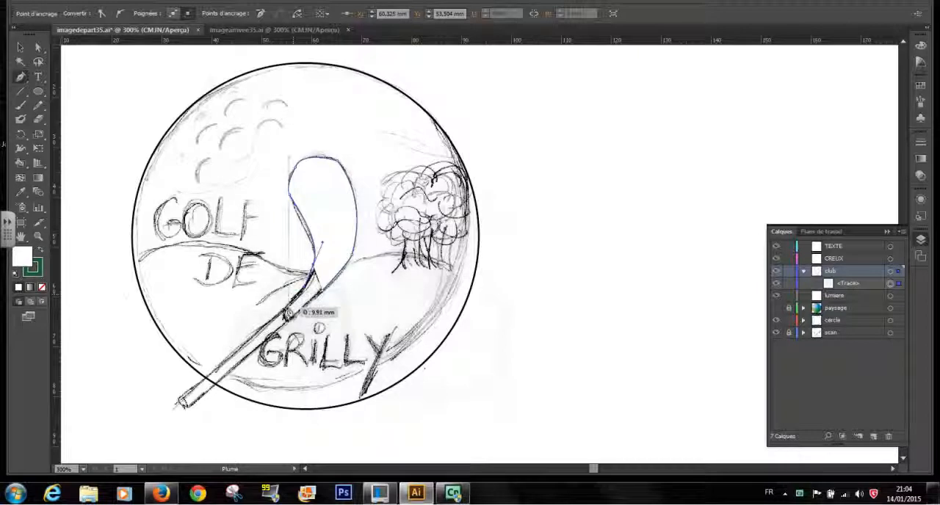
click(285, 310)
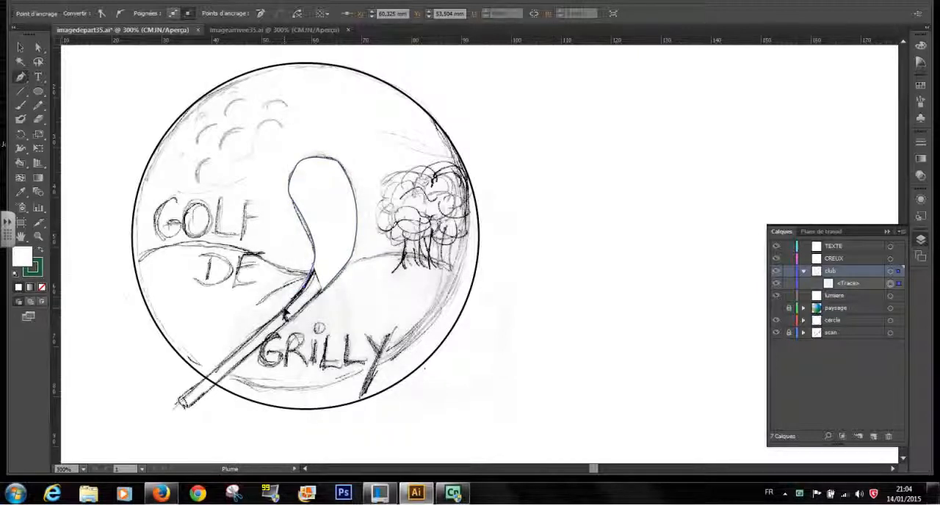
click(287, 322)
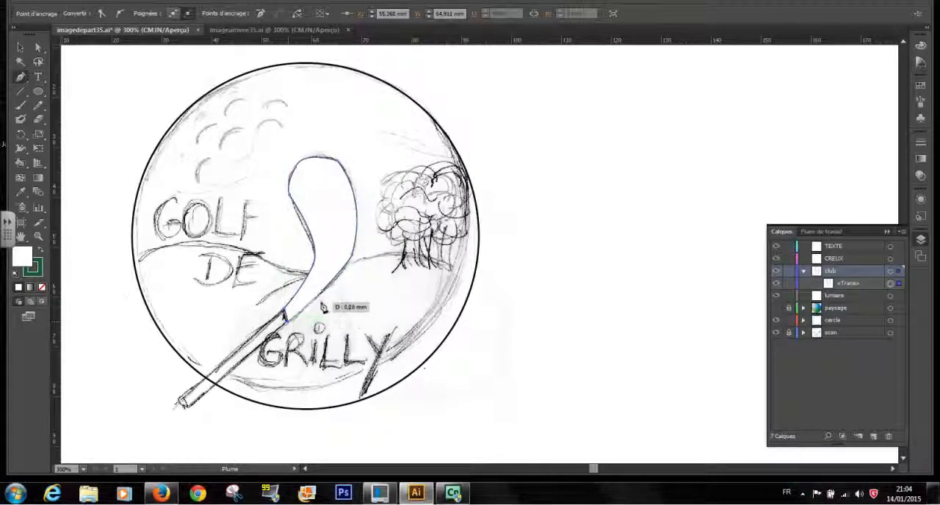
click(324, 296)
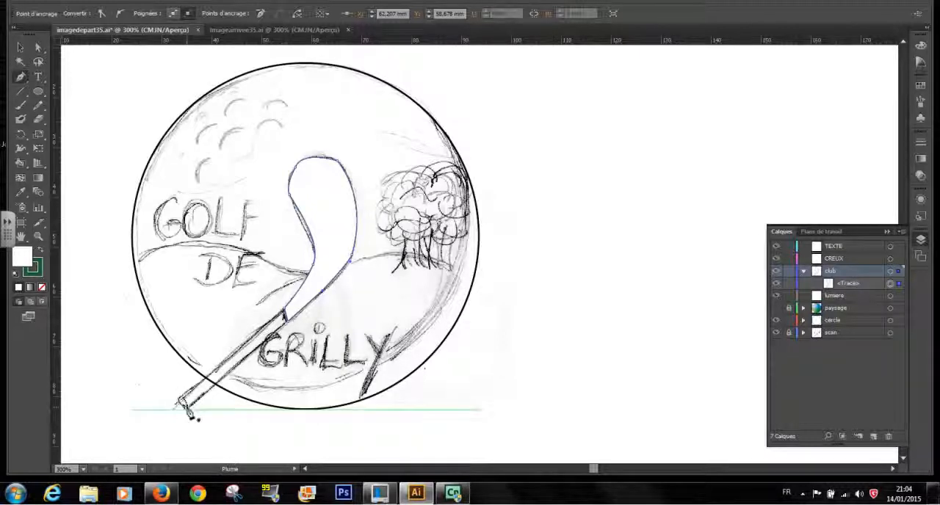
Trace the club's straight shaft with the Pen tool as a closed four-sided path, from the neck to the sketched grip end.
click(185, 408)
click(285, 317)
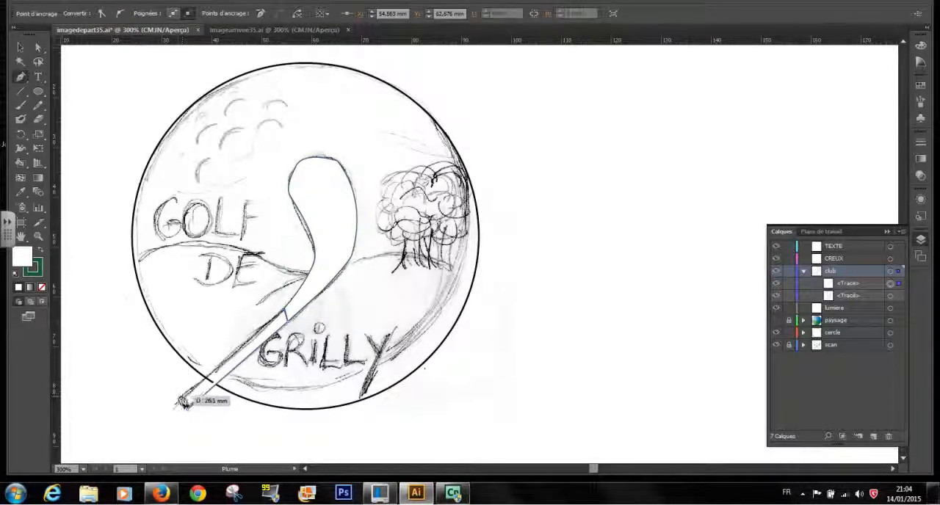
click(178, 400)
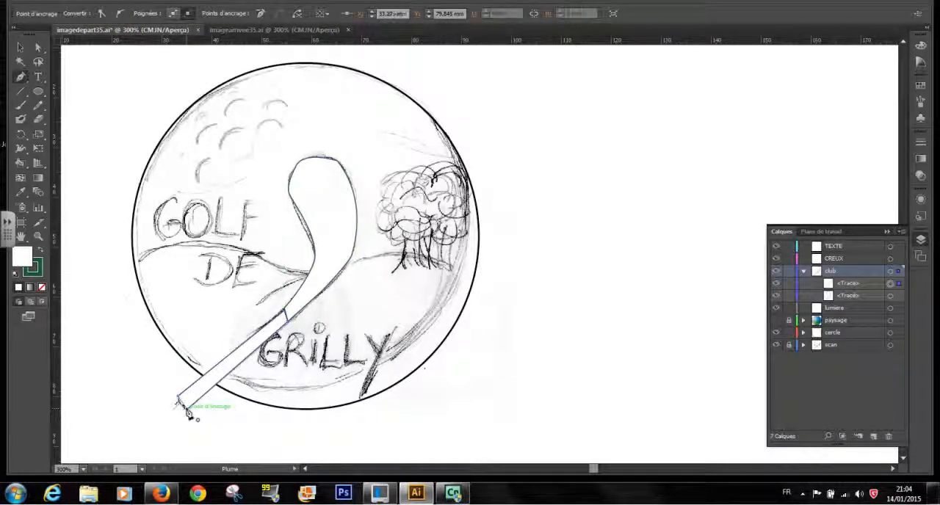
click(188, 414)
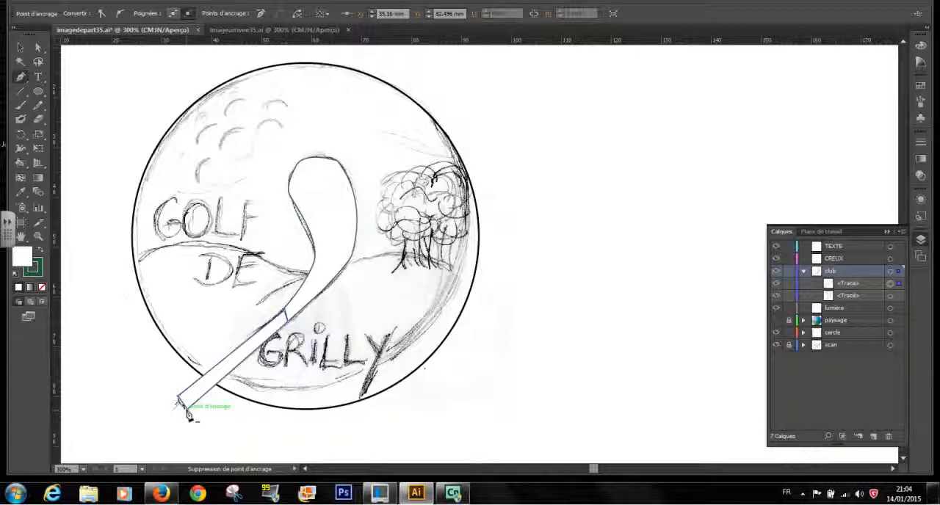
click(187, 414)
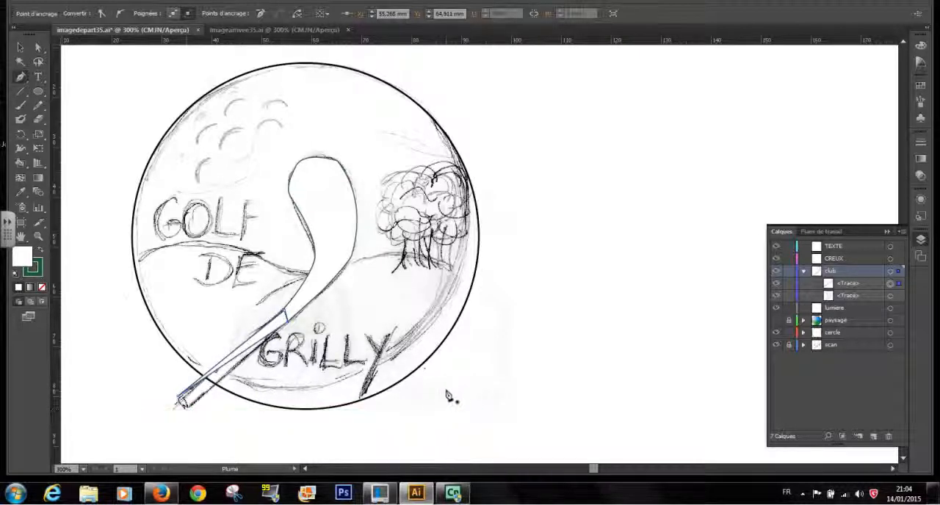
click(77, 16)
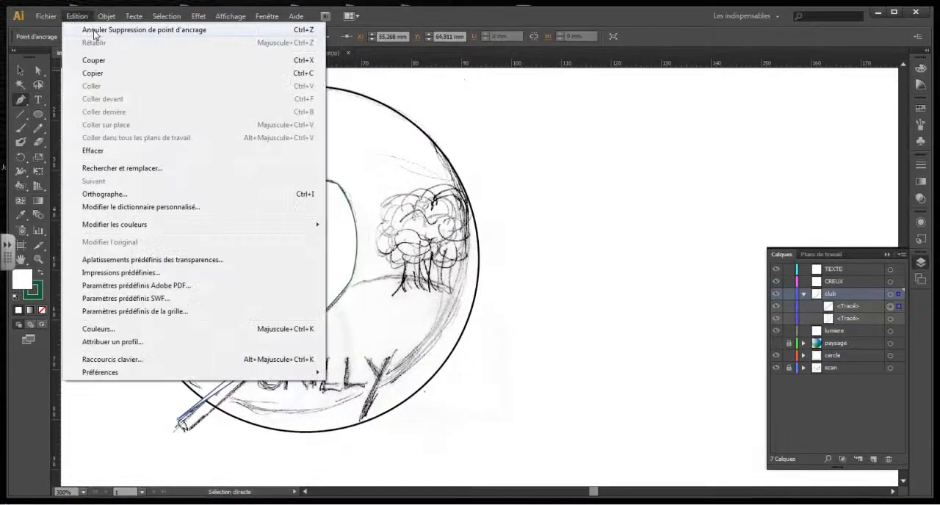
click(94, 31)
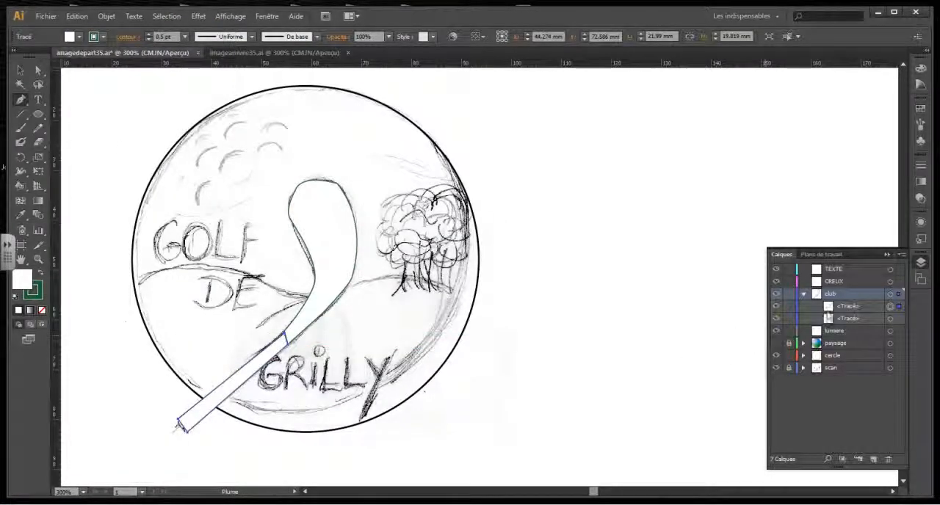
Toggle the visibility of the club layer's two paths to identify which is the head and which the shaft.
click(777, 307)
click(776, 307)
click(777, 321)
click(777, 320)
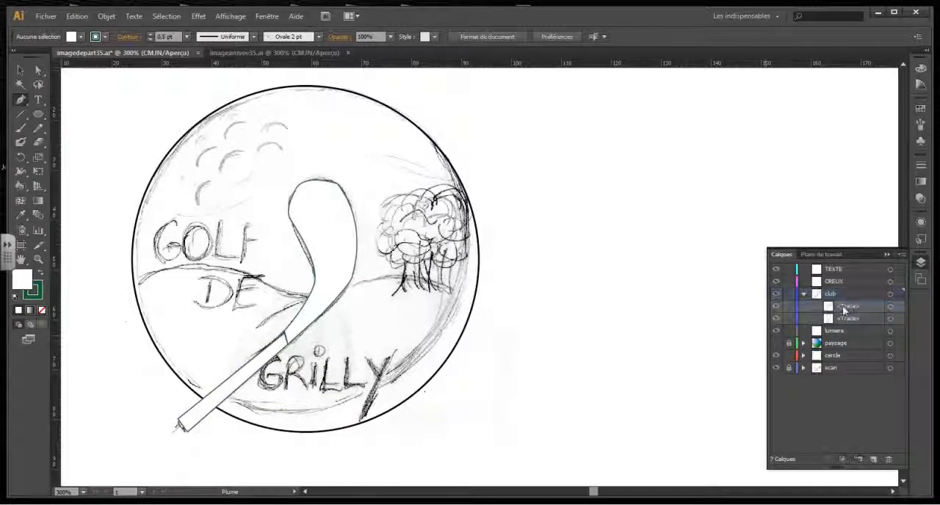
click(777, 308)
click(776, 307)
click(857, 319)
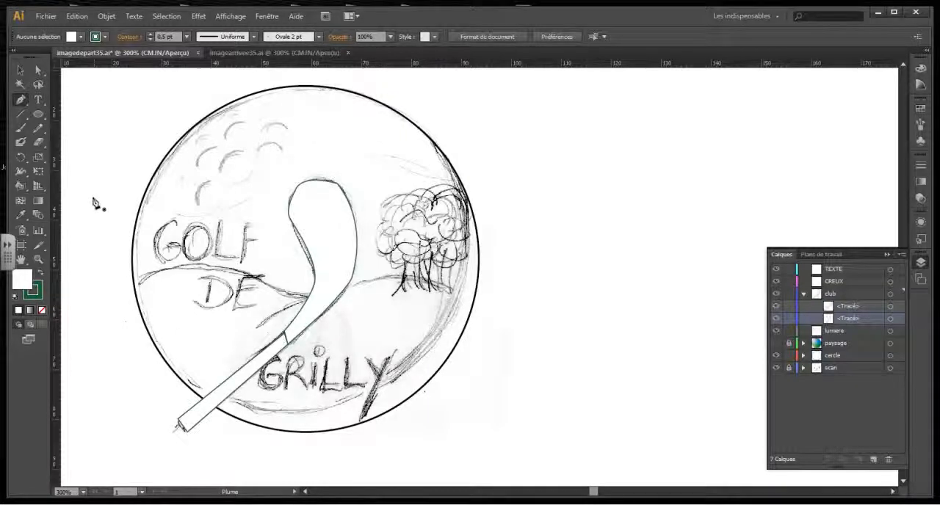
click(23, 145)
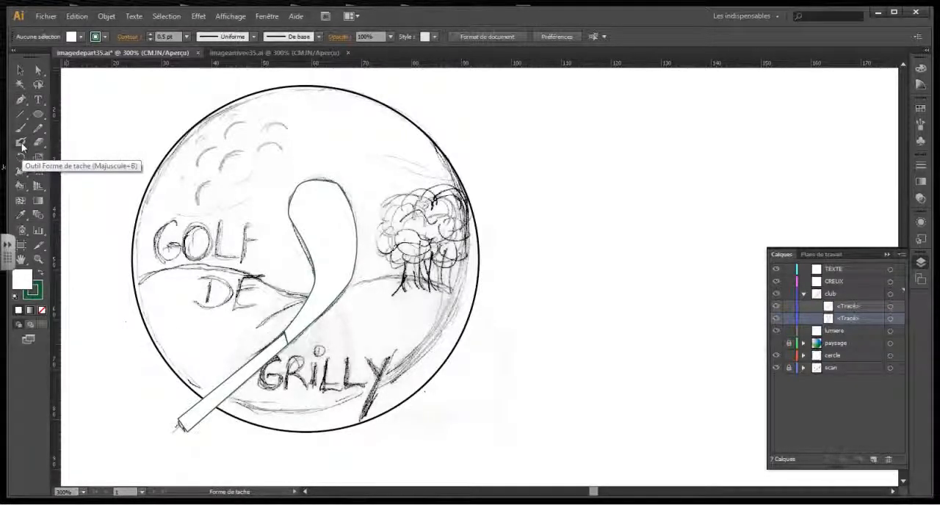
click(20, 159)
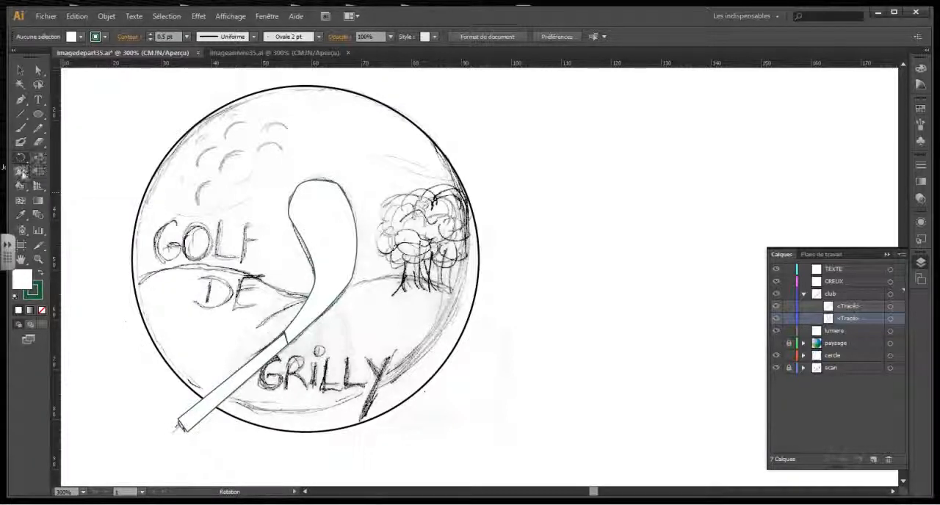
click(21, 173)
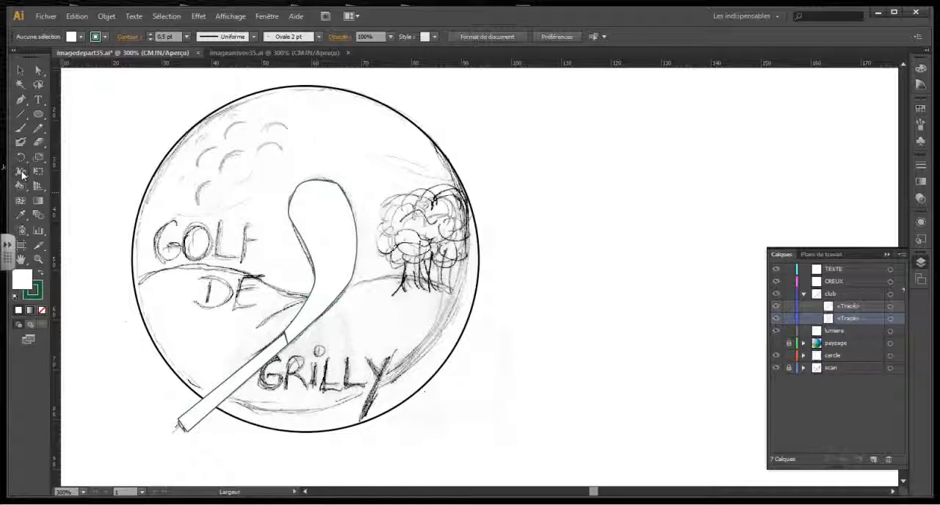
click(22, 173)
drag(22, 177, 25, 146)
Try to fill the unselected club head with the silver gradient swatch using the Live Paint Bucket.
drag(18, 189, 33, 199)
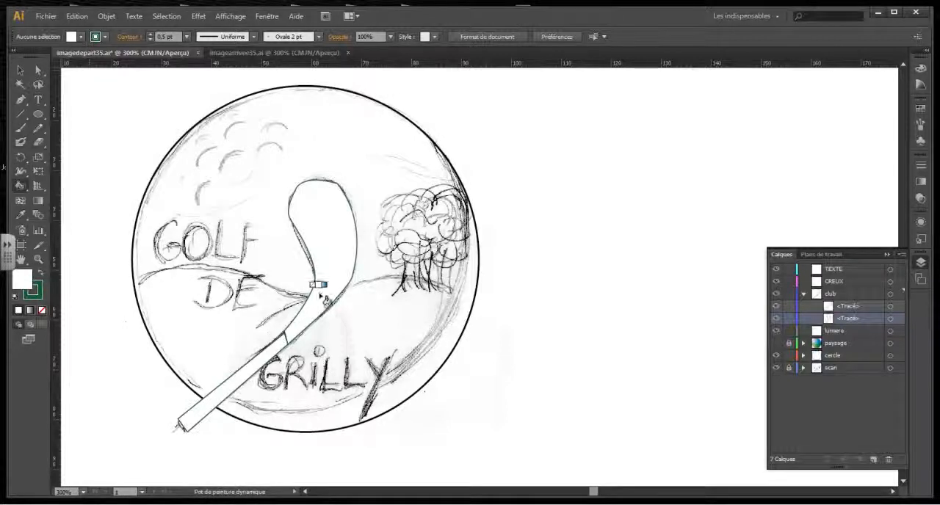
click(920, 109)
click(841, 113)
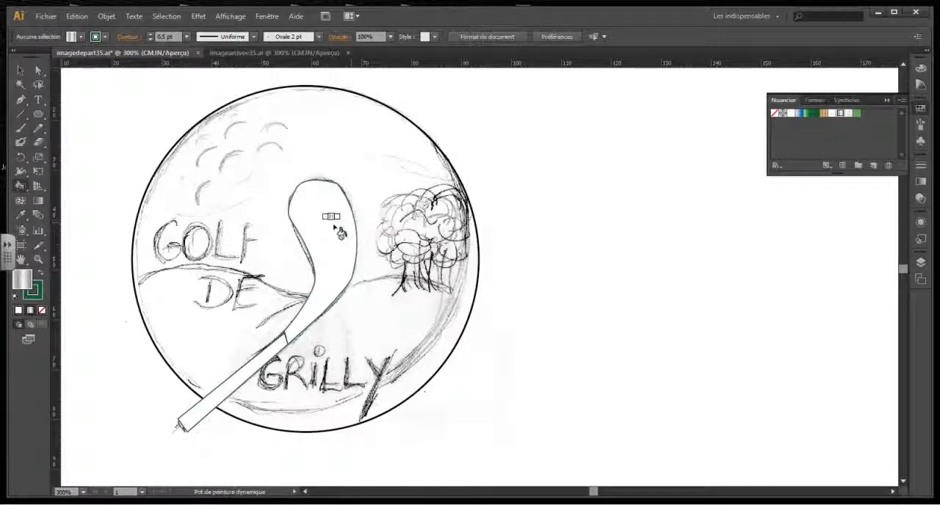
click(921, 263)
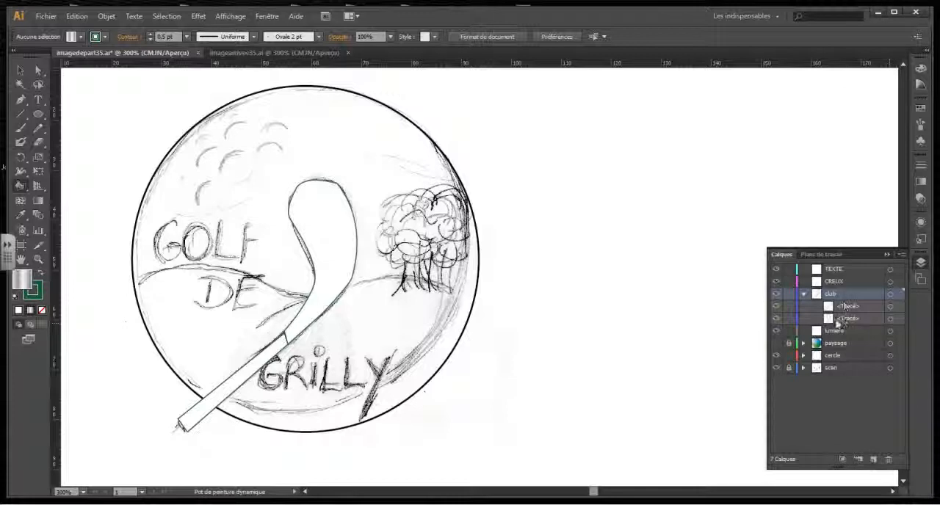
click(333, 239)
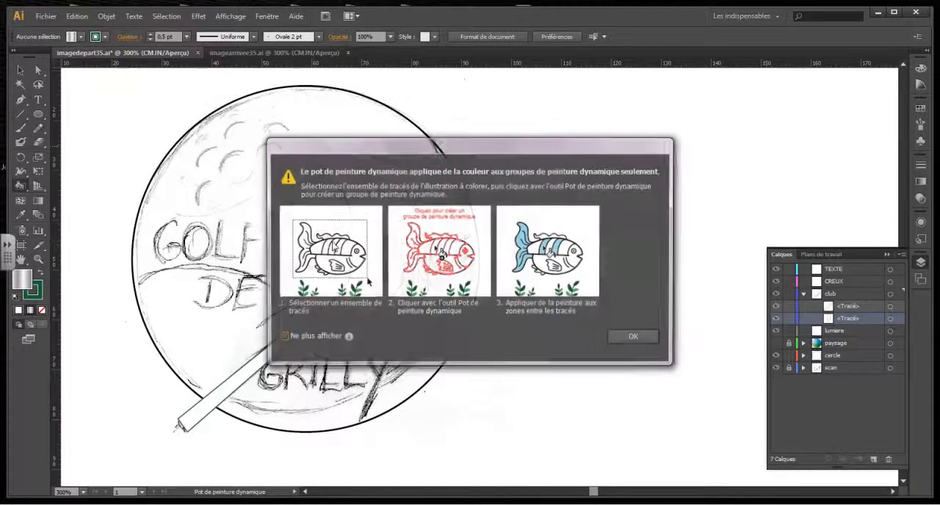
click(639, 339)
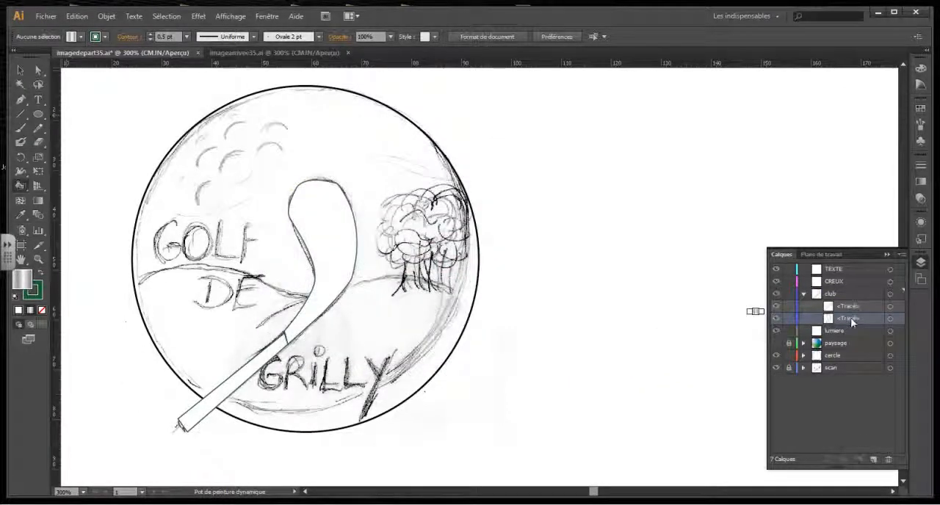
Select the club head path and fill it with the silver gradient swatch using the Live Paint Bucket.
click(38, 70)
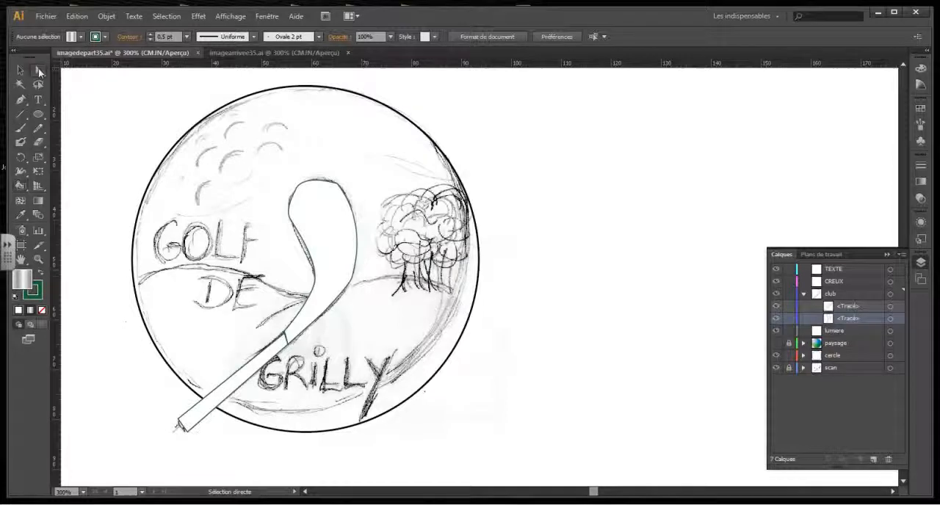
click(358, 278)
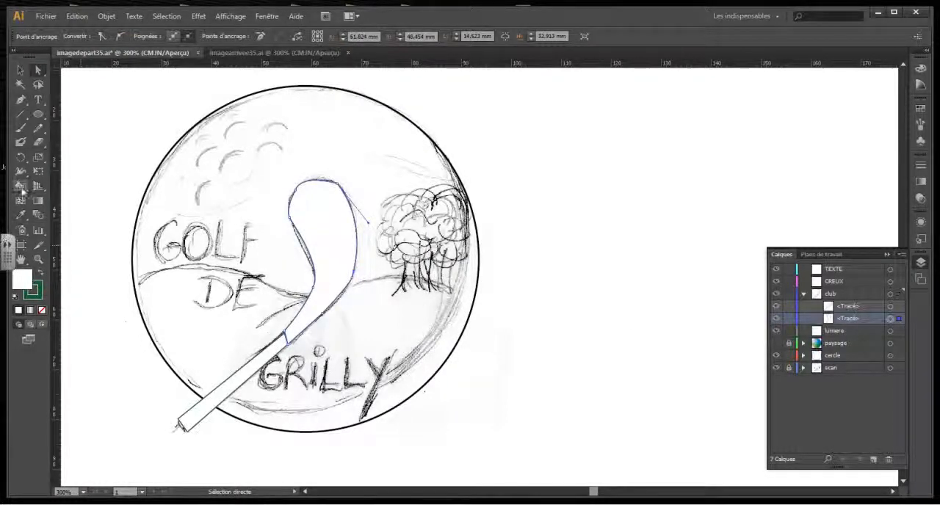
click(22, 189)
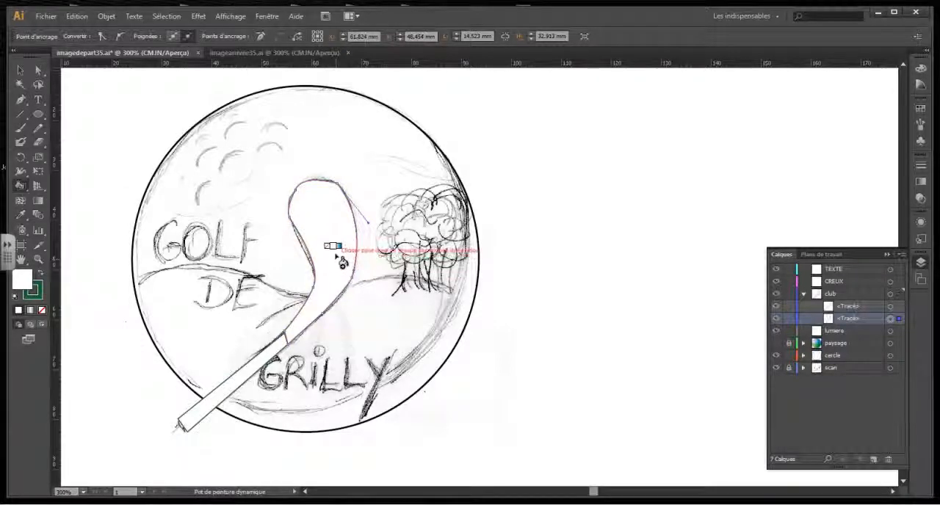
key(Right)
key(Right)
key(Right)
key(Right)
key(Right)
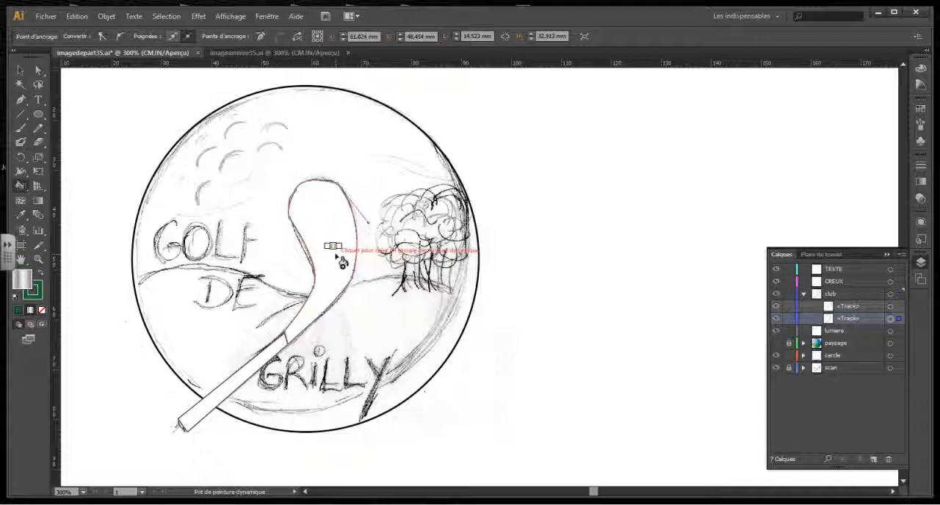
click(340, 264)
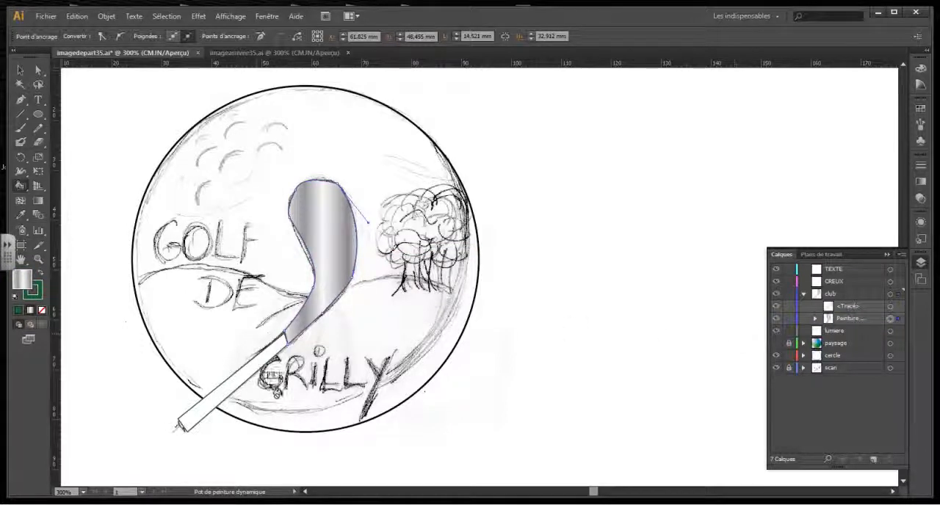
key(a)
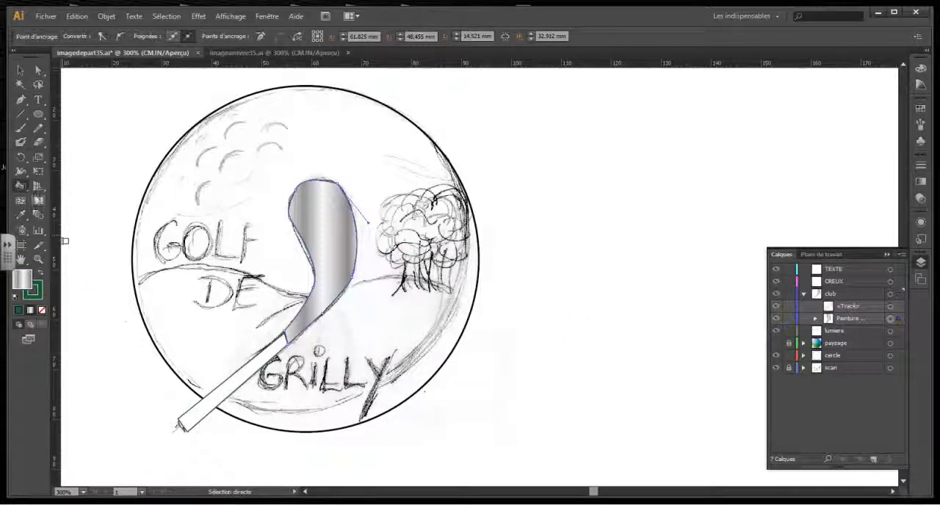
key(k)
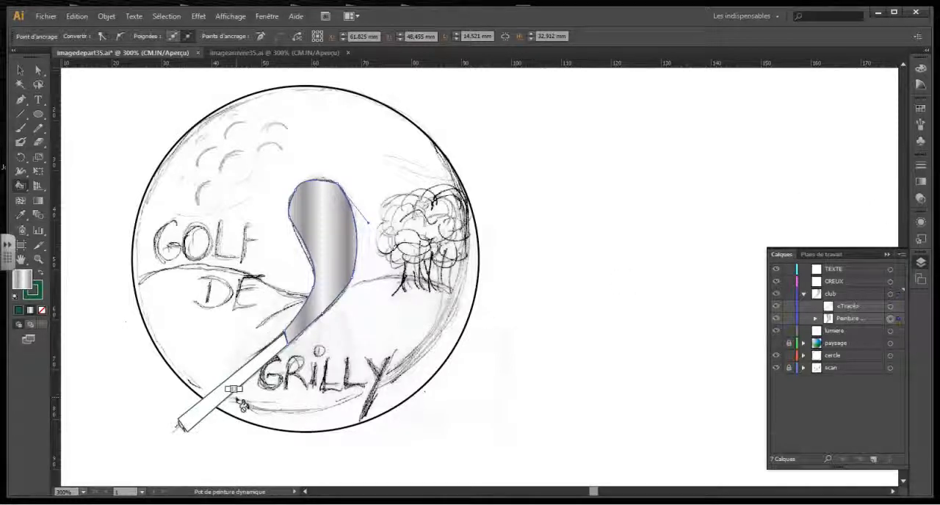
key(Left)
key(Left)
key(Left)
key(Left)
key(Left)
key(Left)
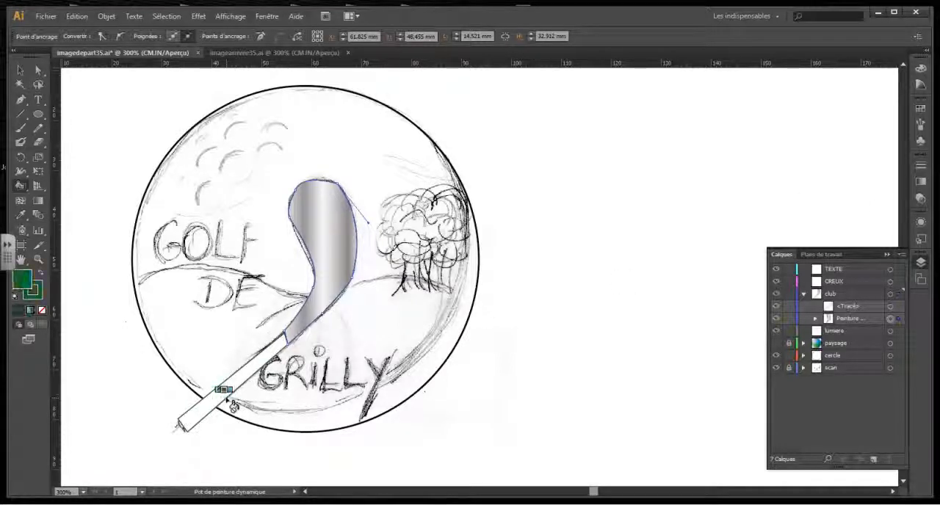
key(Left)
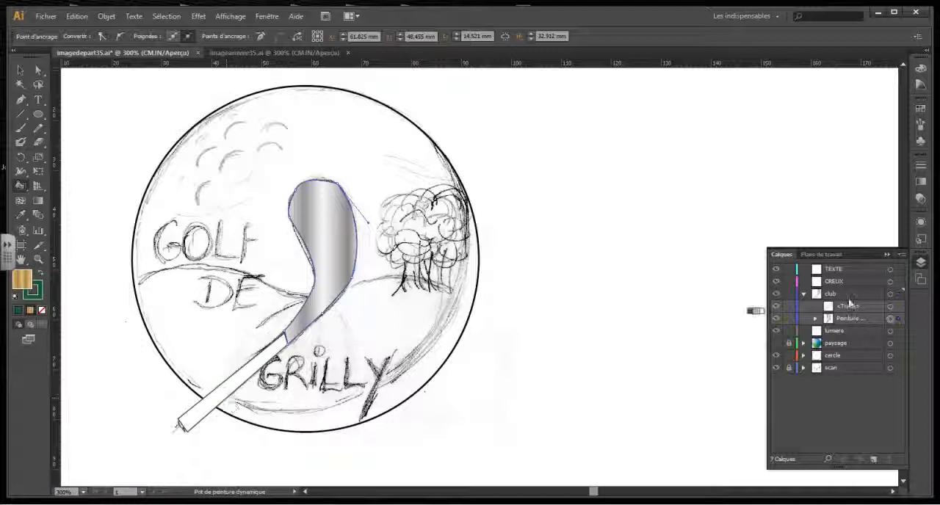
click(856, 309)
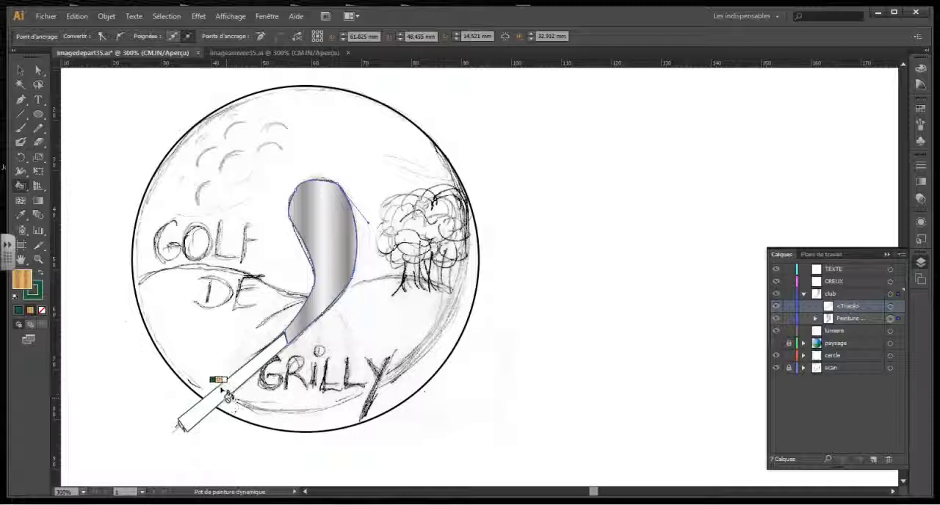
Select the club's shaft path and fill it with the golden-brown gradient swatch using the Live Paint Bucket.
key(a)
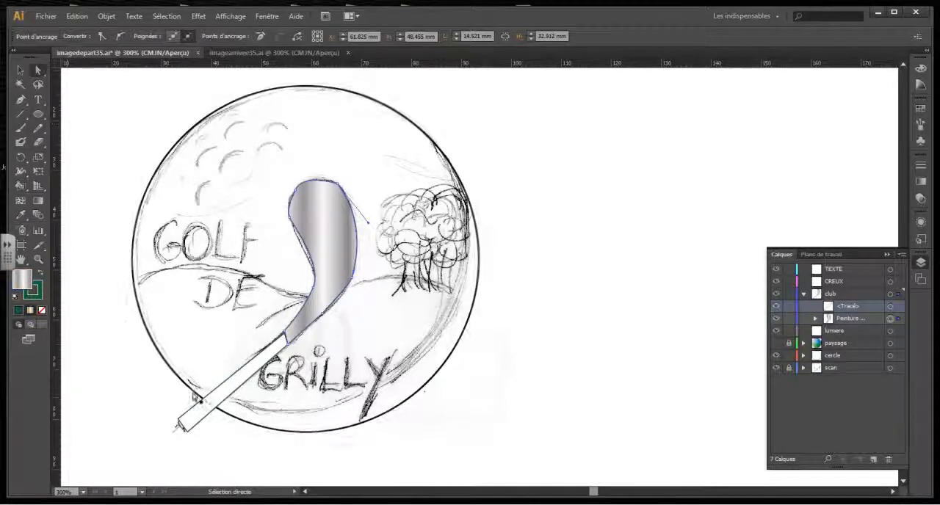
click(233, 401)
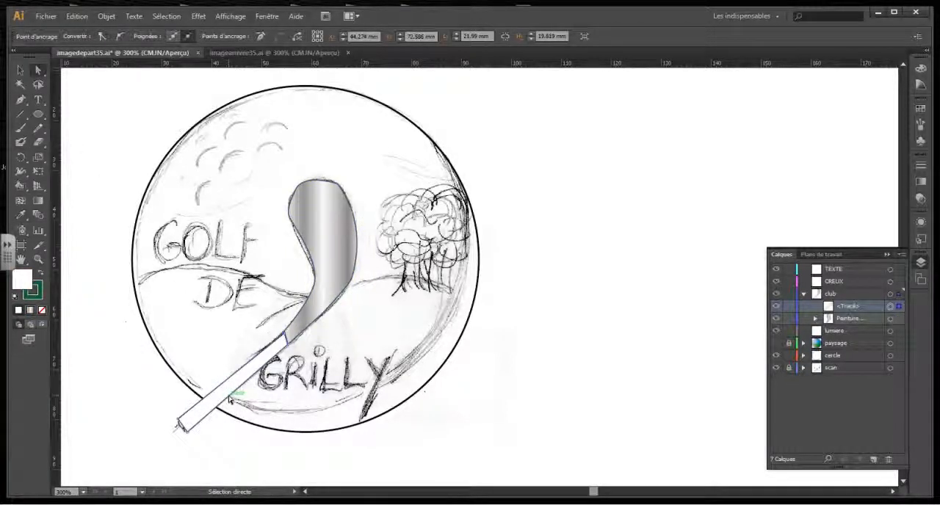
click(20, 185)
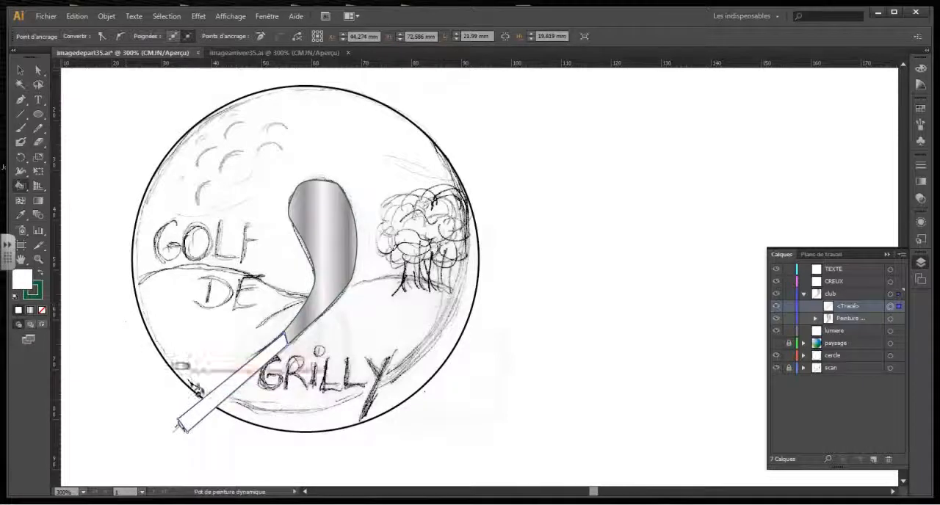
click(921, 109)
click(824, 113)
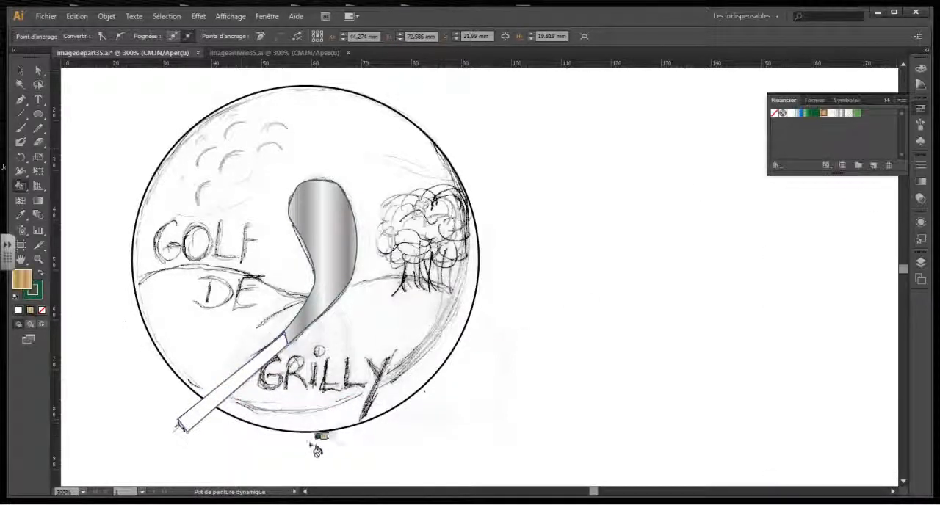
click(219, 406)
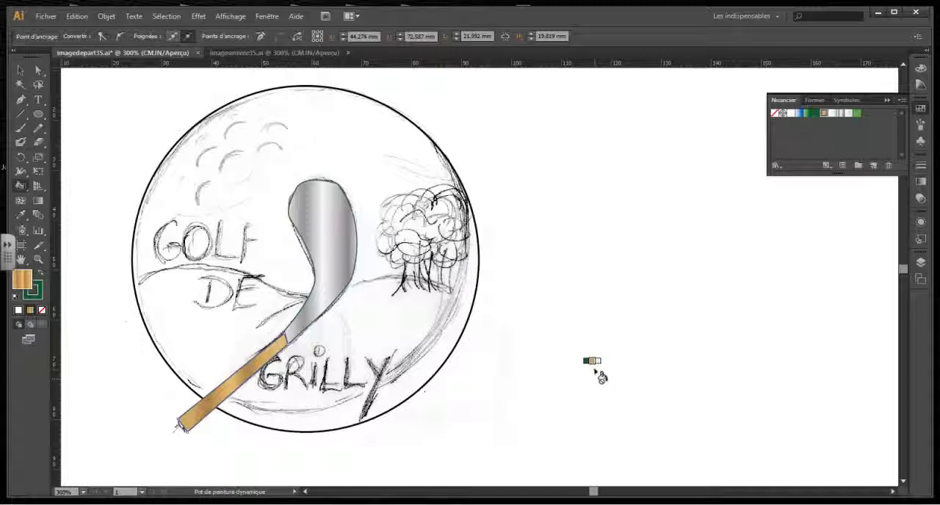
Select all artwork on the club layer and place a duplicate of the whole club slightly to the left of the original.
click(921, 263)
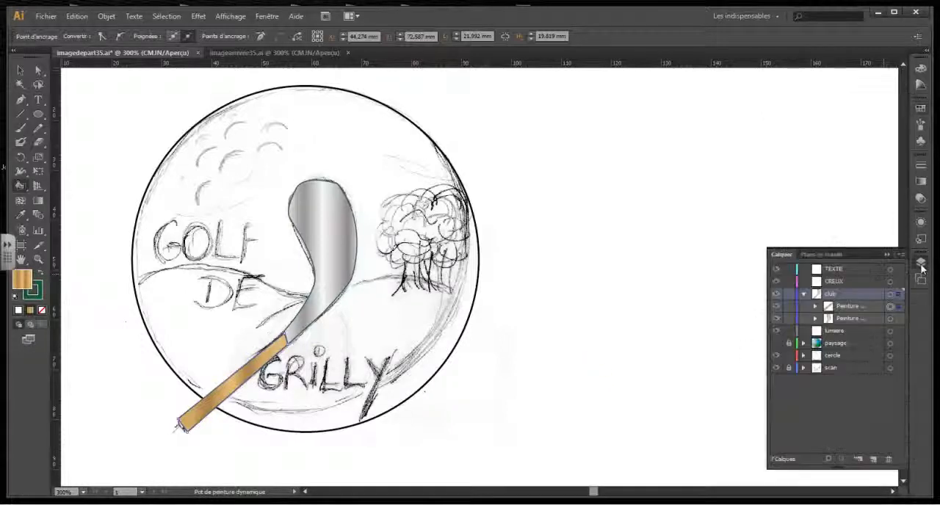
click(898, 295)
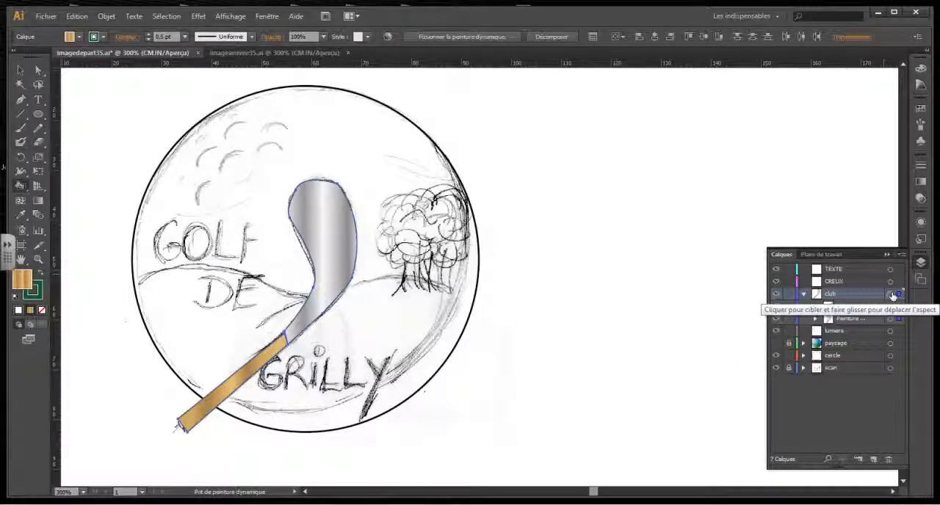
click(891, 297)
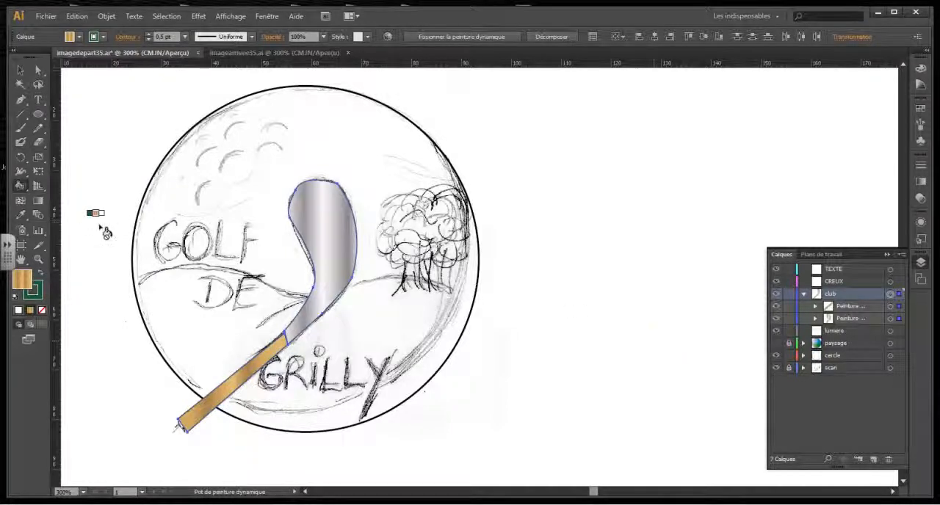
click(19, 71)
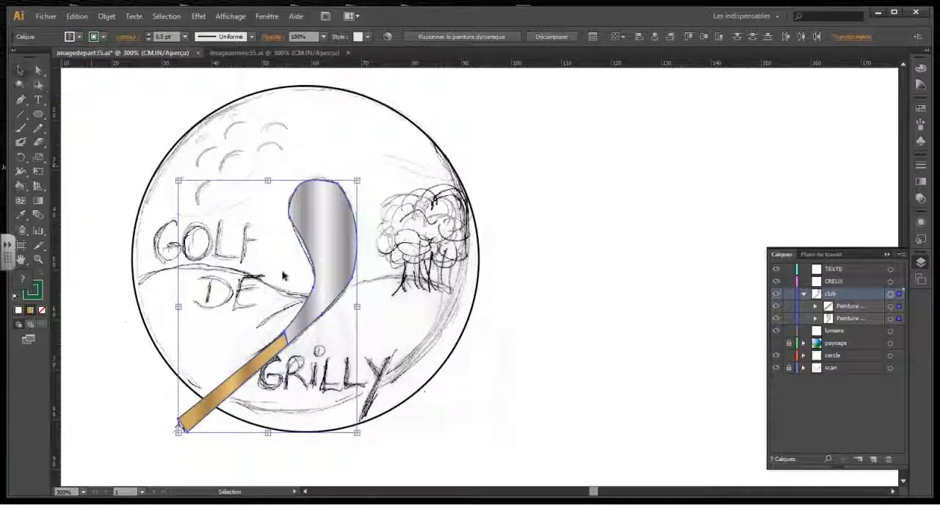
drag(316, 307, 307, 307)
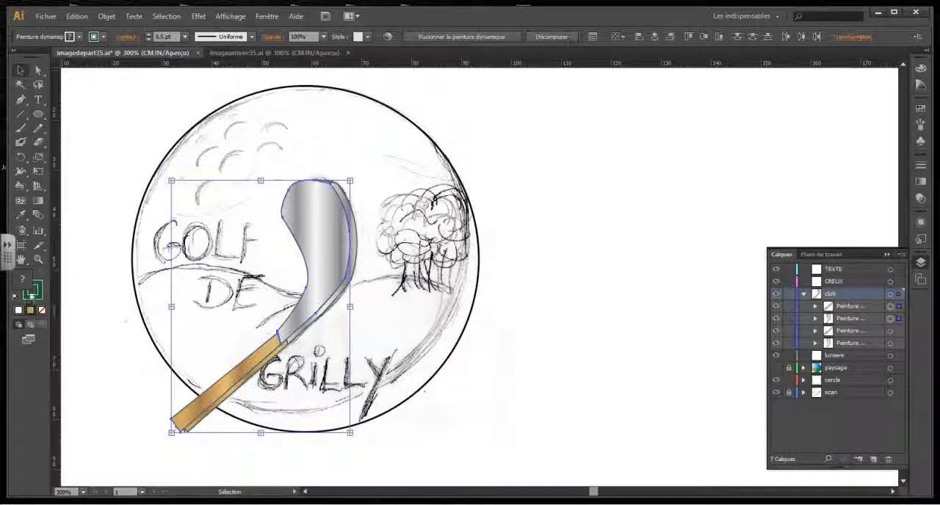
Try to set the duplicated club's stroke and fill to black (000000) with the colour picker.
double_click(32, 291)
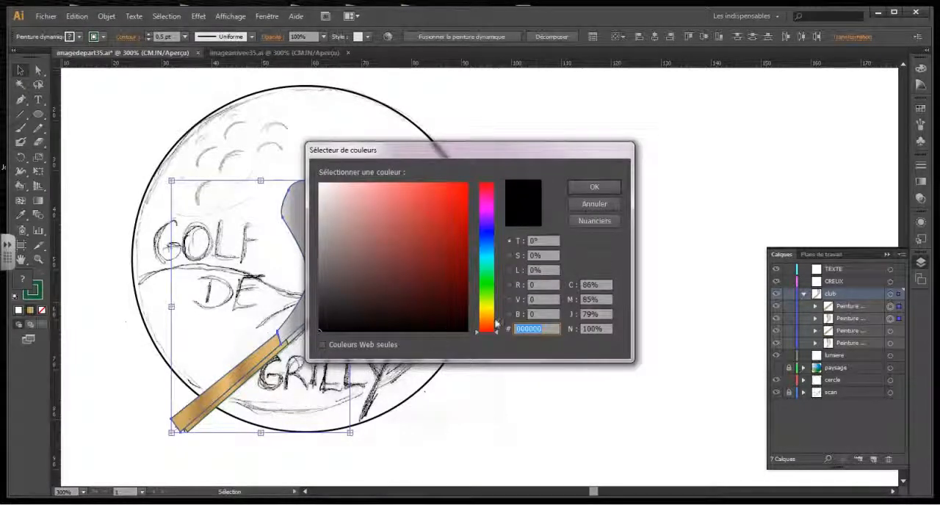
click(593, 187)
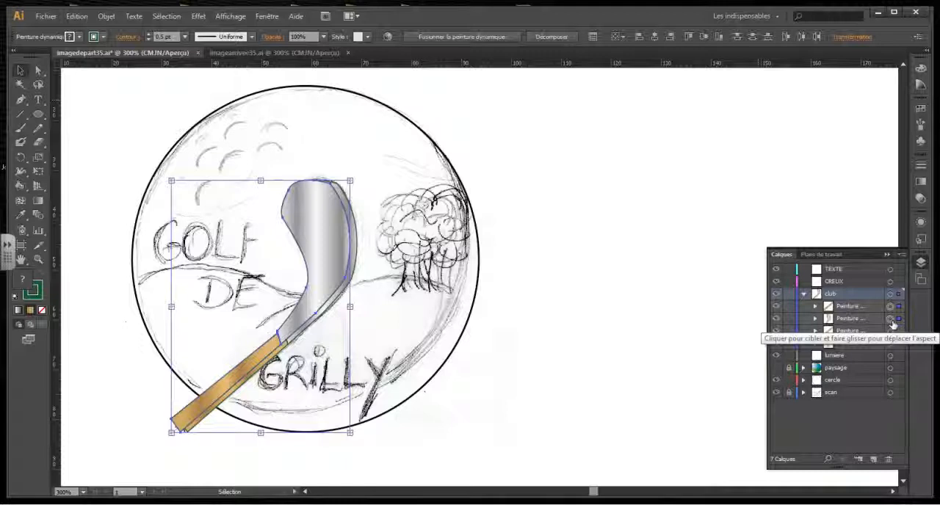
click(856, 309)
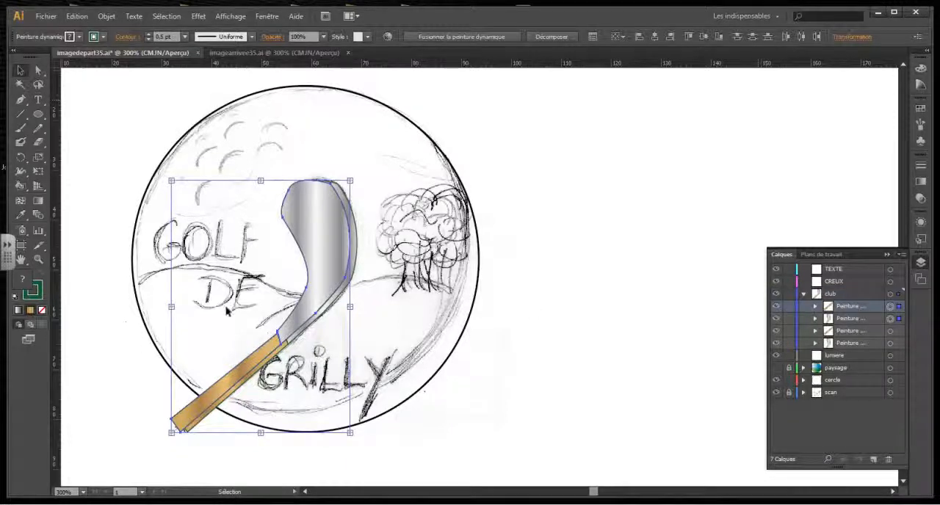
double_click(23, 282)
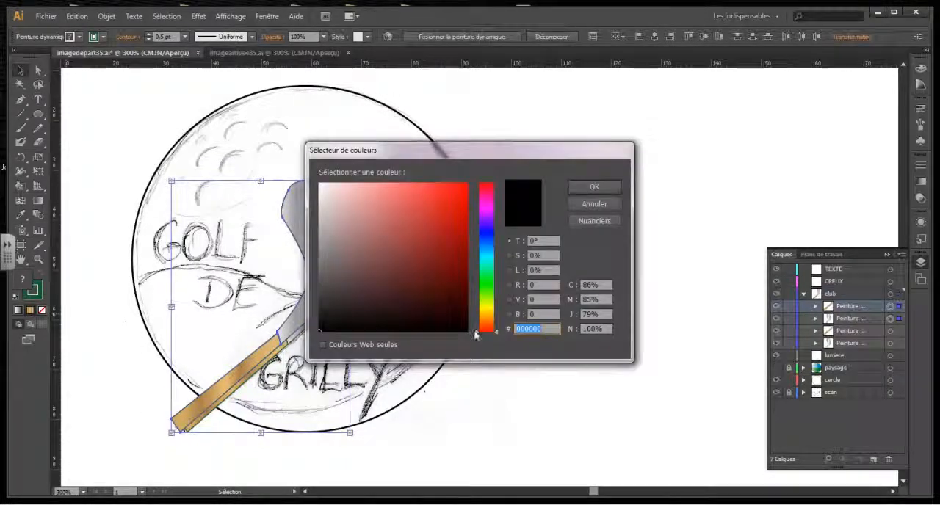
click(594, 188)
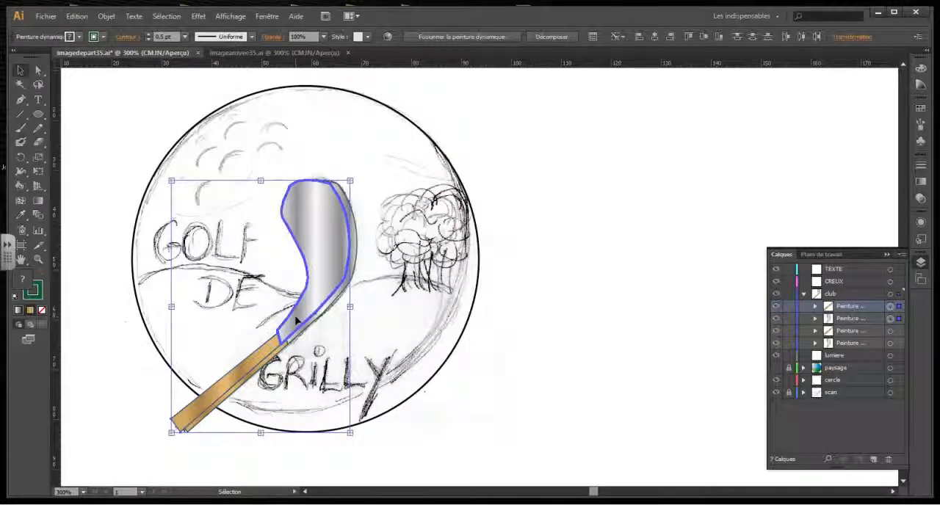
Expand the duplicated club's live paint groups and apply the default white fill and 1 pt black stroke.
click(553, 36)
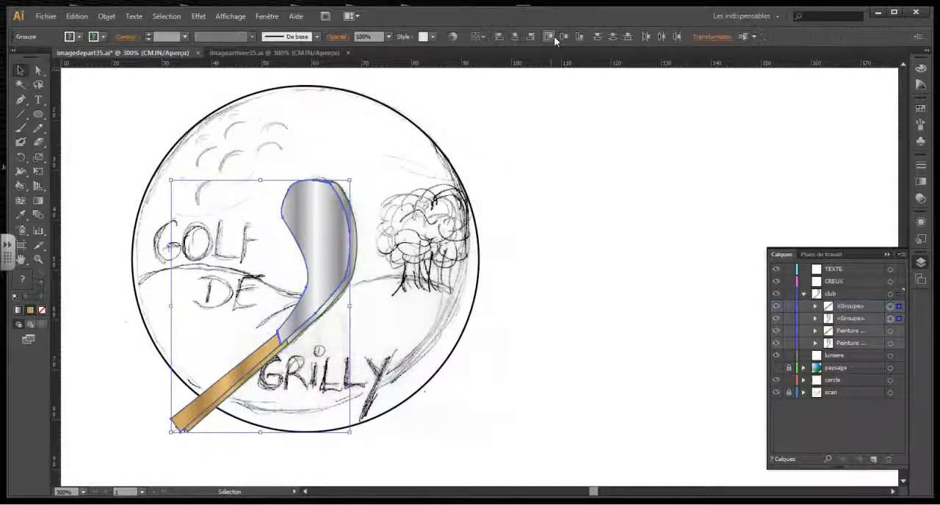
click(14, 299)
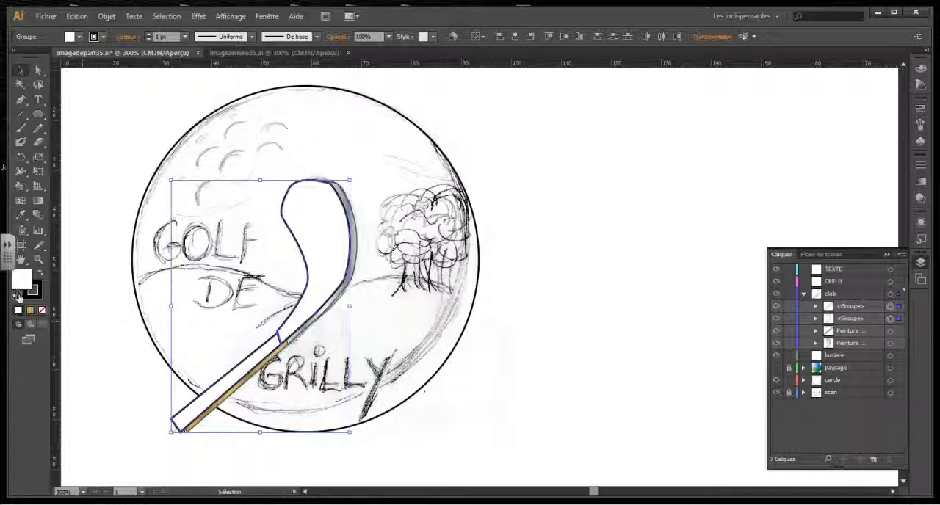
Set the duplicated club's fill to black (000000).
double_click(22, 279)
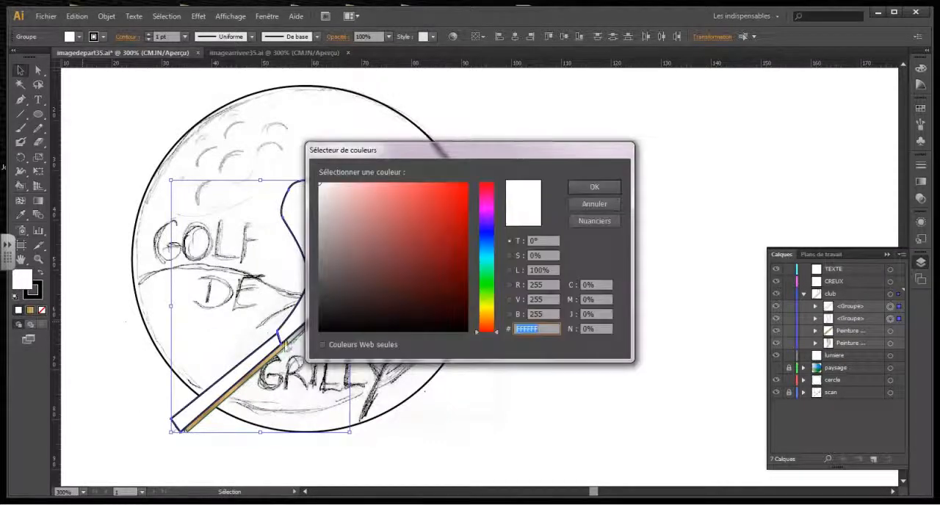
click(320, 331)
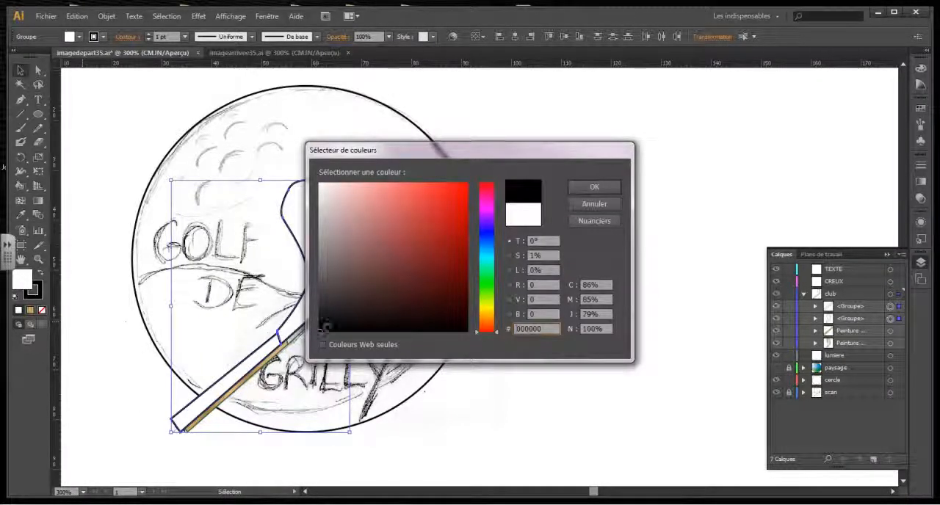
click(609, 189)
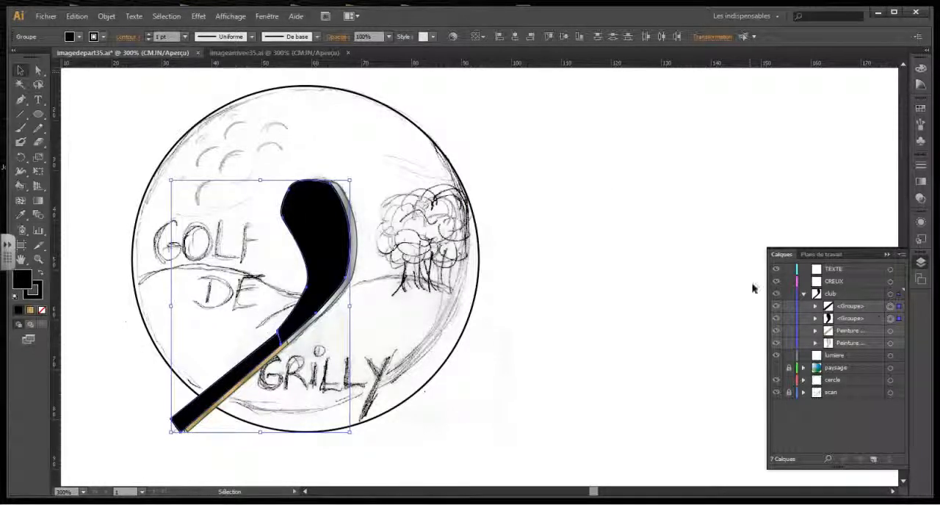
Send the black club duplicate backward twice so it sits behind both the shaft and the head of the coloured club.
click(107, 17)
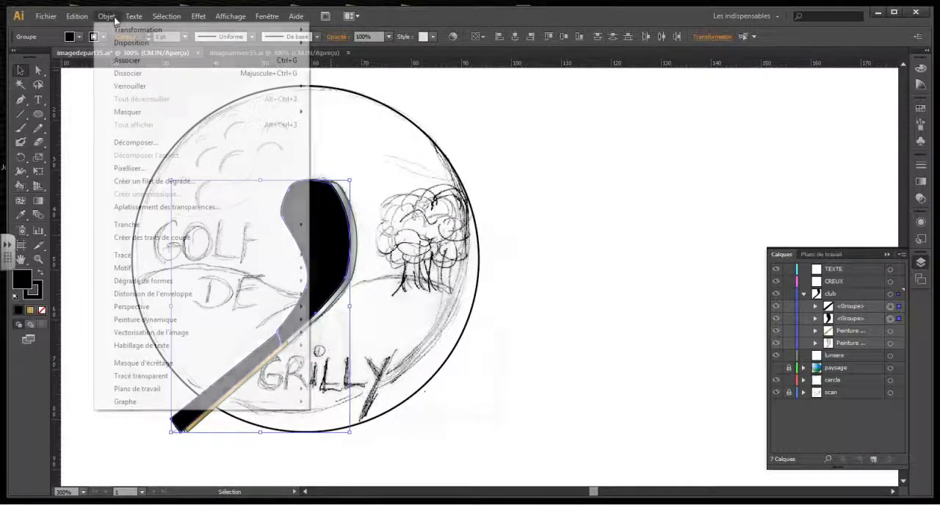
mouse_move(135, 45)
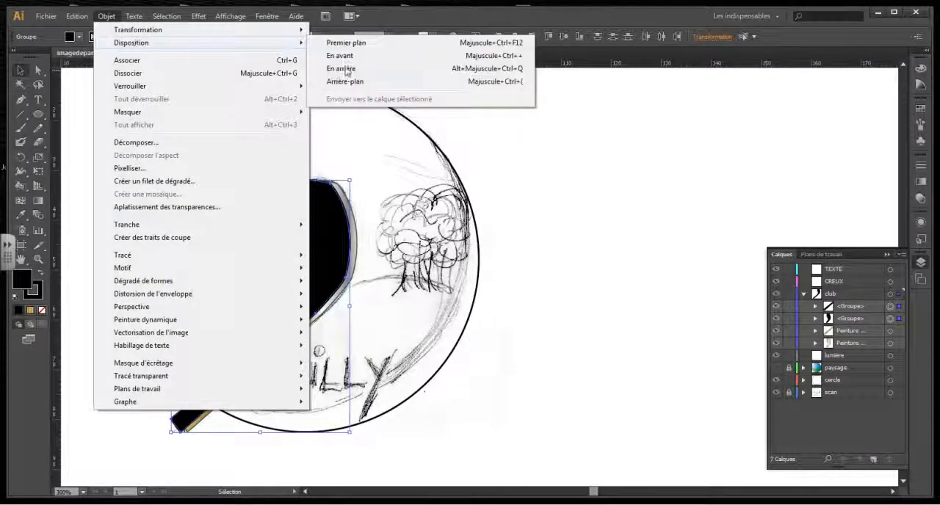
click(343, 69)
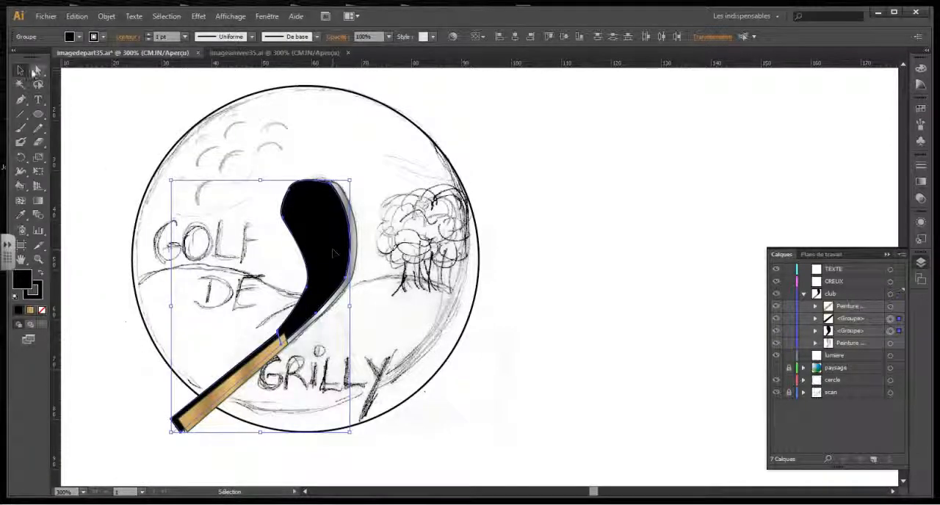
click(106, 16)
mouse_move(127, 43)
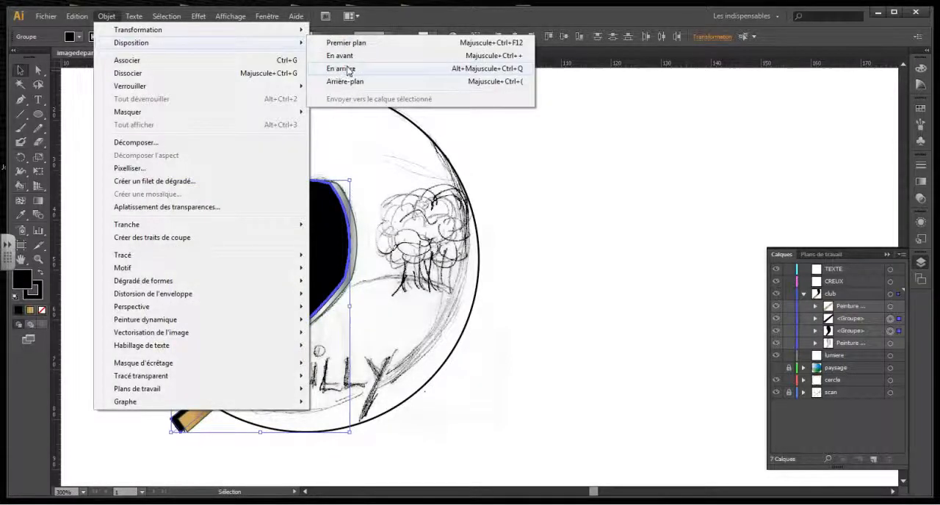
click(347, 68)
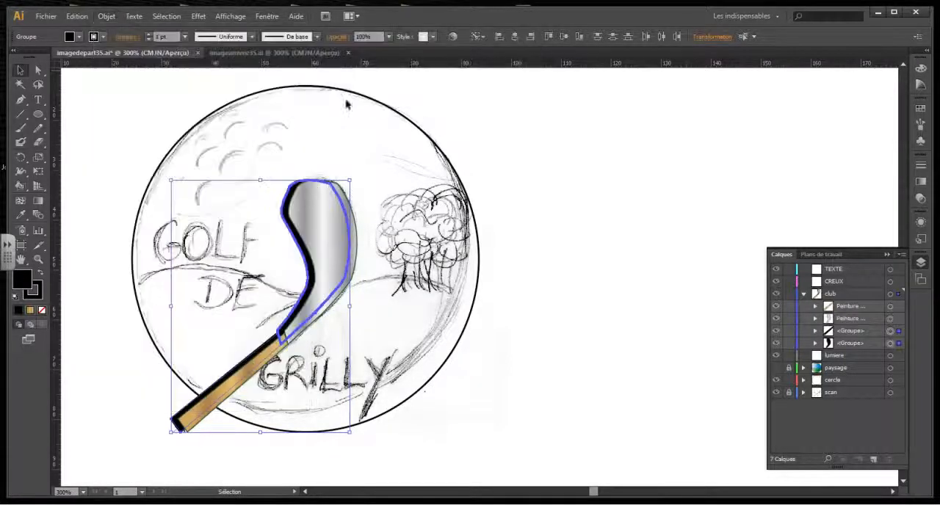
click(580, 159)
Nudge the black head shape slightly to the right to make a thinner shadow edge behind the grey club head.
click(308, 228)
key(Right)
key(Right)
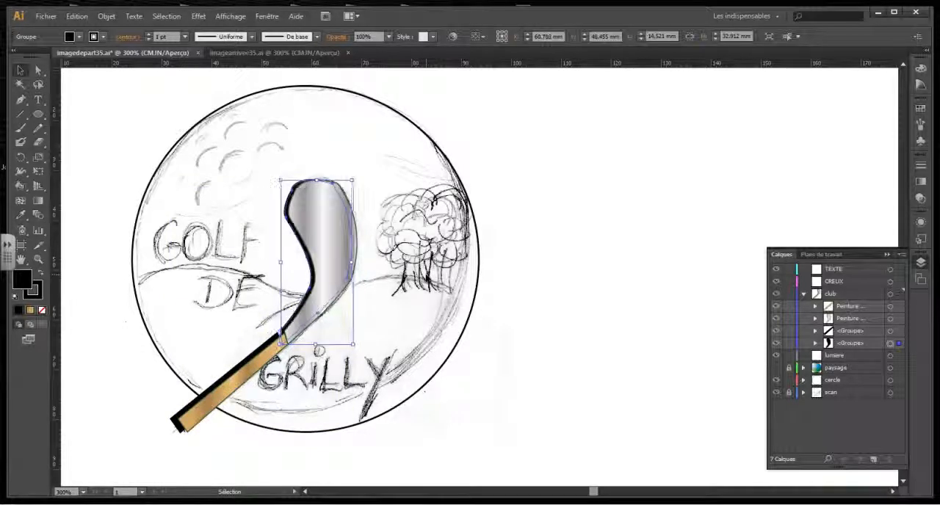
Nudge the black shaft shape slightly to the right and upward to make a thinner shadow edge behind the golden-brown shaft.
click(250, 366)
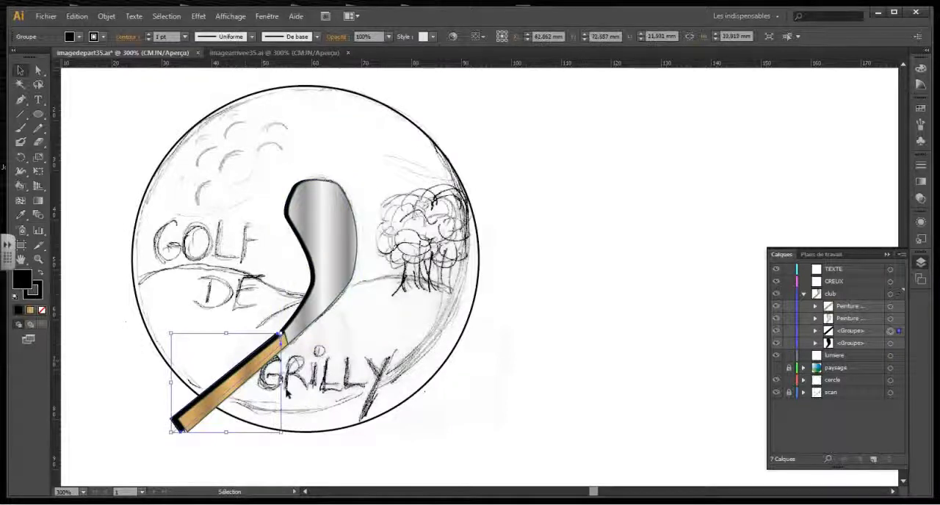
key(Right)
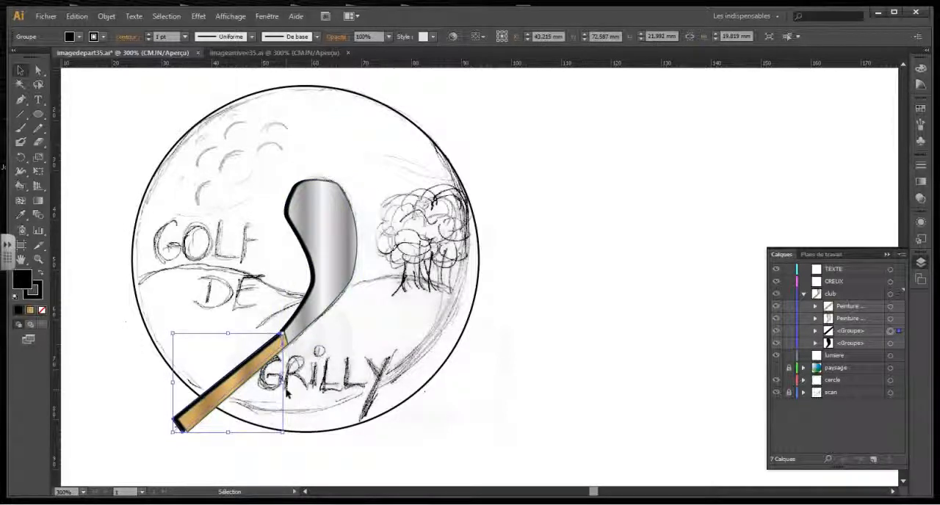
click(502, 285)
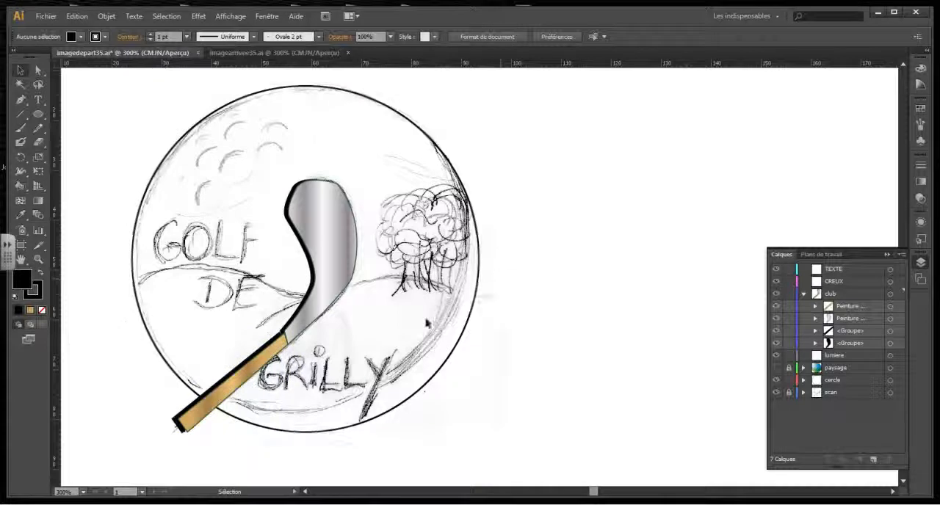
click(272, 356)
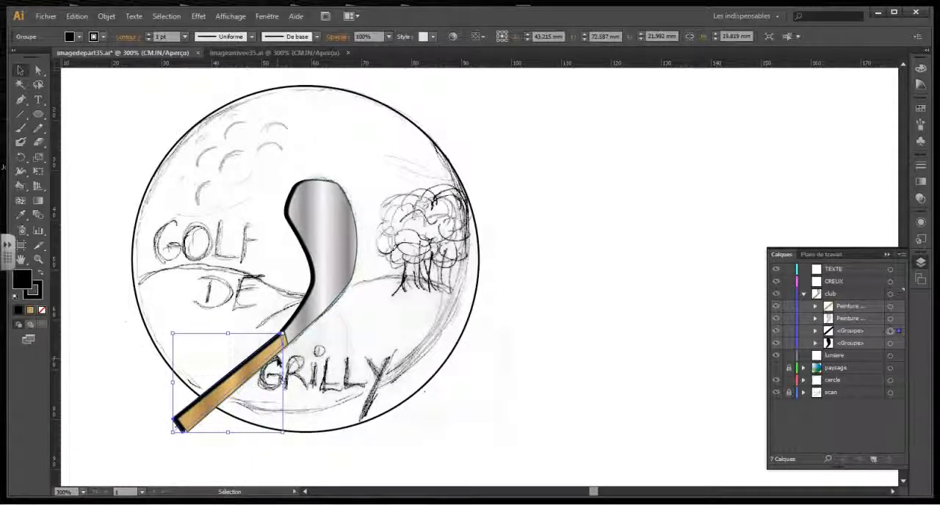
key(Up)
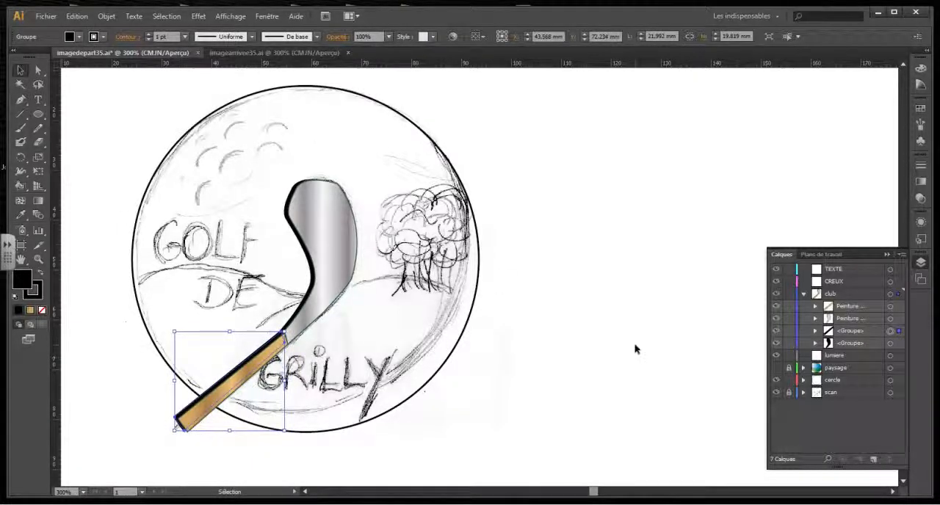
click(633, 349)
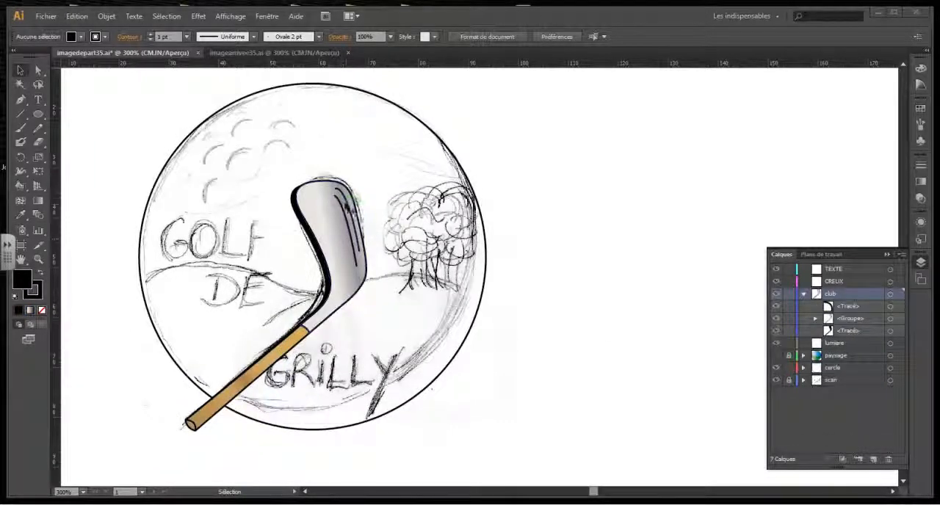
Collapse and lock the club layer, then make the paysage layer visible.
drag(350, 213, 366, 255)
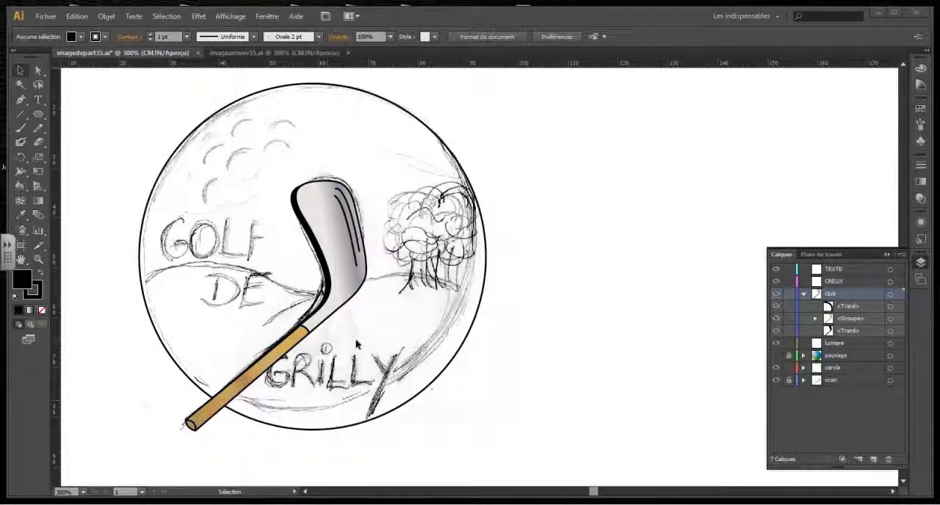
click(804, 294)
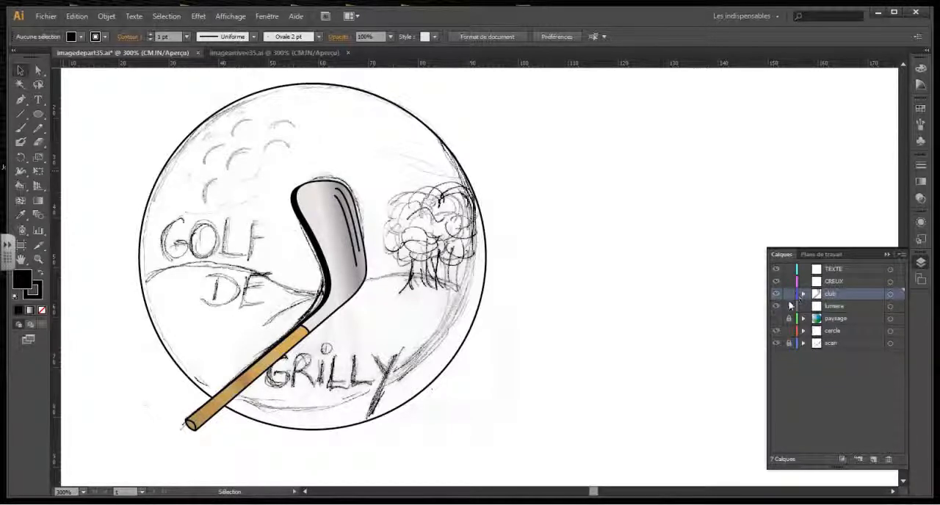
click(788, 296)
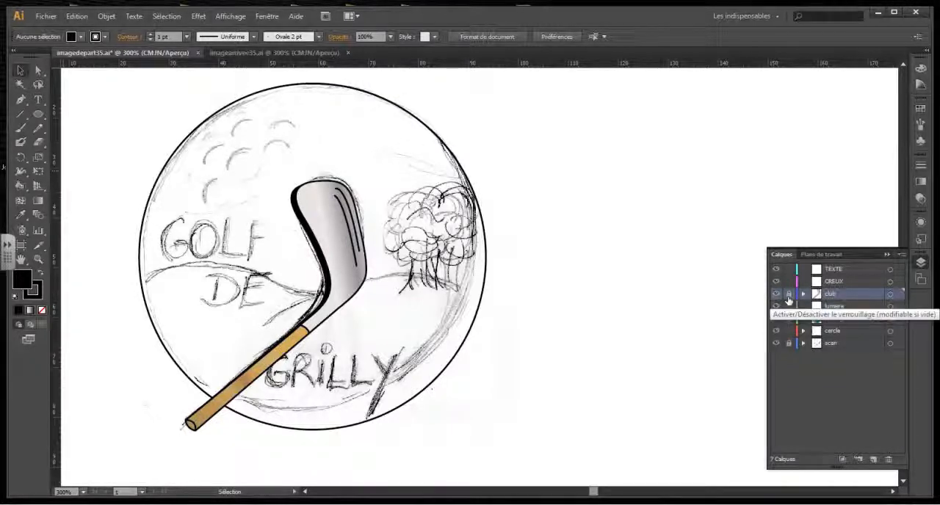
click(777, 295)
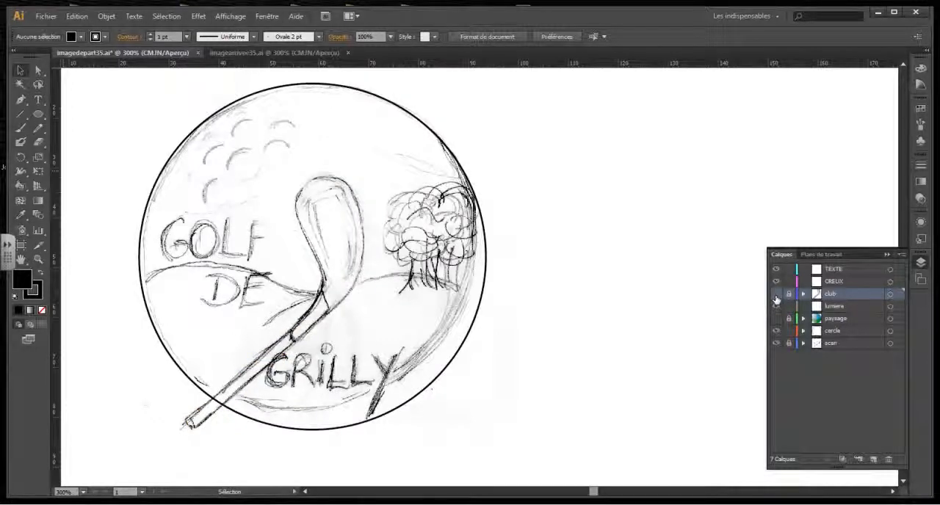
click(776, 295)
click(777, 294)
click(777, 295)
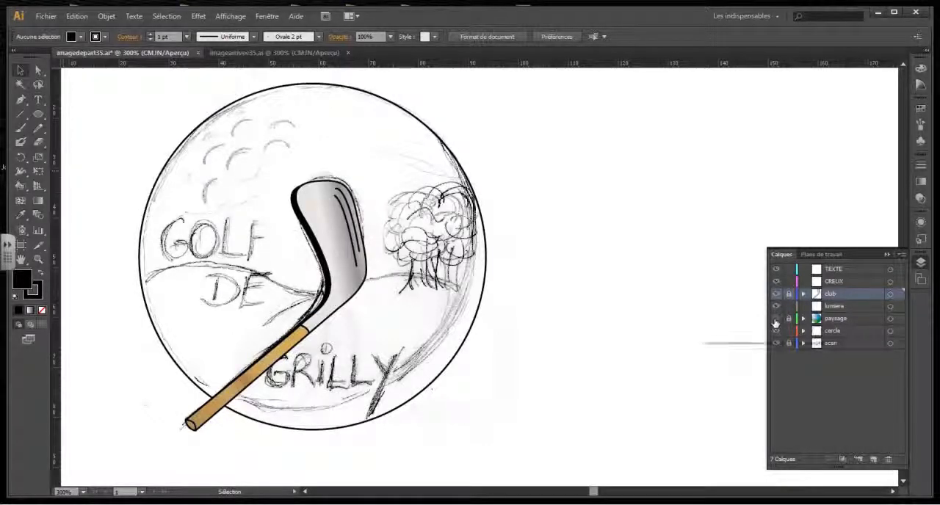
click(776, 320)
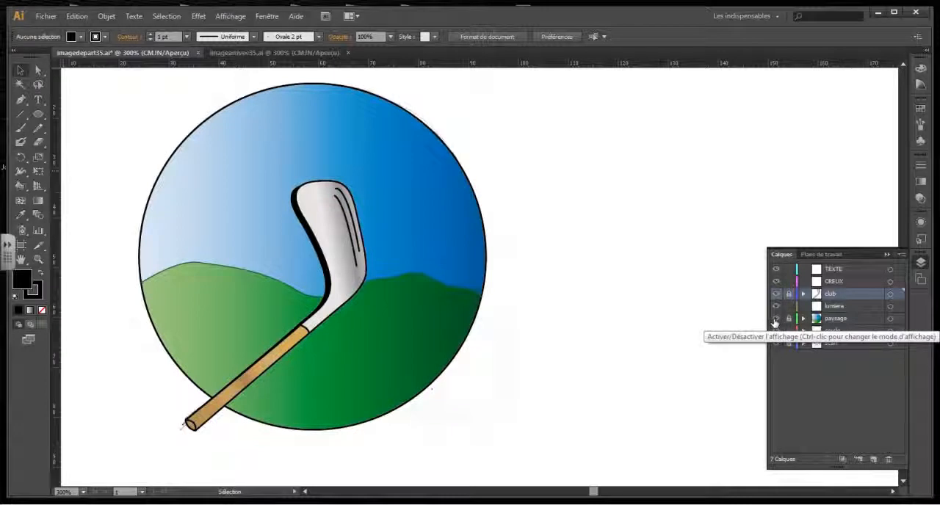
Make the CREUX layer active and check the ball's dimples in the finished reference document imagearrivee35.ai.
click(837, 281)
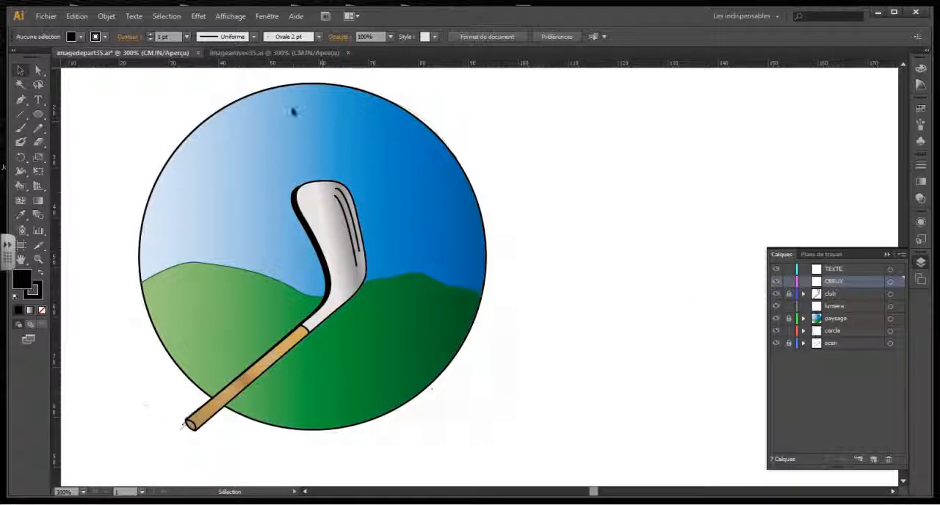
click(252, 53)
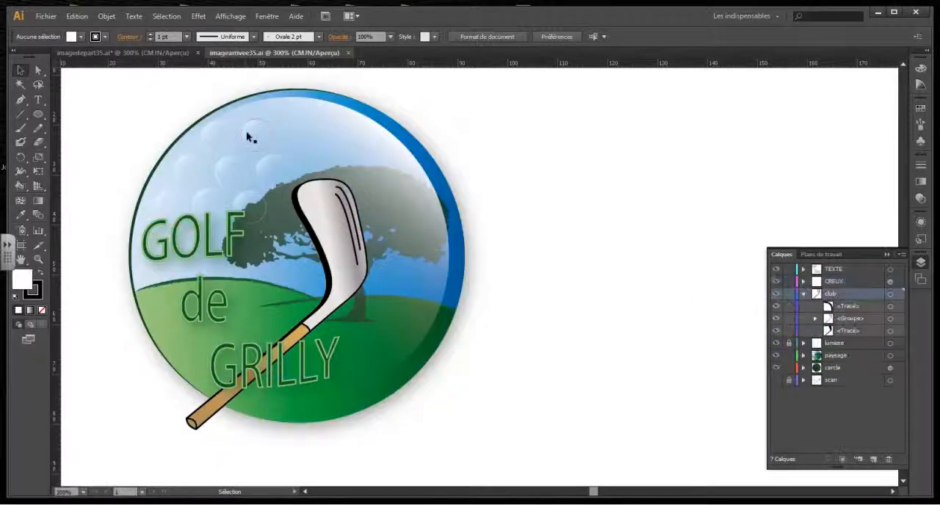
click(125, 53)
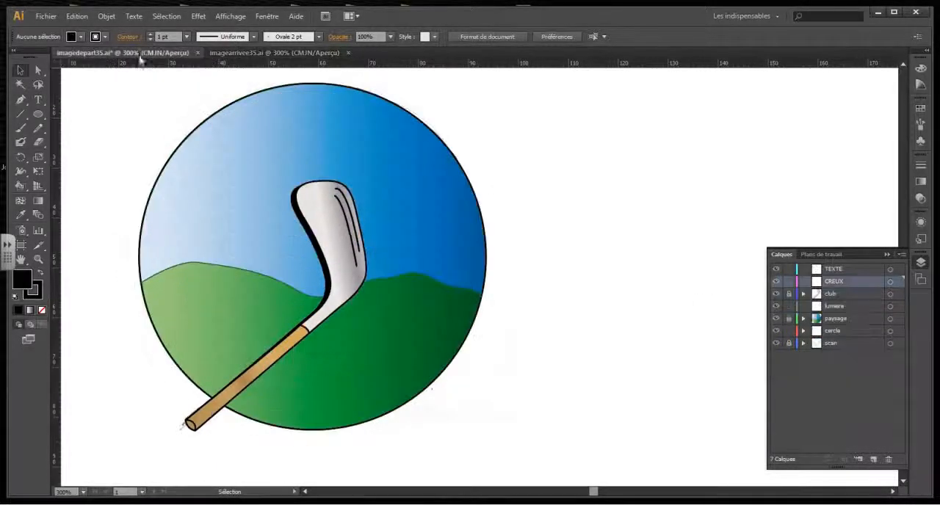
Prepare the Ellipse tool with no fill and a 0.25 pt white stroke.
click(39, 116)
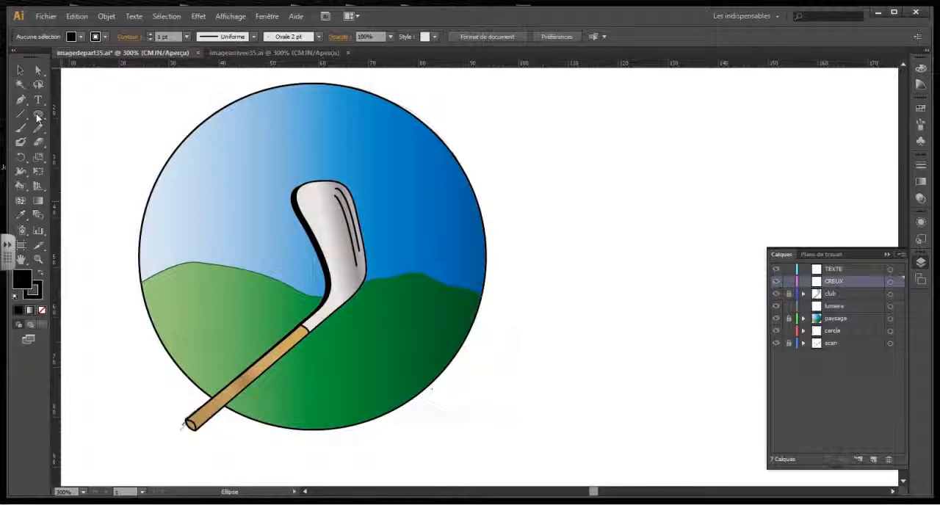
click(16, 298)
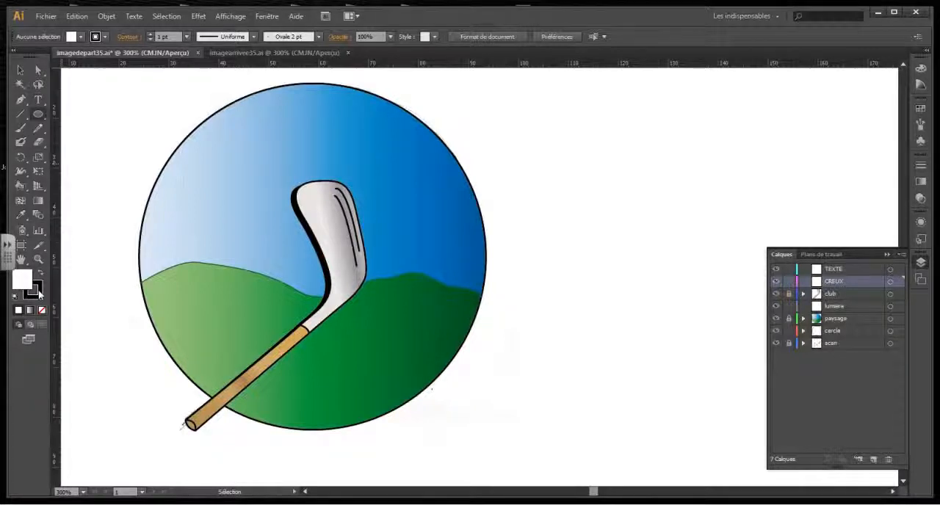
click(36, 293)
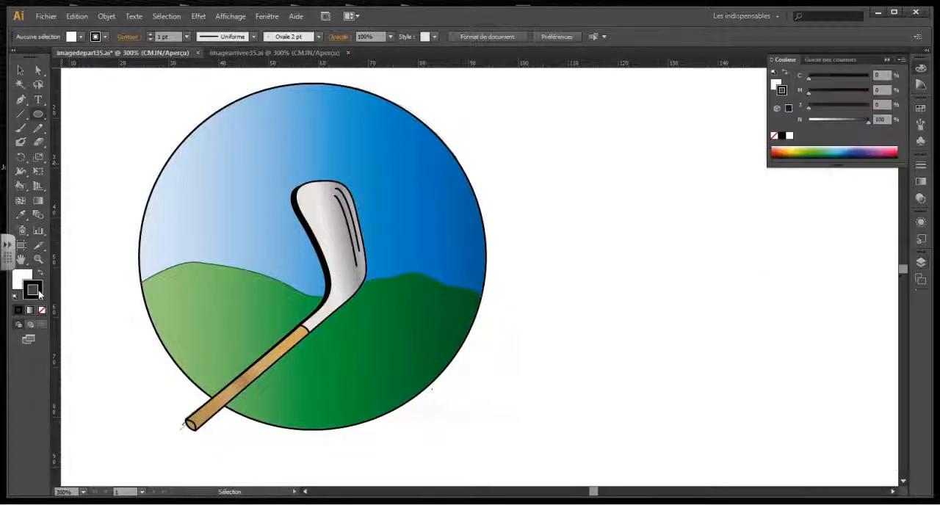
click(791, 138)
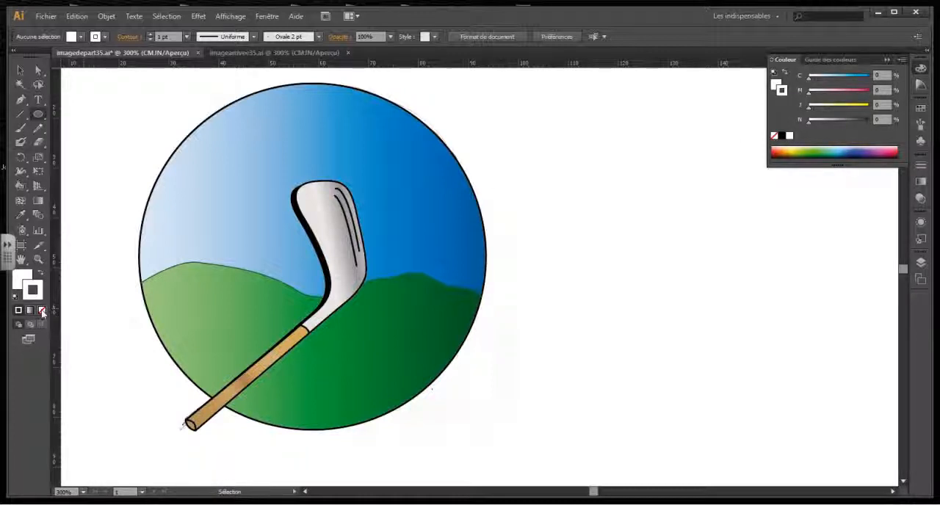
click(23, 279)
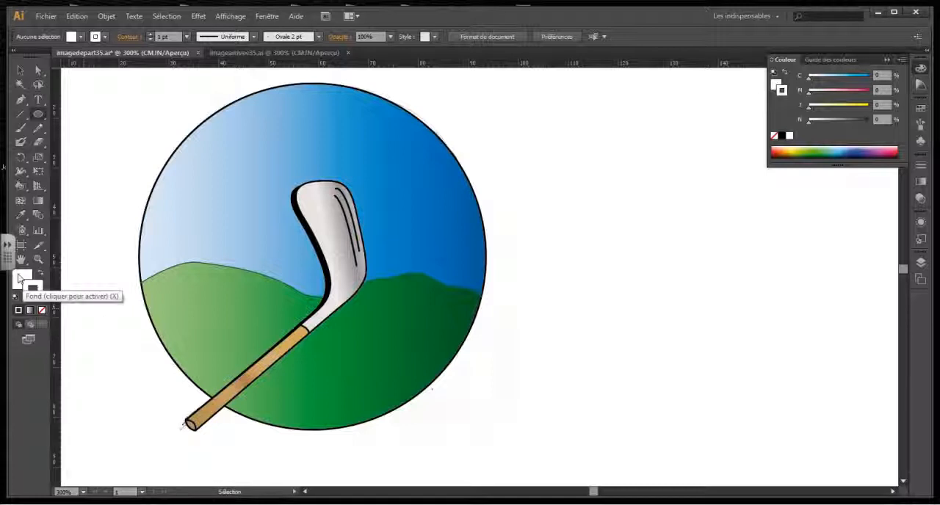
click(42, 310)
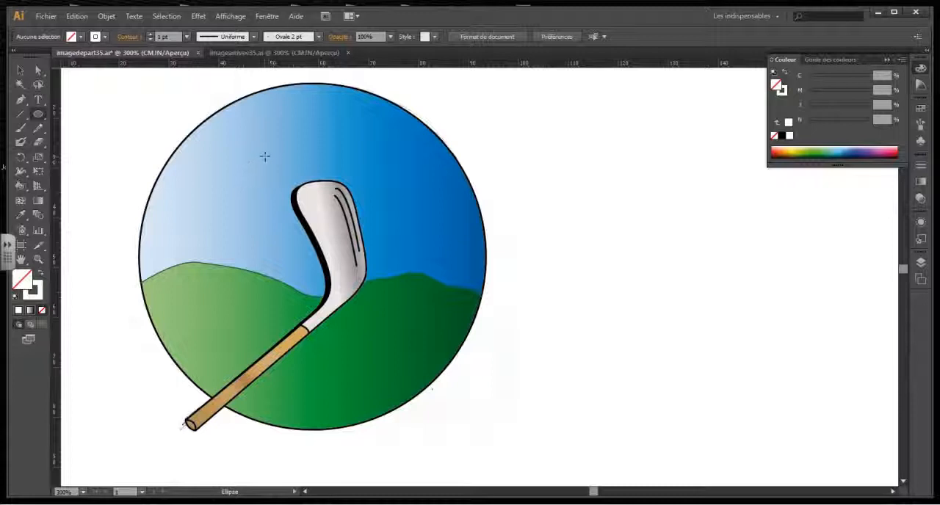
click(186, 36)
click(200, 52)
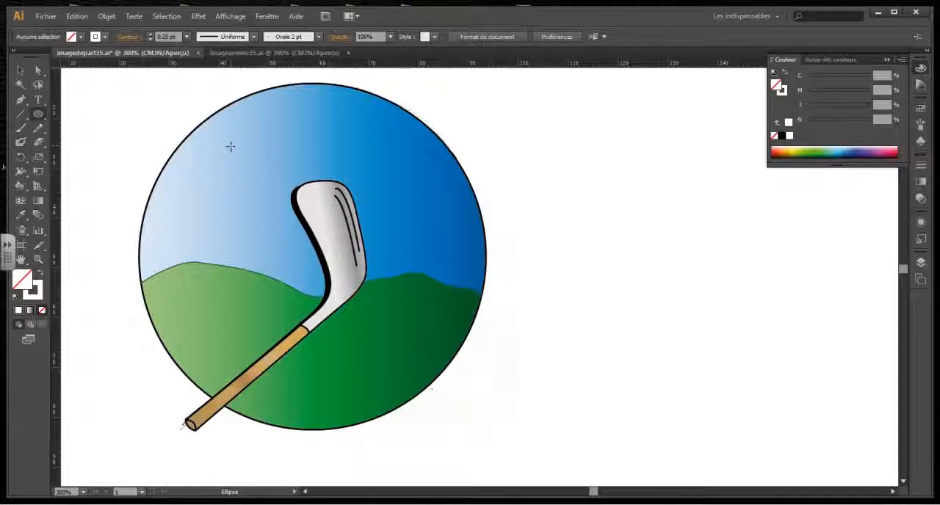
Draw a circle about 6.35 mm in diameter in the light upper-left part of the sky and fill it with the "dégradé transparent bulle" swatch.
drag(231, 147, 248, 155)
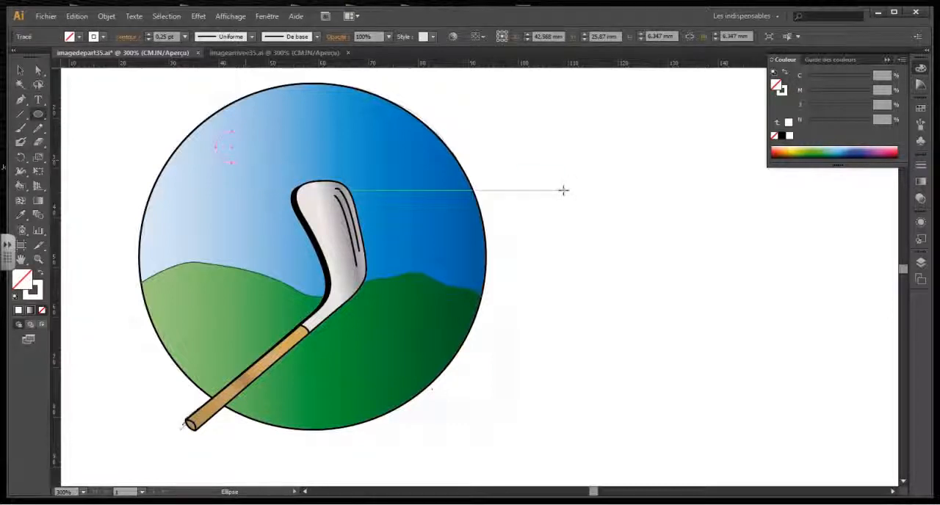
click(921, 108)
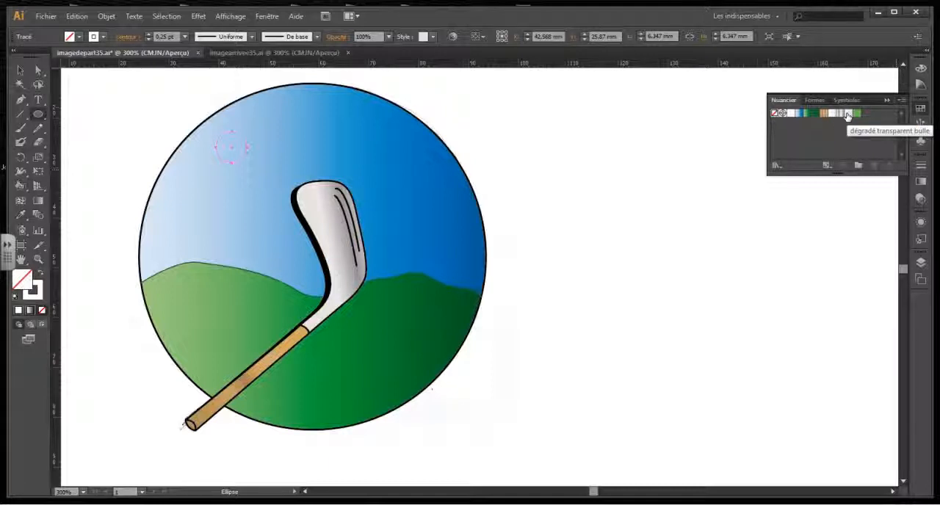
click(850, 115)
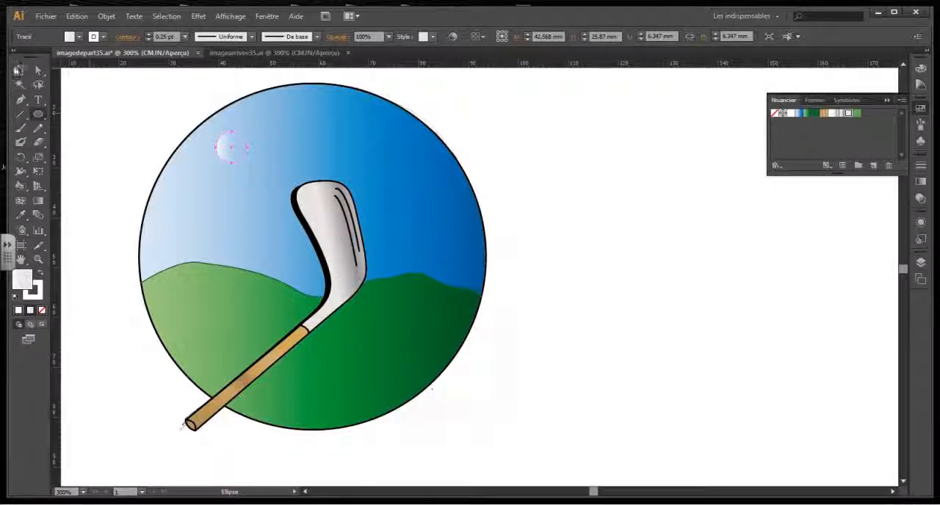
click(242, 168)
click(241, 160)
click(611, 215)
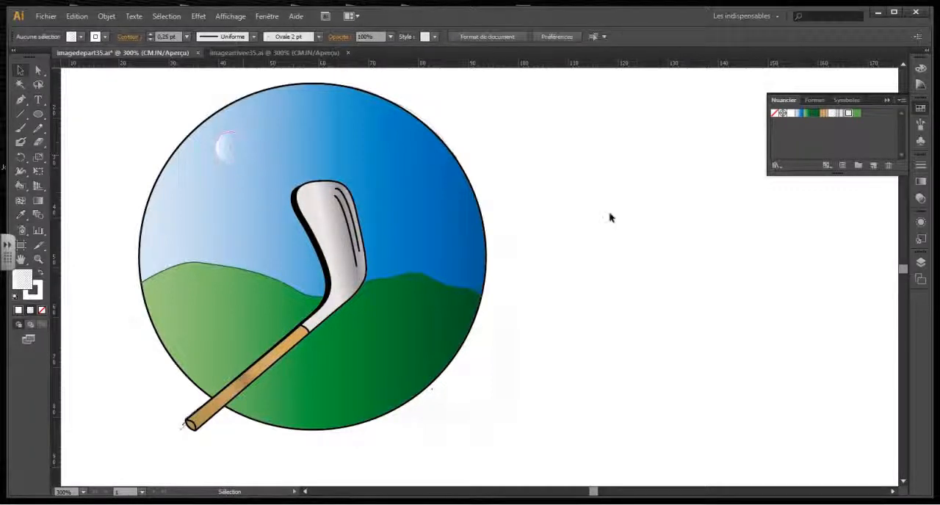
click(242, 152)
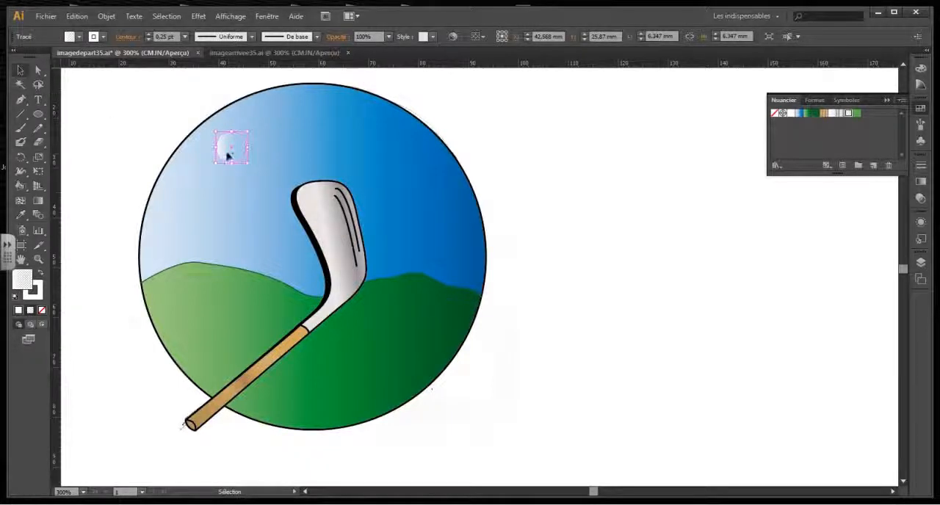
Duplicate the dimple circle across the light upper-left sky until the ball has eight dimples.
drag(237, 160, 221, 192)
drag(283, 147, 177, 208)
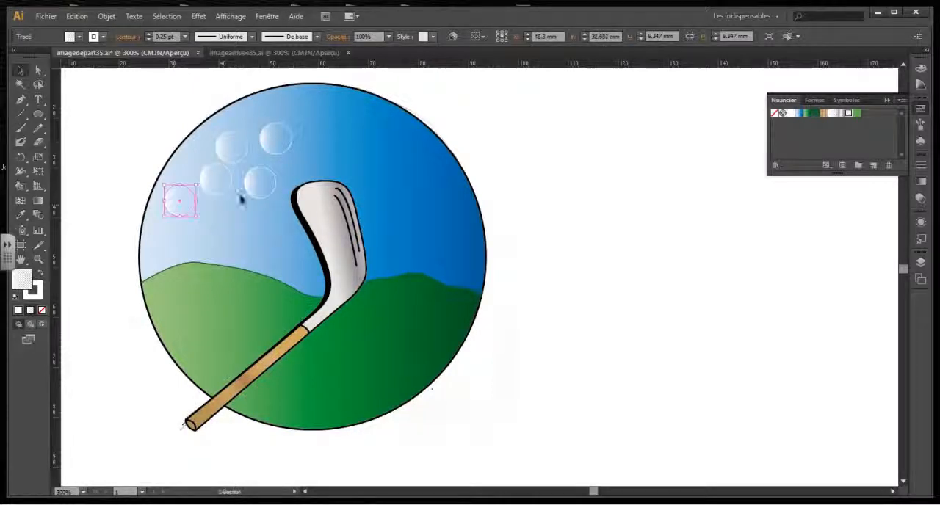
drag(256, 194, 236, 210)
drag(269, 181, 315, 143)
Nudge the dimple just left of the club head slightly up and to the right.
click(267, 184)
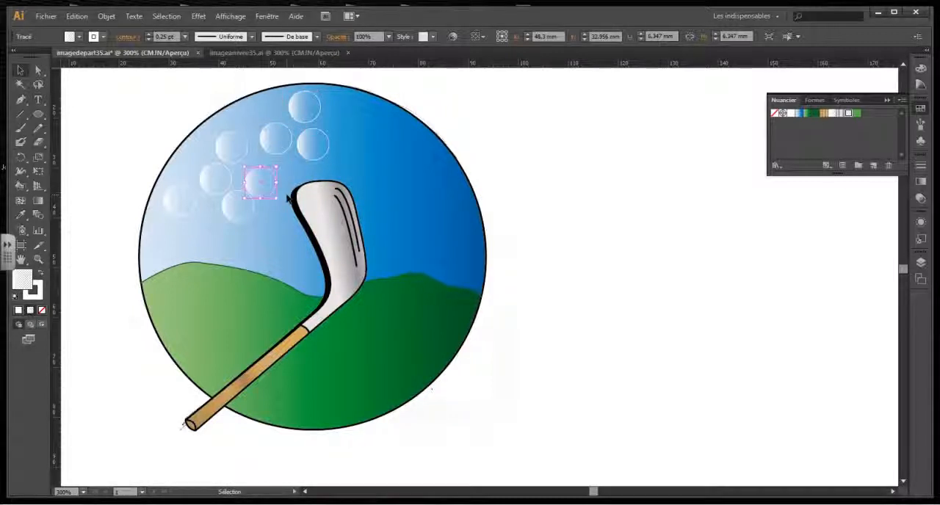
key(Up)
key(Up)
key(Up)
key(Right)
key(Right)
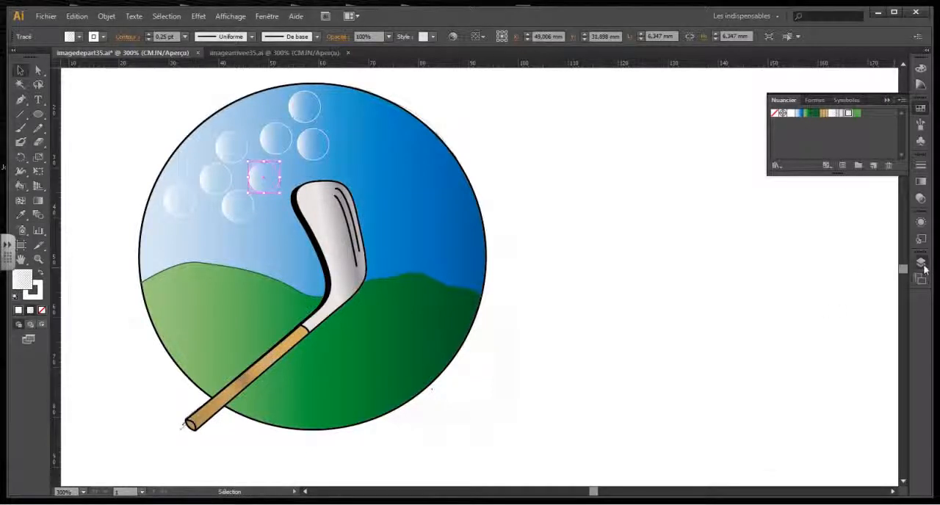
Lock the CREUX layer and make the TEXTE layer active.
click(921, 263)
click(789, 282)
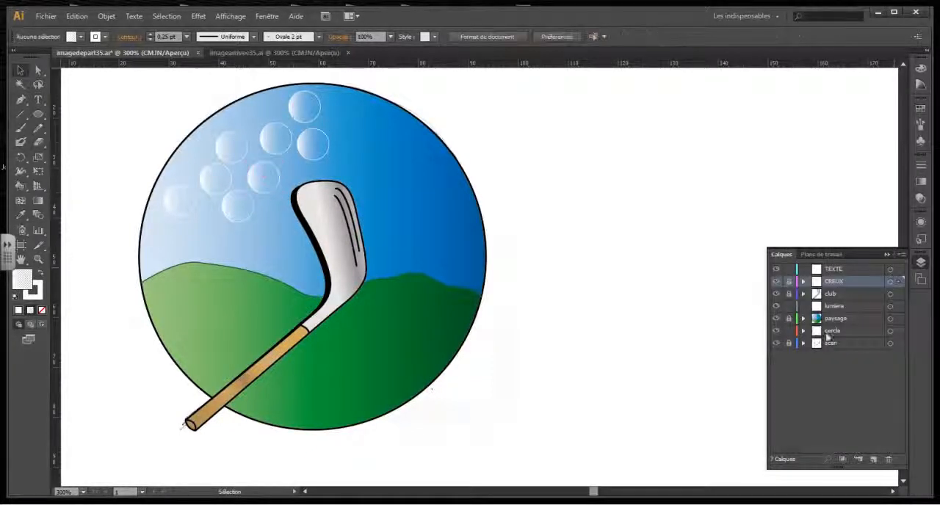
click(837, 269)
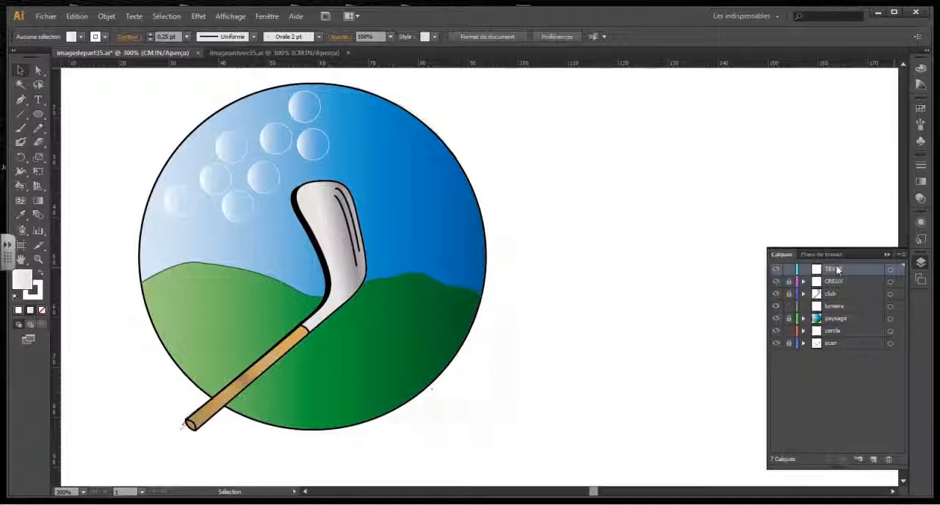
Hide the paysage layer to reveal the sketched lettering and set the Type tool to Myriad Pro Bold, 24 pt.
click(776, 318)
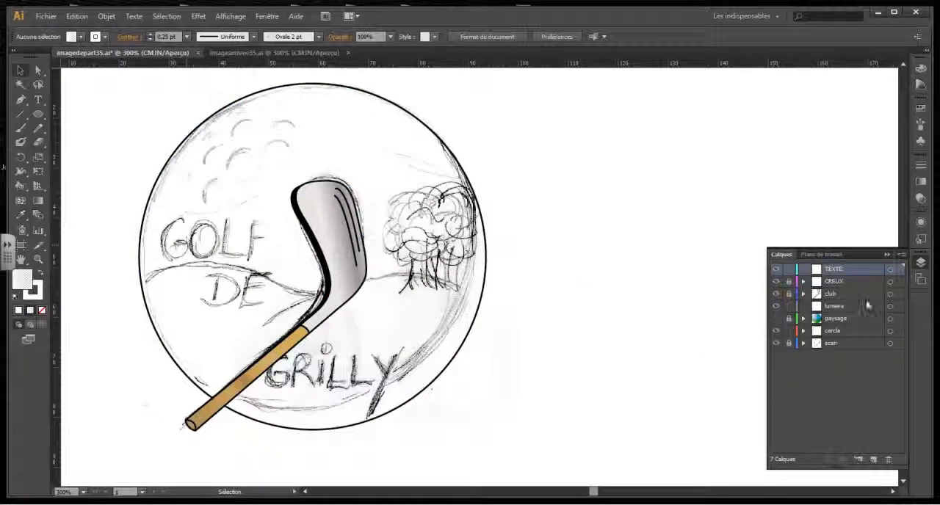
click(38, 100)
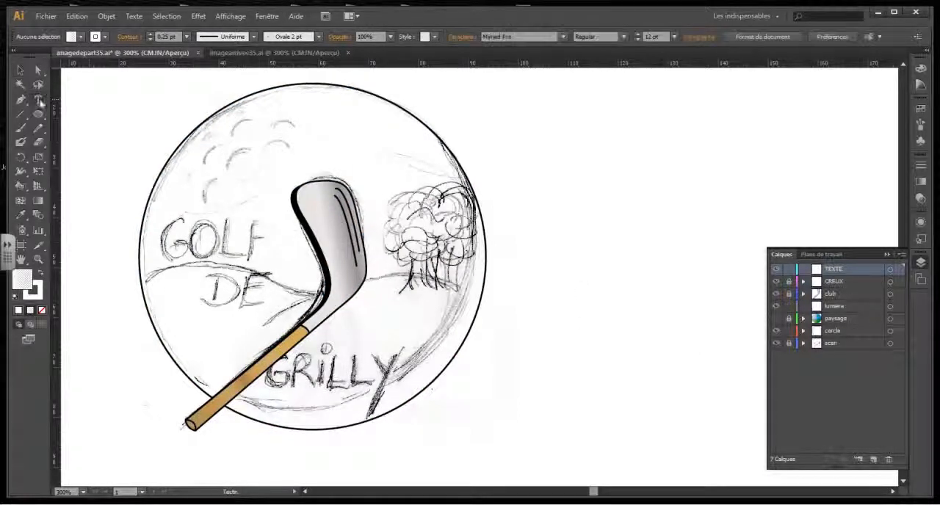
click(623, 37)
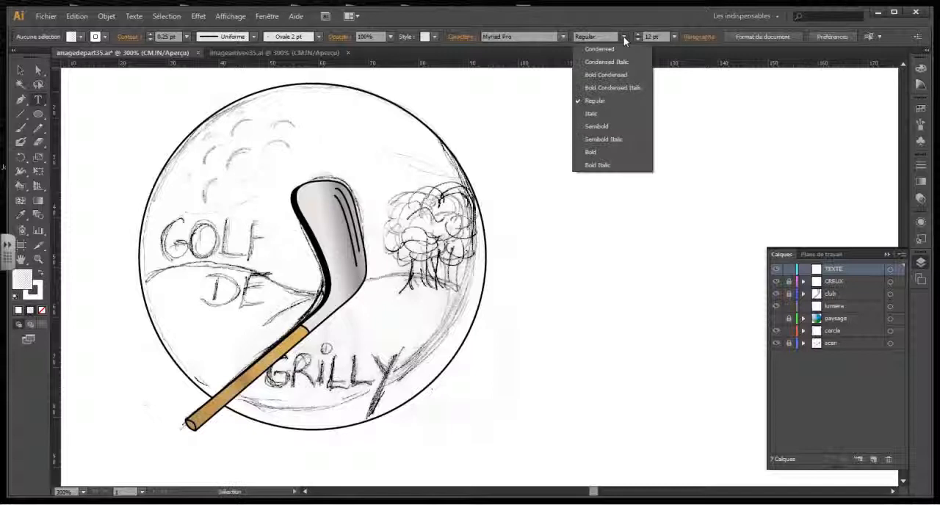
click(607, 153)
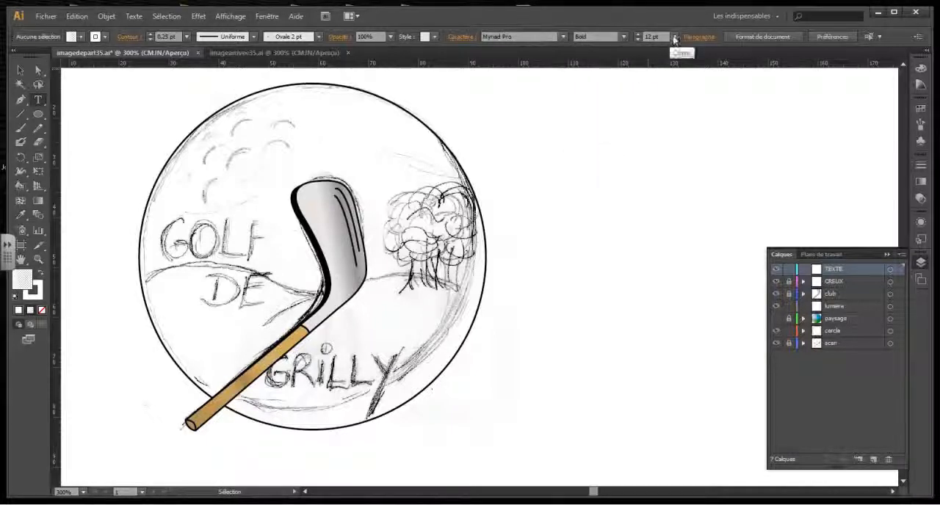
click(674, 37)
click(693, 194)
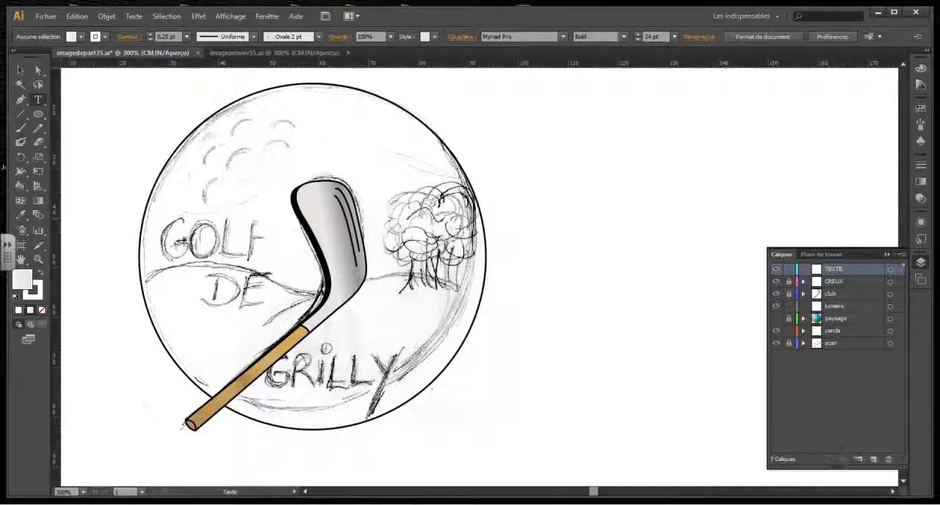
Enter the text "GOLF", "DE", "GRILLY" on three lines, starting at the sketched word GOLF.
click(163, 221)
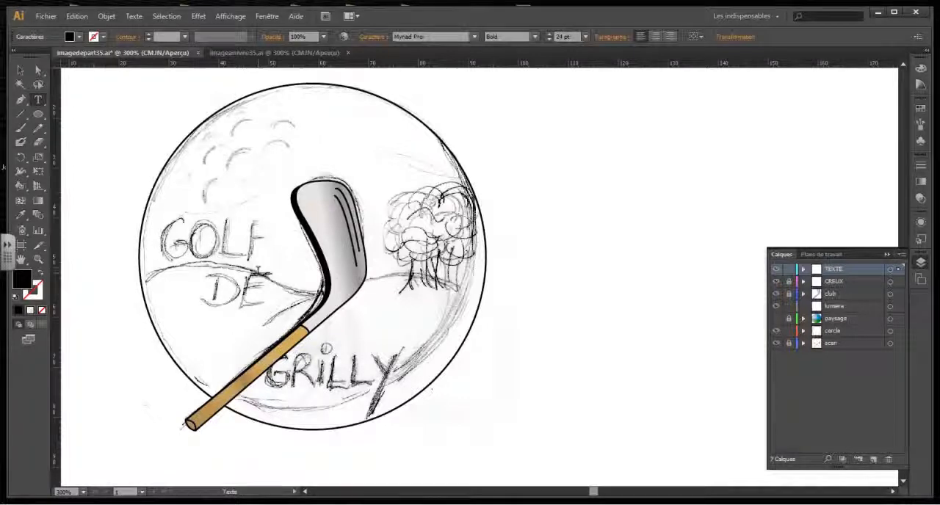
text(GOLF)
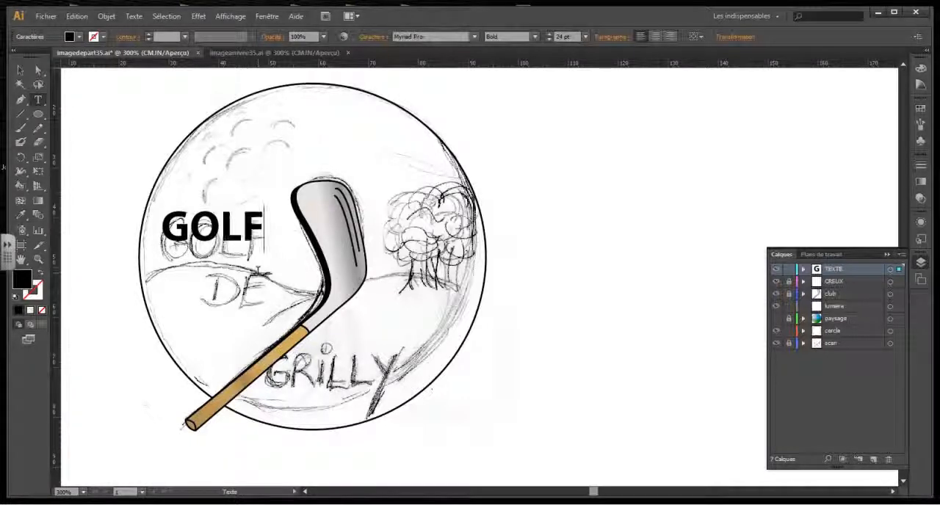
key(Return)
text(DE)
key(Return)
text(G)
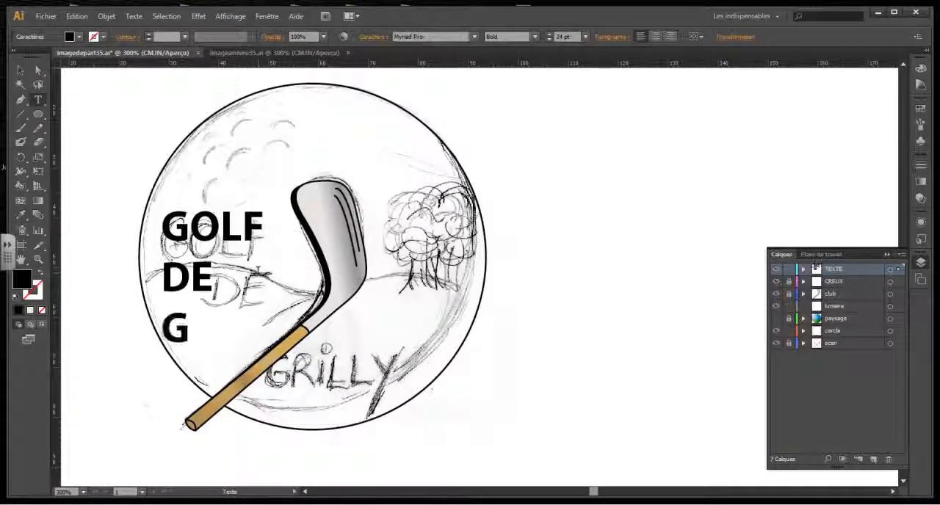
text(RILLY)
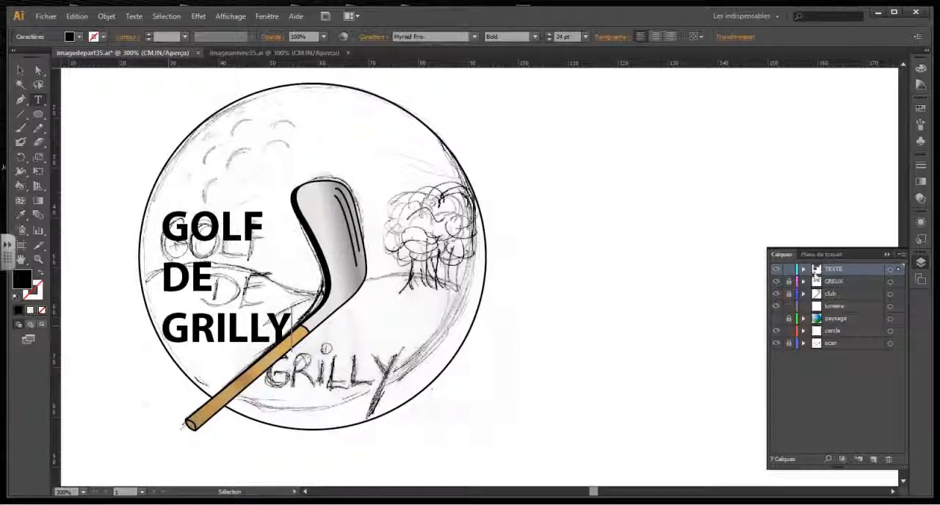
Move the text block slightly right and down, and show the paysage layer again.
click(20, 71)
click(243, 257)
drag(235, 233, 252, 243)
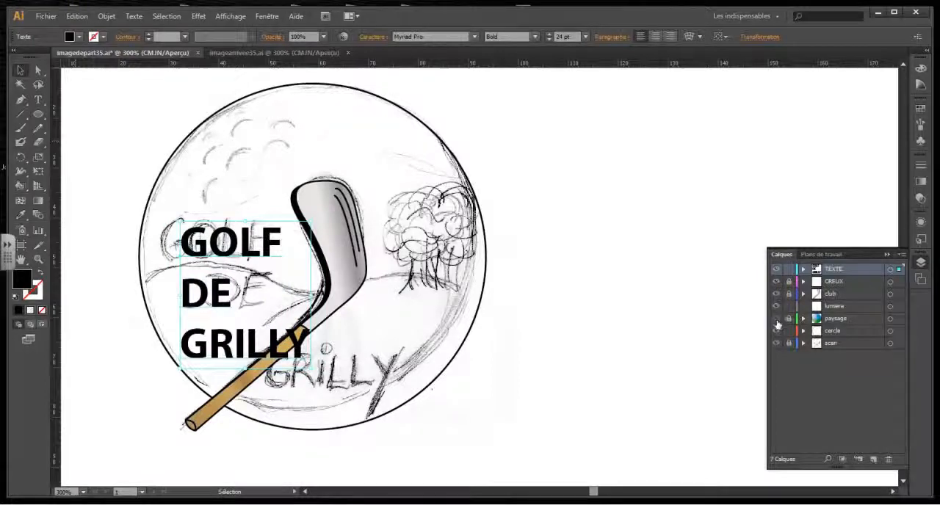
click(776, 318)
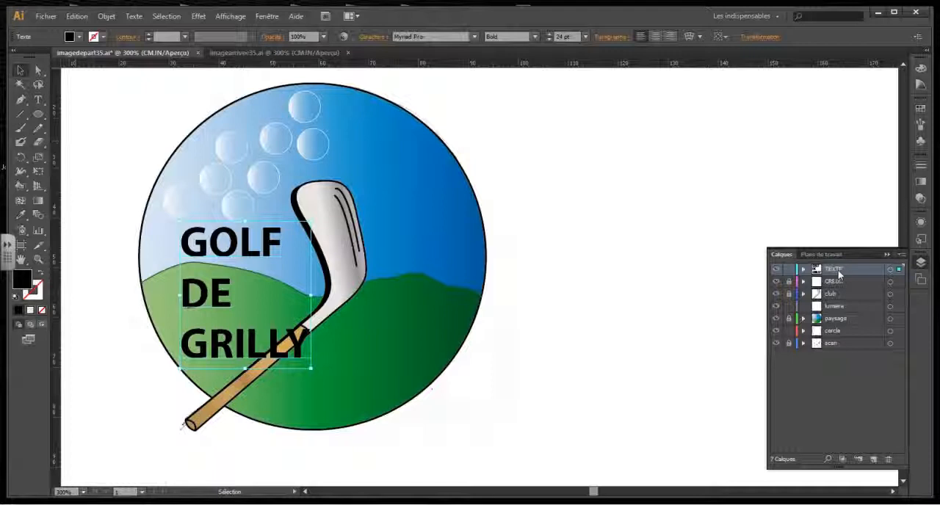
Fill the text block with the dark green swatch and add a new stroke to its appearance.
click(921, 110)
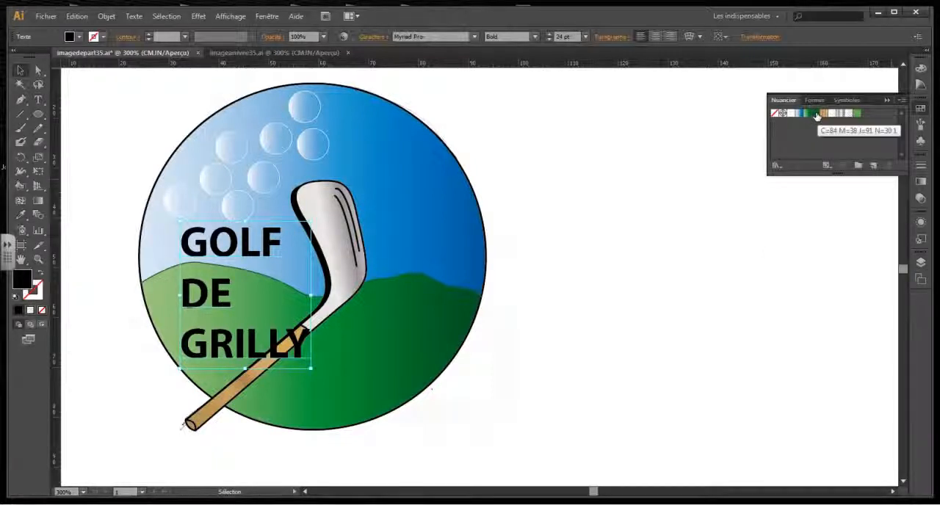
click(816, 115)
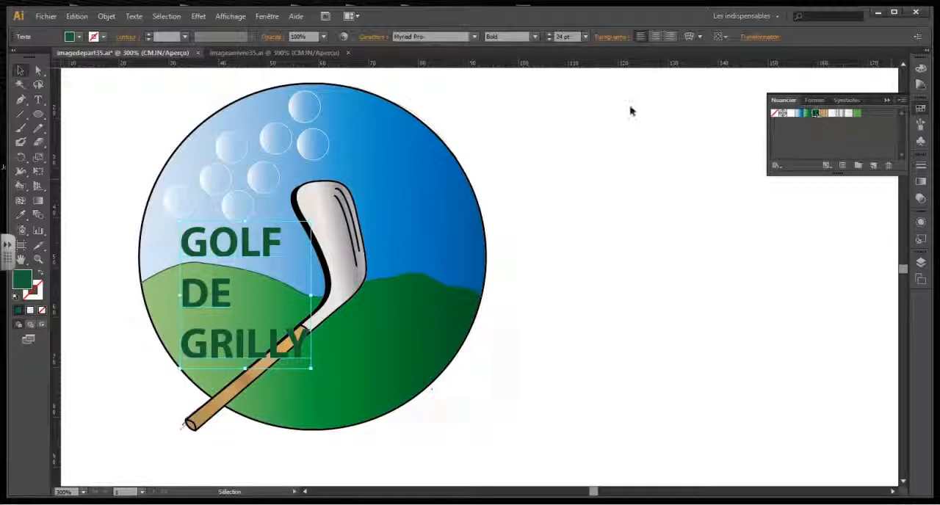
click(267, 15)
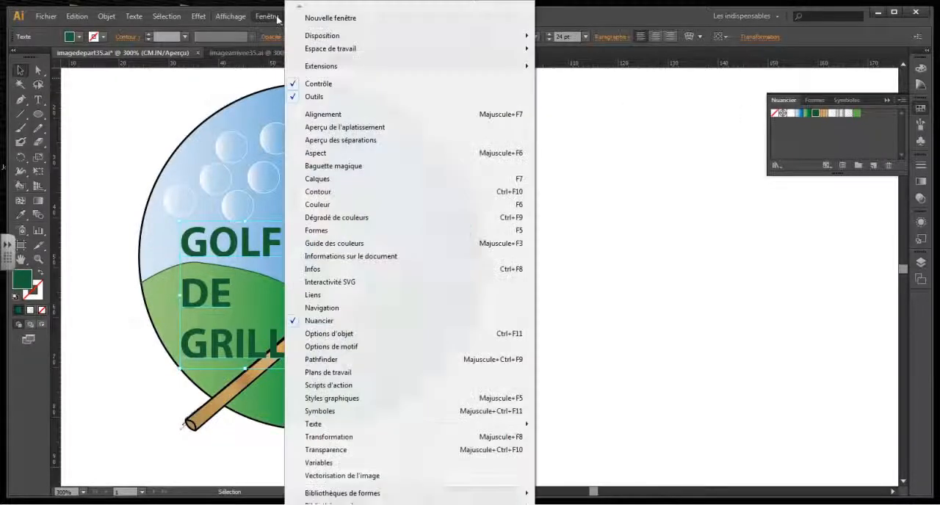
click(320, 153)
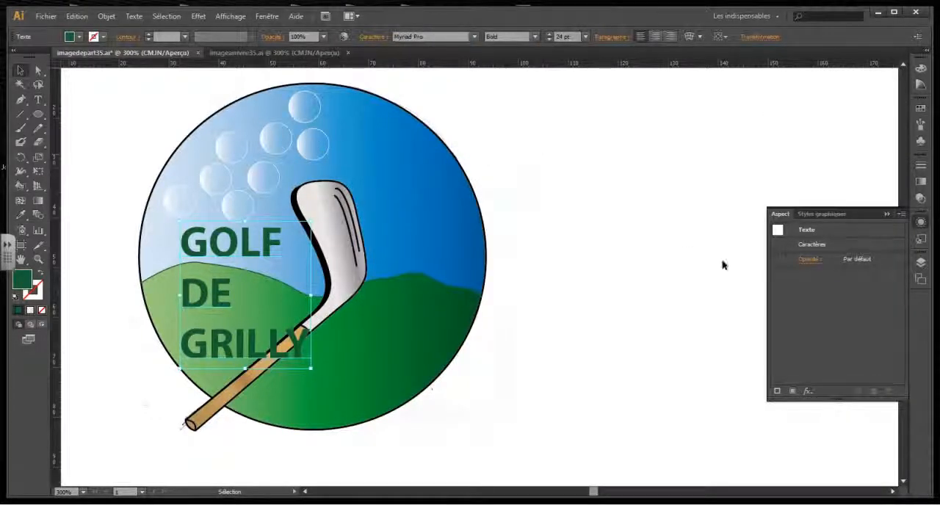
click(902, 214)
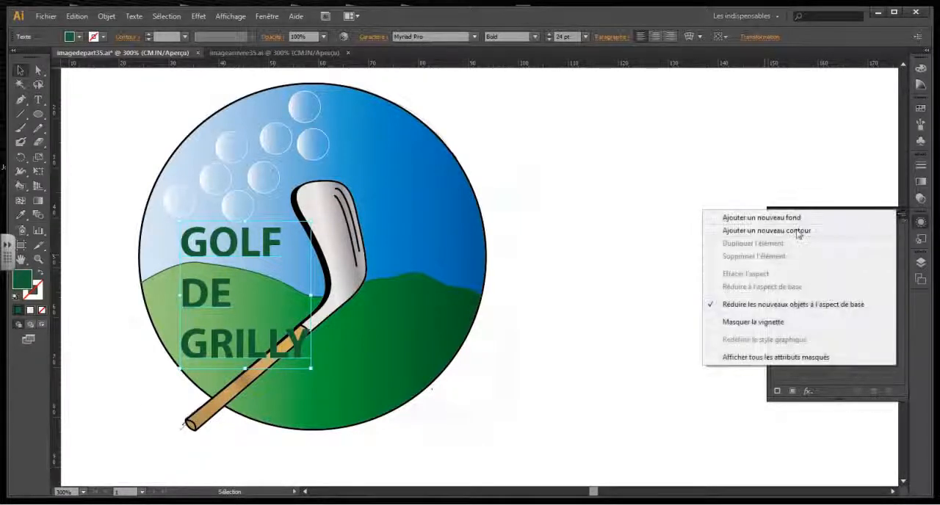
click(799, 231)
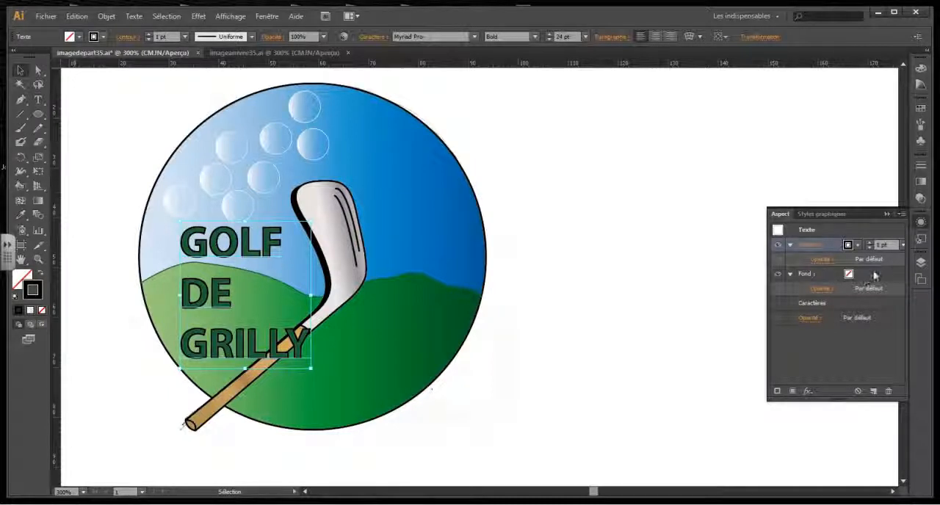
Colour the text's 1 pt stroke with the light green swatch, after trying white.
click(850, 246)
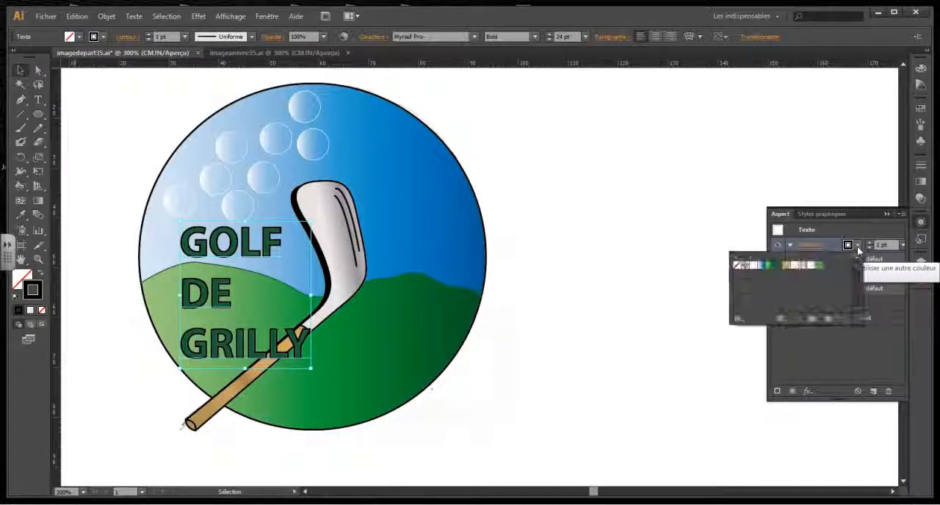
click(751, 266)
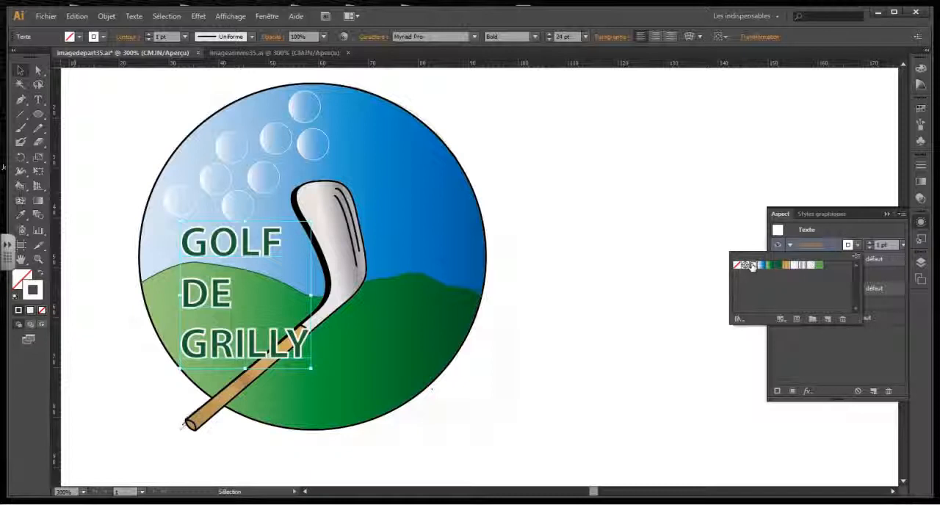
click(820, 266)
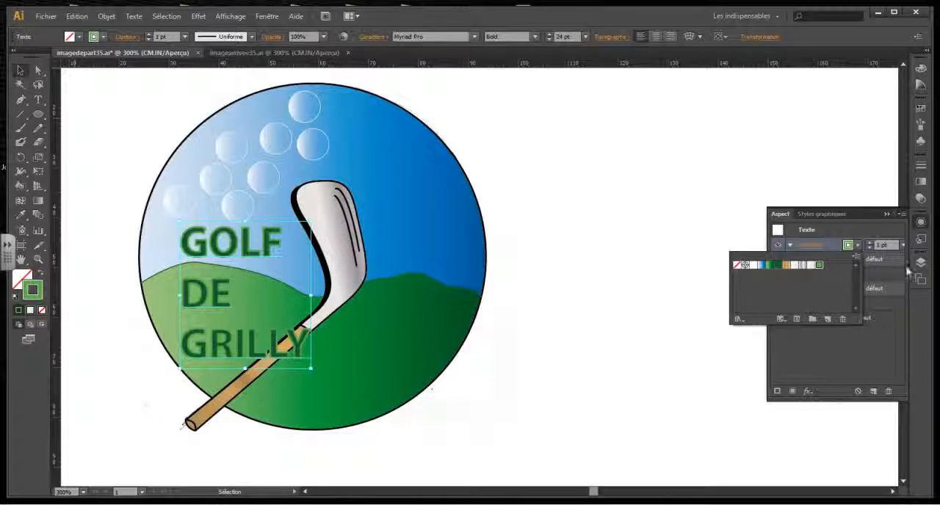
Add a second stroke above the green one in the text's appearance and colour it white.
click(902, 213)
click(902, 213)
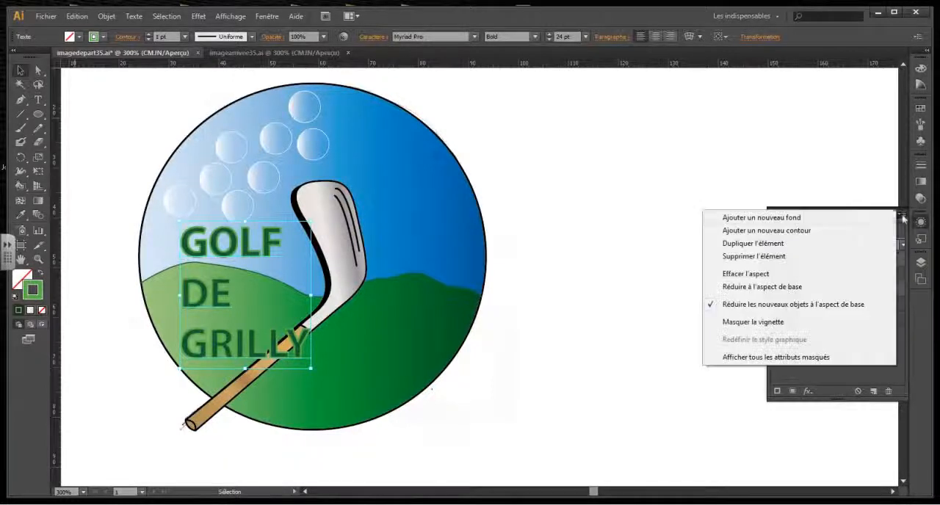
click(802, 234)
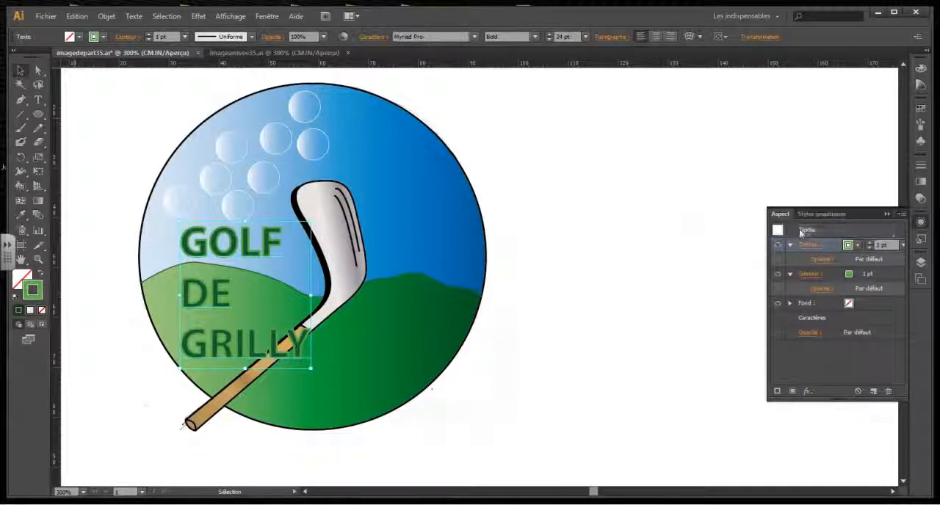
click(857, 246)
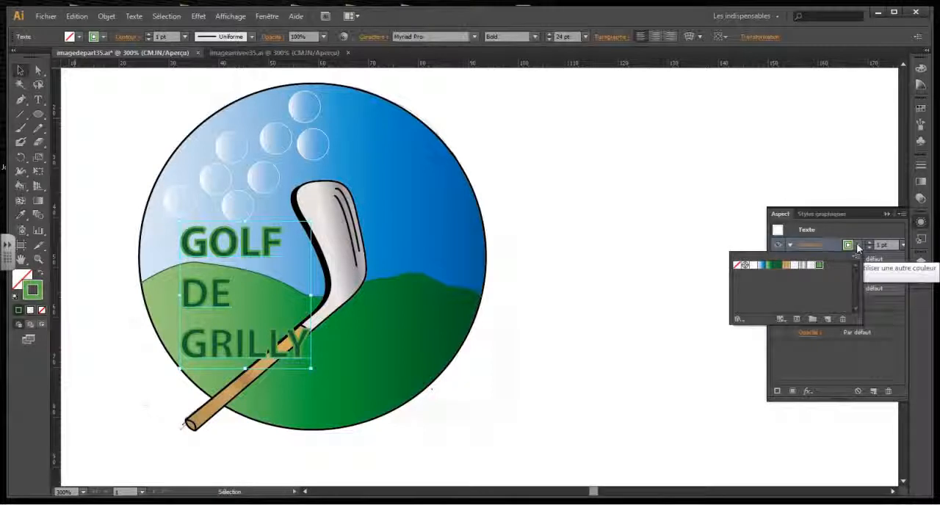
click(753, 265)
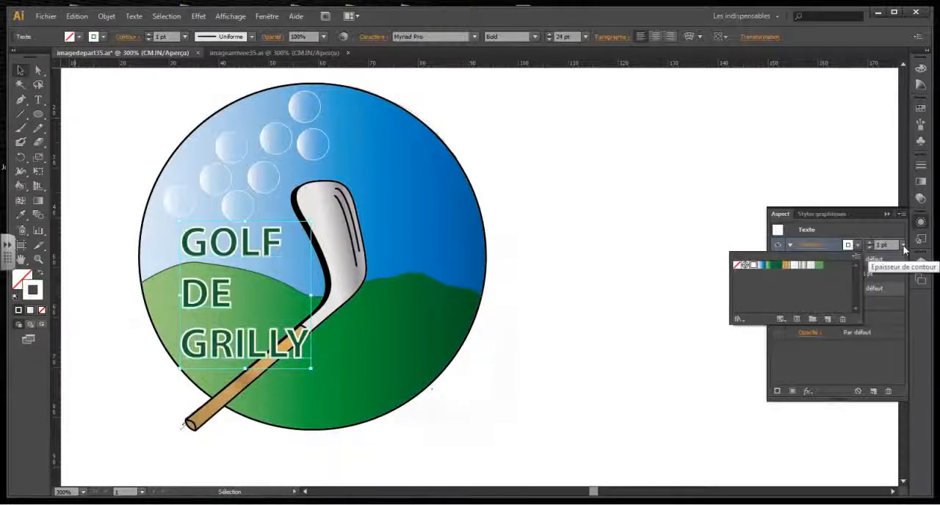
Try a 2 pt weight on the text's white stroke, and set it to 0.25 pt.
click(904, 247)
click(904, 248)
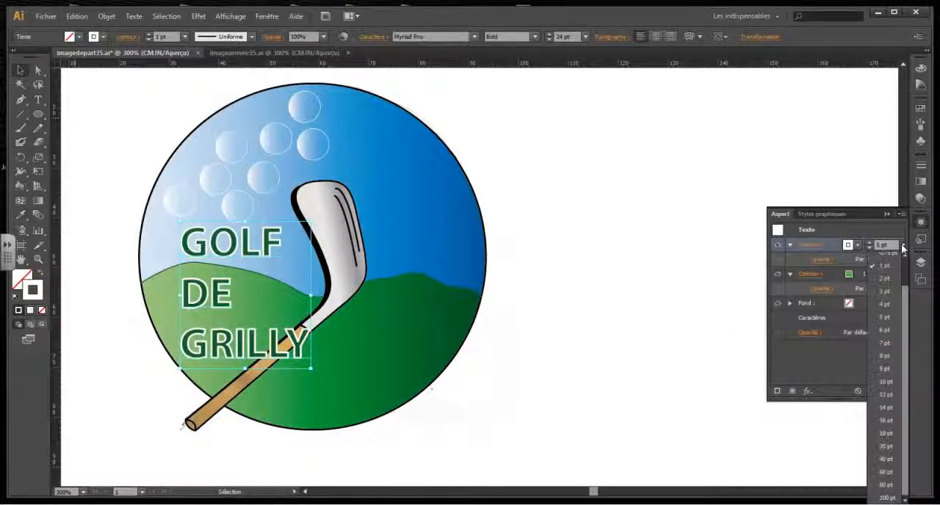
click(902, 250)
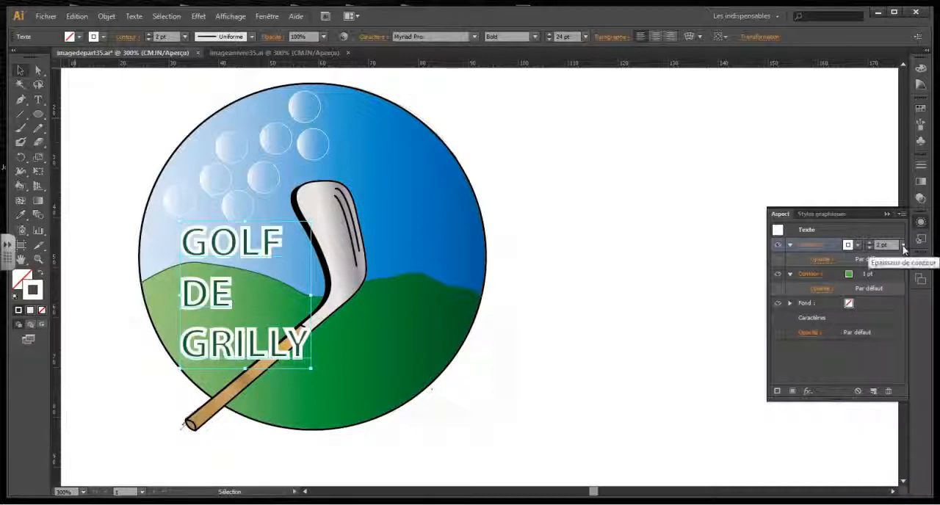
click(903, 247)
click(894, 260)
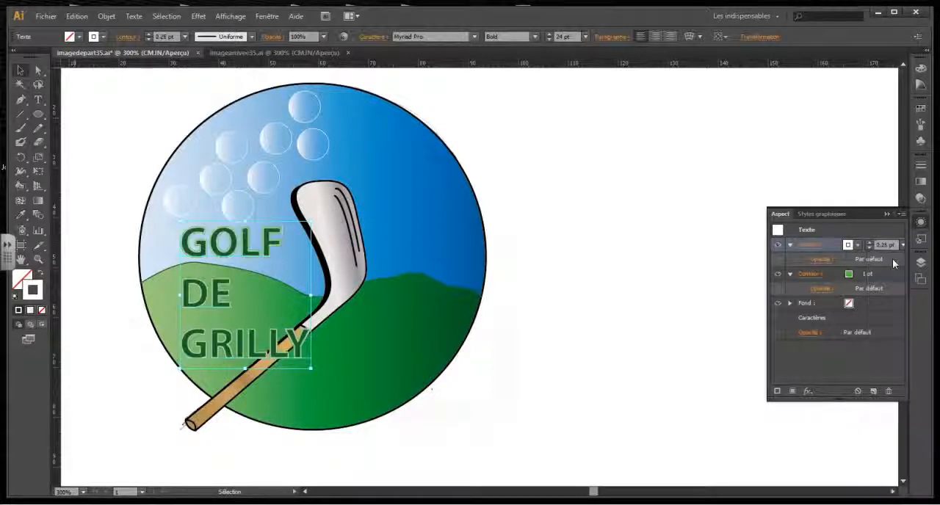
Compare the text with and without its white stroke, deselect it and display the layer list.
click(778, 247)
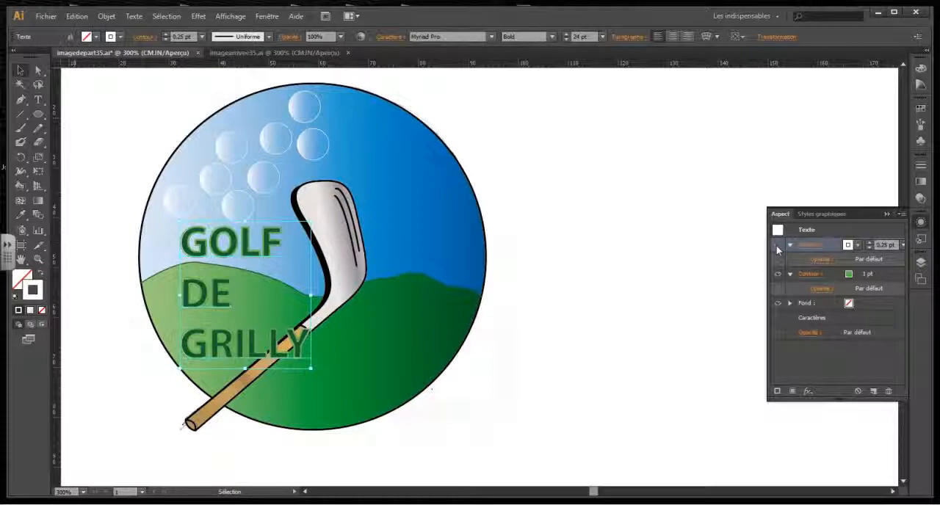
click(778, 247)
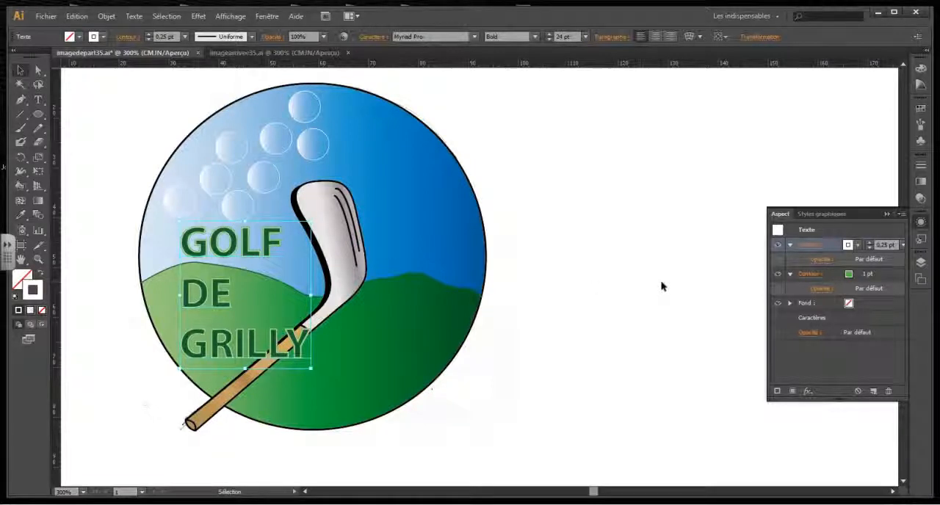
click(661, 287)
click(921, 262)
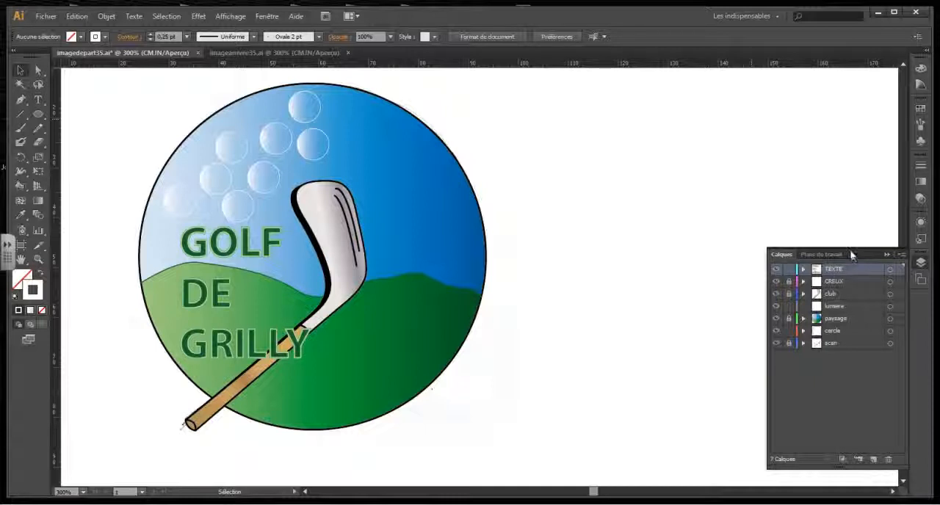
click(199, 18)
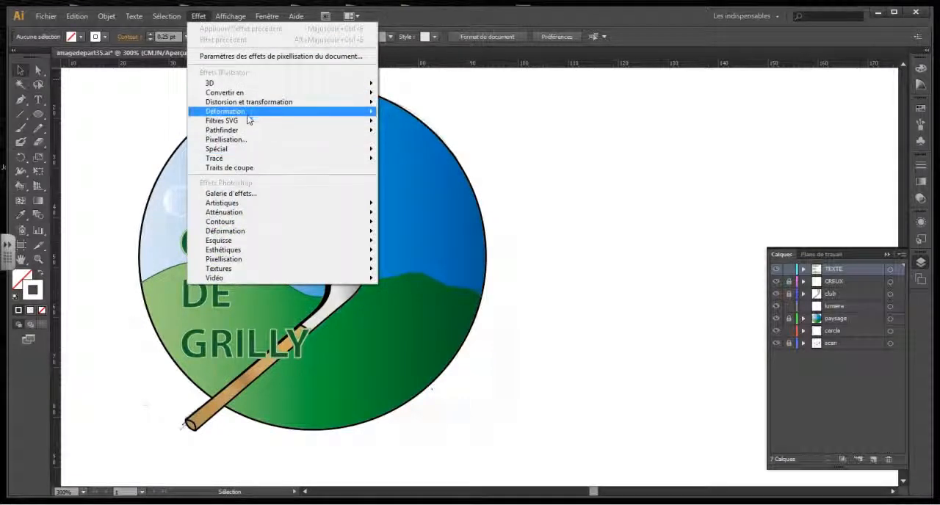
mouse_move(249, 117)
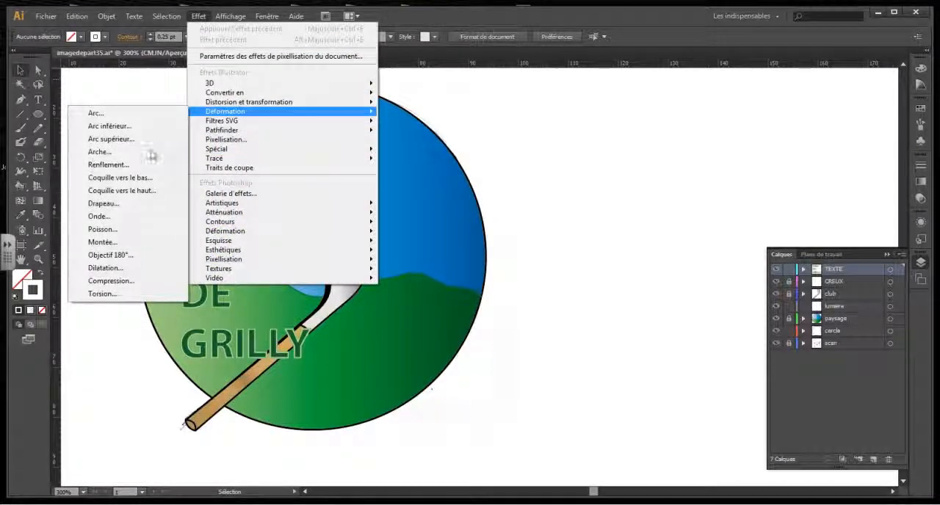
click(117, 165)
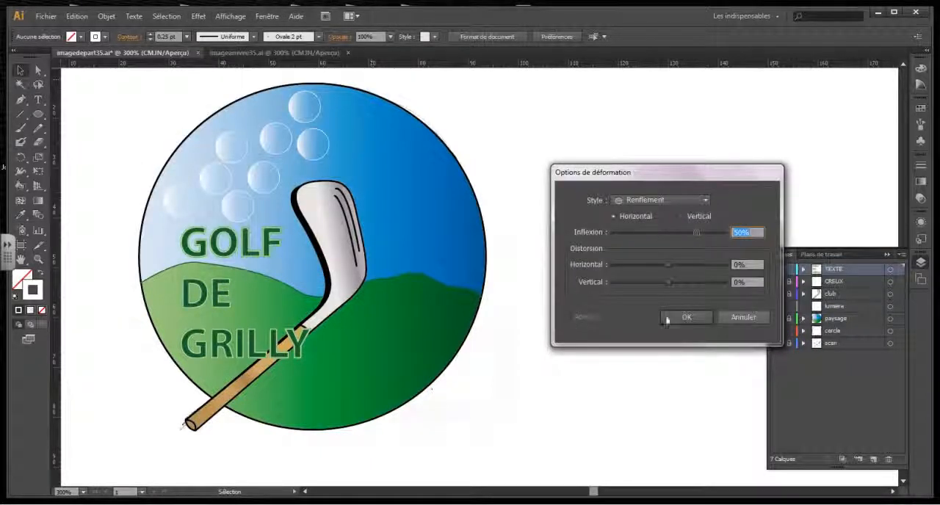
click(760, 318)
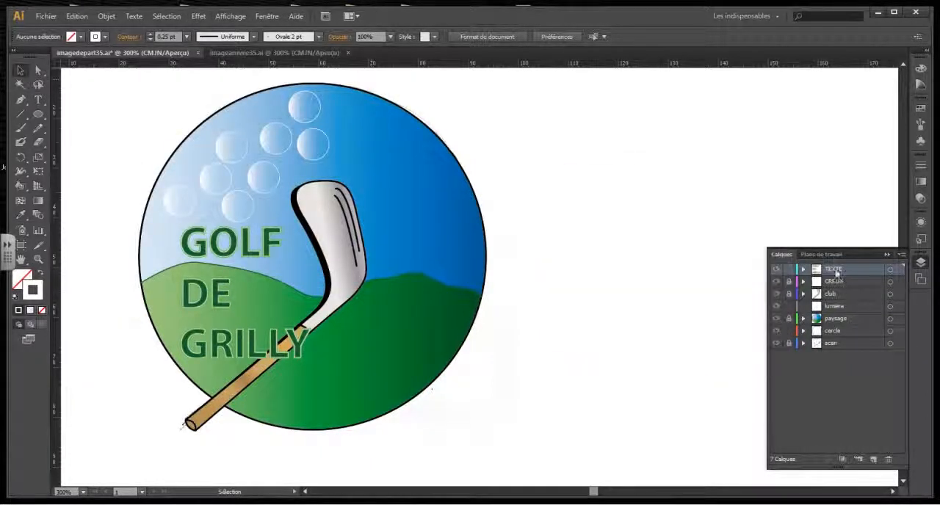
Apply a horizontal Bulge (Renflement) warp with a 21% bend to all the lettering on the TEXTE layer.
click(890, 270)
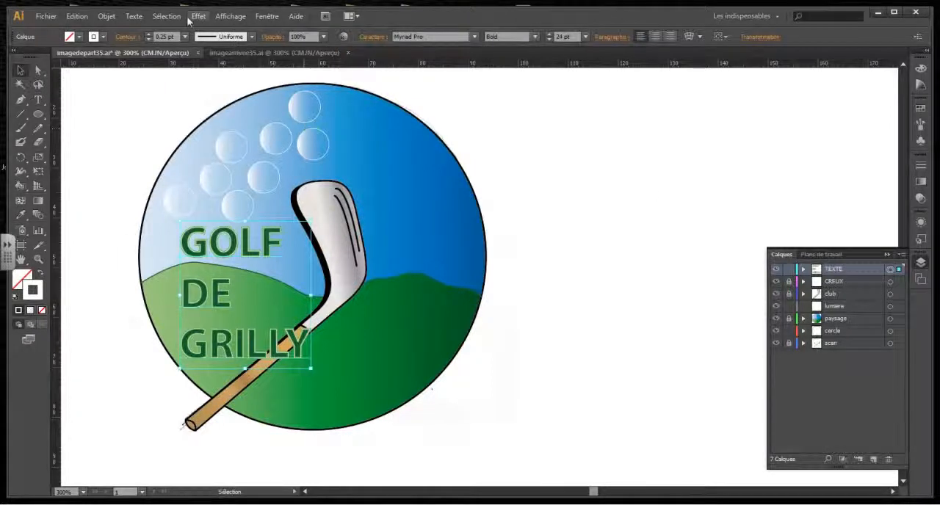
click(198, 16)
mouse_move(226, 110)
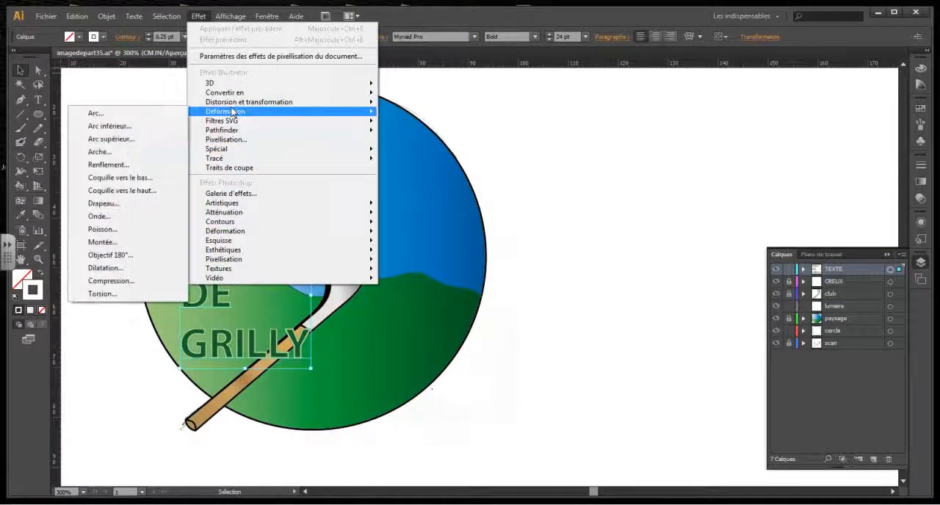
click(109, 164)
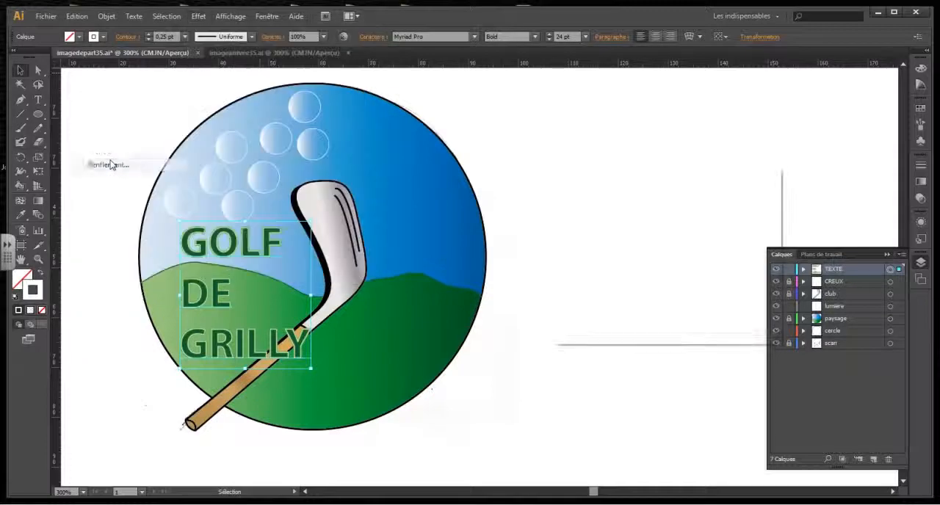
click(568, 317)
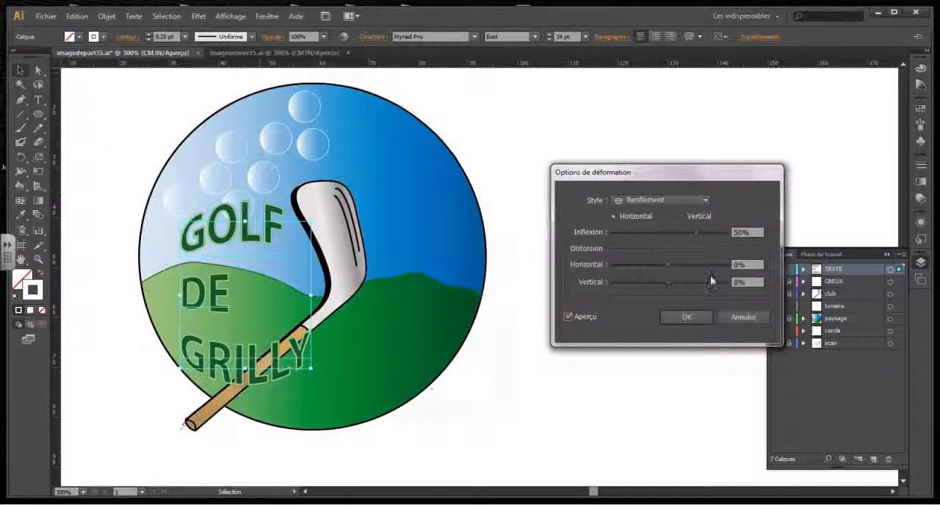
drag(697, 232, 680, 232)
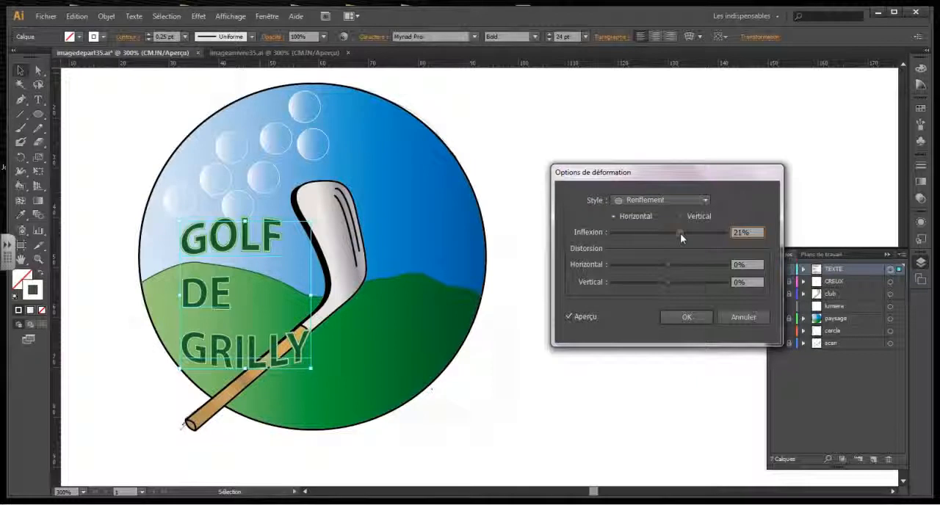
click(691, 318)
click(691, 318)
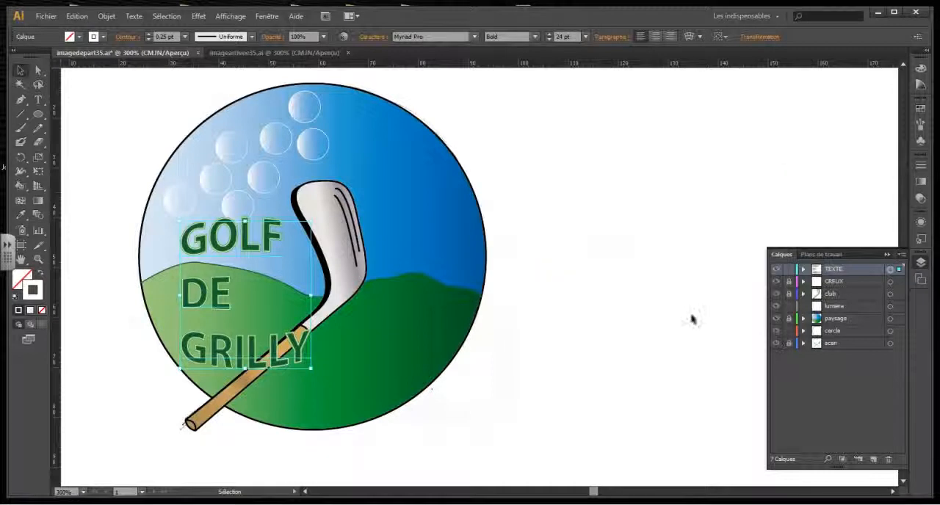
Add a drop shadow to the lettering with 1 mm X and Y offsets and slightly reduced opacity, and deselect it.
click(199, 16)
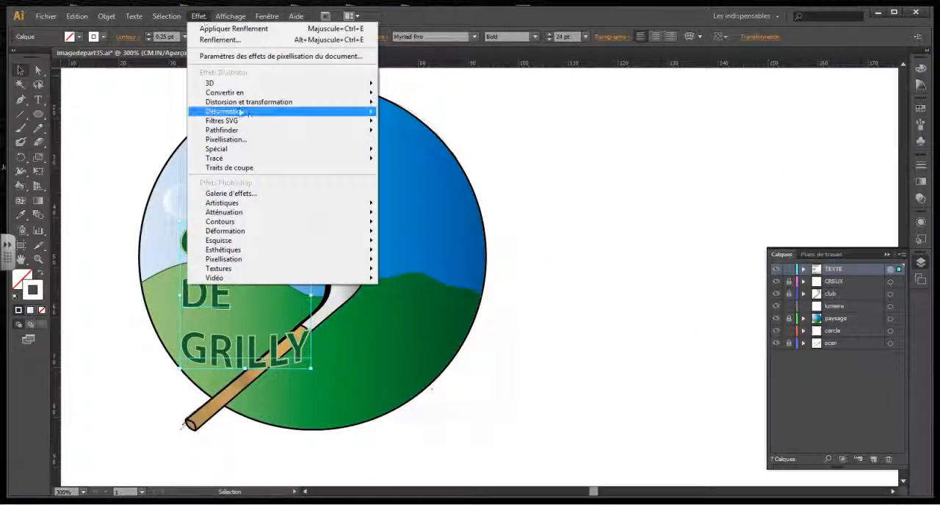
mouse_move(246, 151)
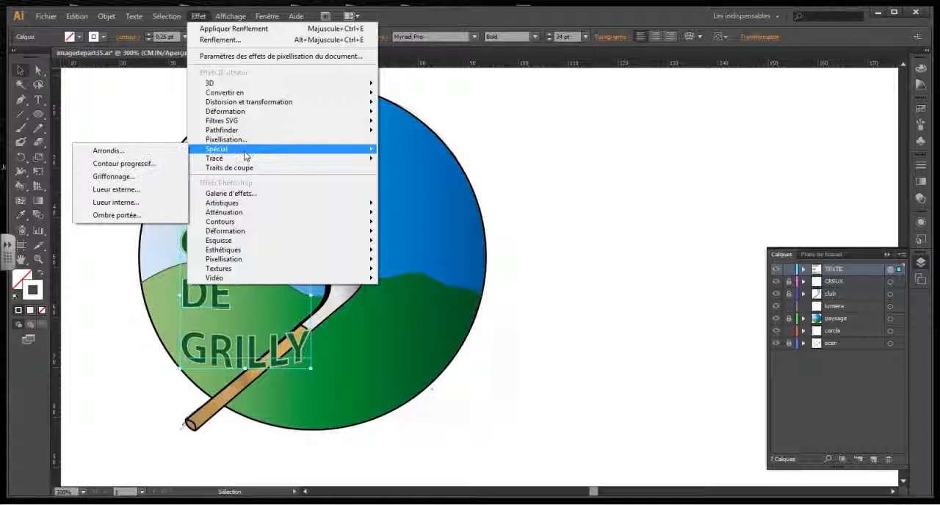
click(133, 214)
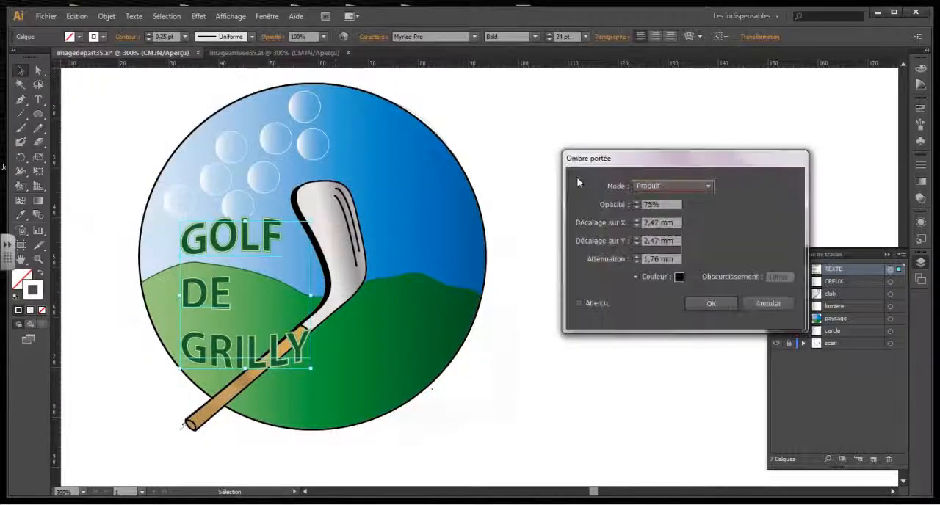
click(579, 303)
drag(675, 222, 623, 223)
text(1)
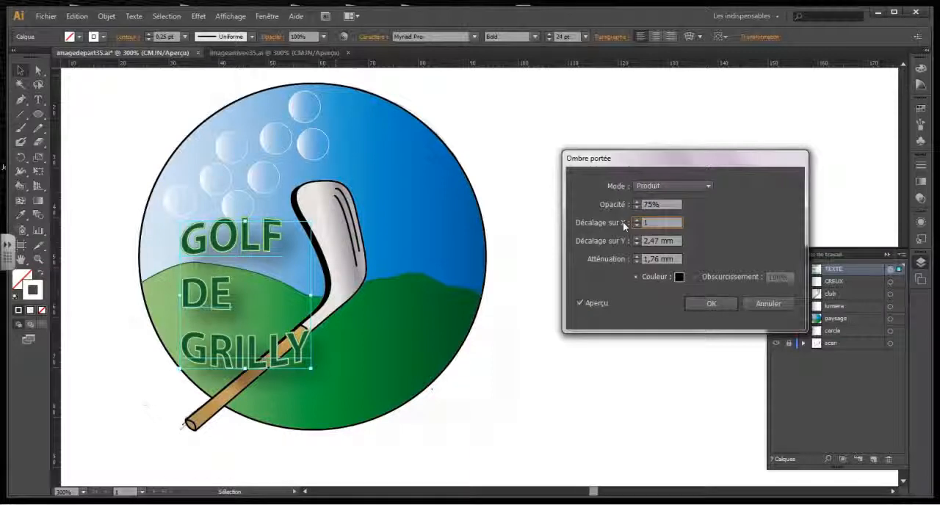
key(Tab)
text(1)
key(Tab)
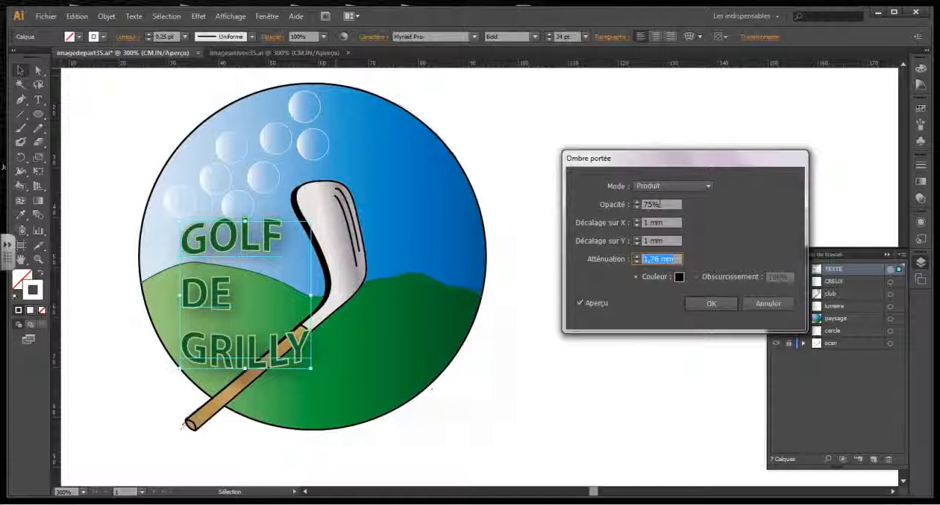
click(637, 208)
click(637, 207)
click(637, 207)
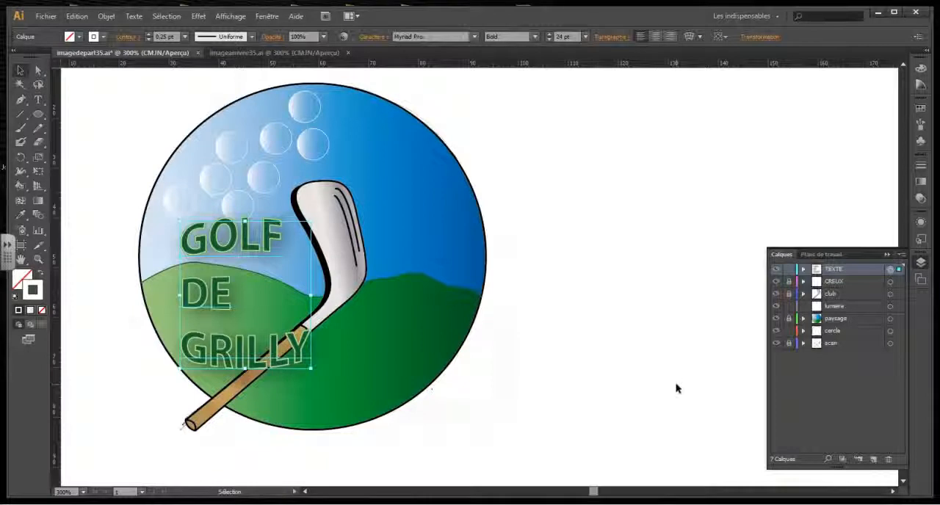
click(689, 346)
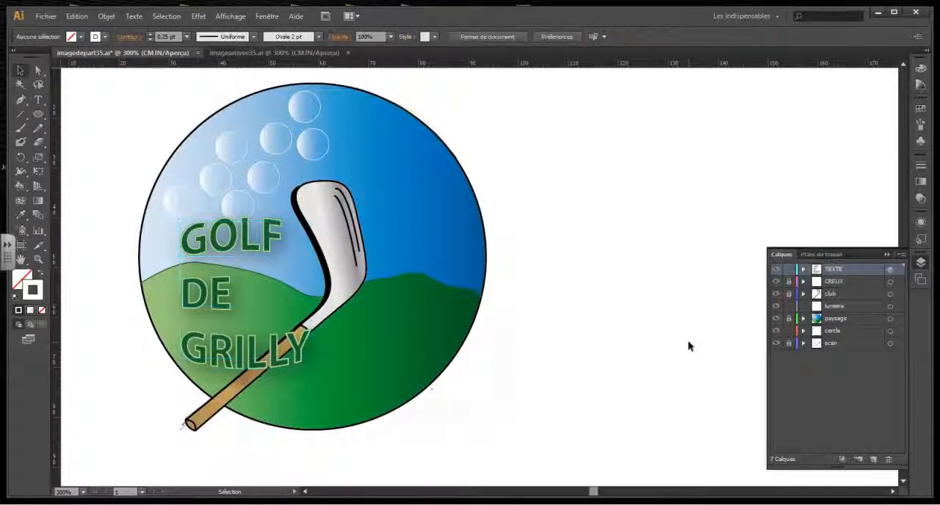
Lock the TEXTE layer and draw a circle about 66 mm across on the lumiere layer, just inside the logo's outline.
click(789, 269)
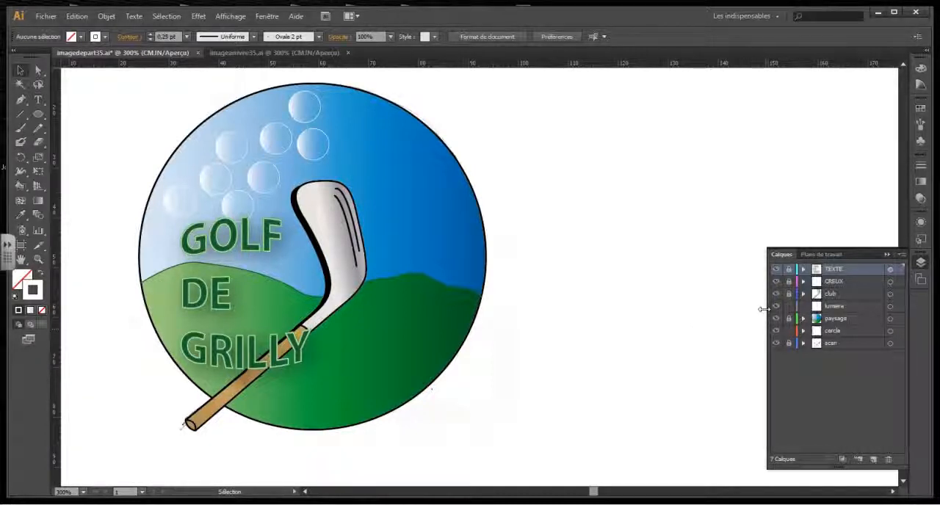
click(837, 307)
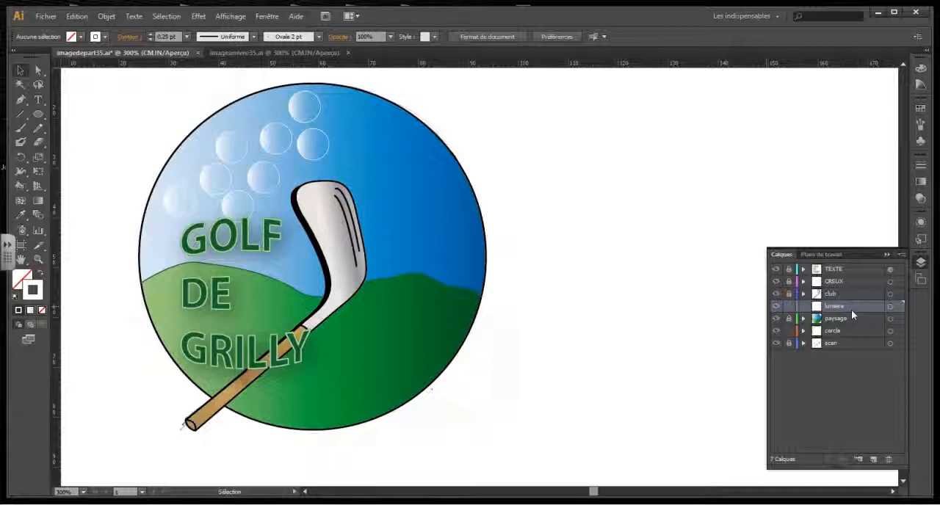
click(39, 115)
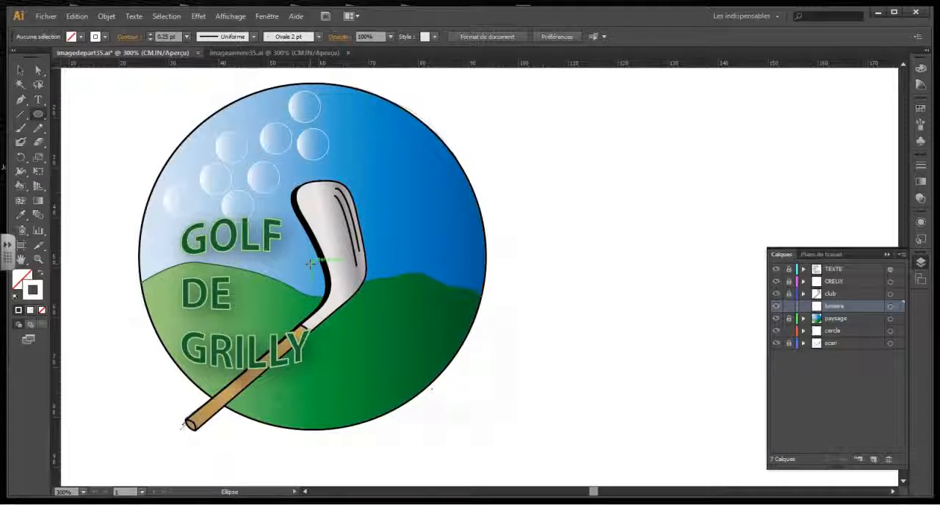
drag(310, 263, 476, 115)
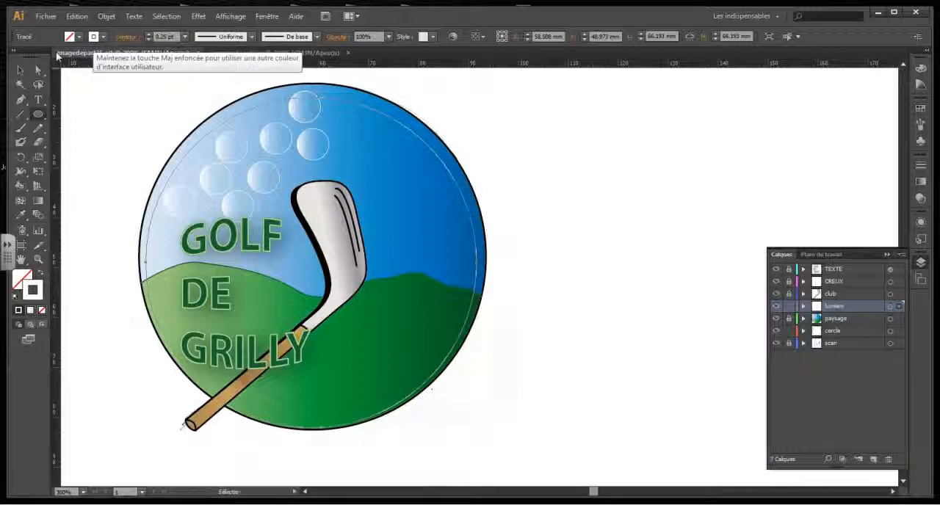
click(20, 70)
Fill the new light circle with the saved white-to-transparent gradient swatch.
click(920, 109)
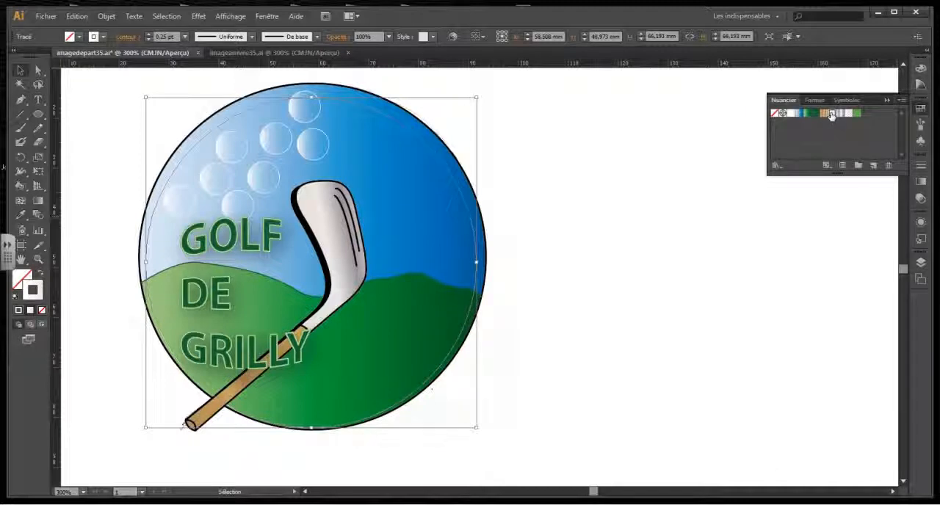
click(22, 281)
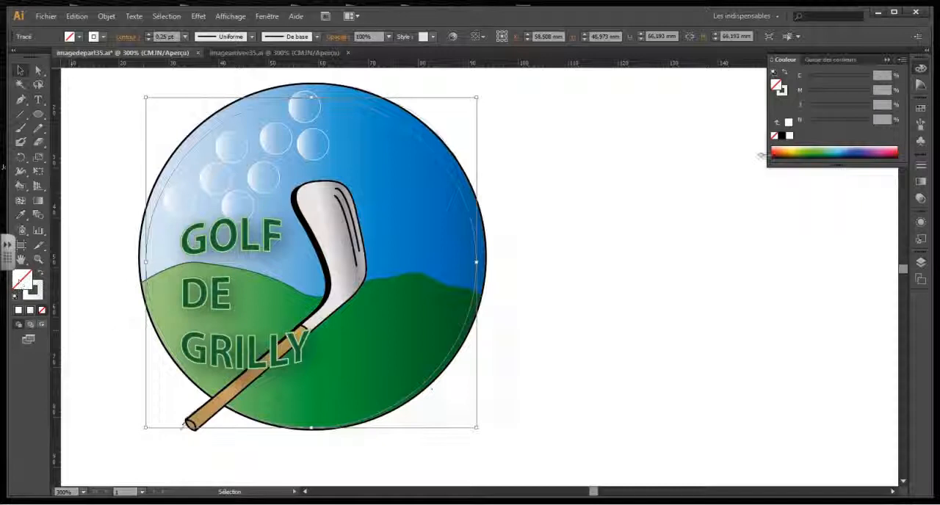
click(921, 108)
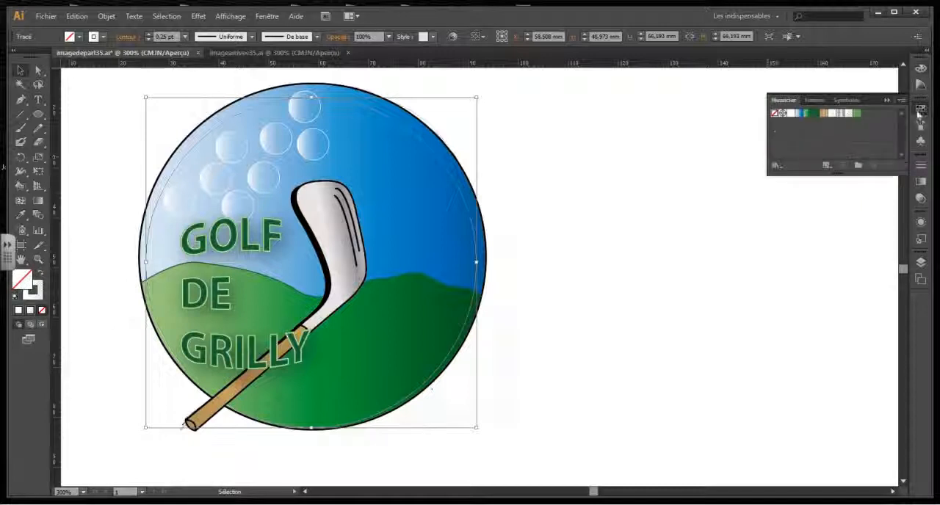
click(832, 116)
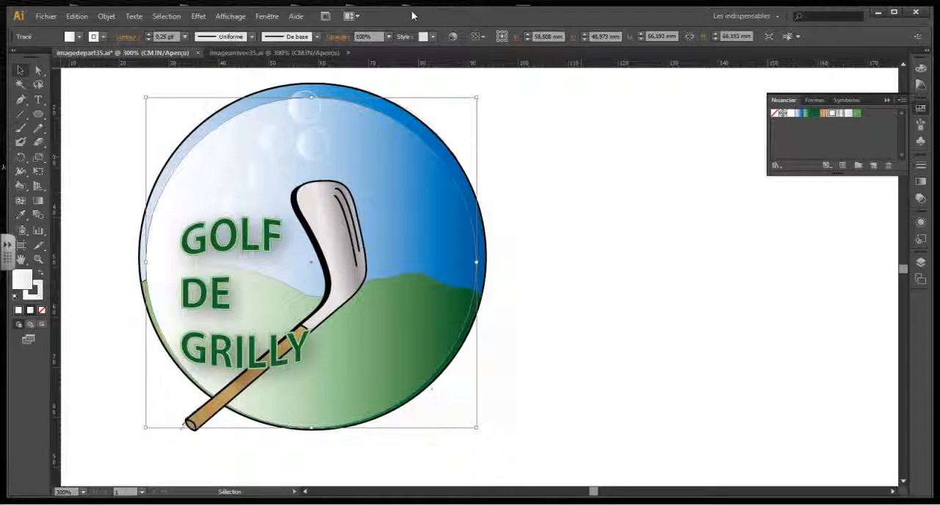
Set the light circle's linear gradient to a -120° angle and move its midpoint to about 17.64%.
click(268, 18)
click(338, 217)
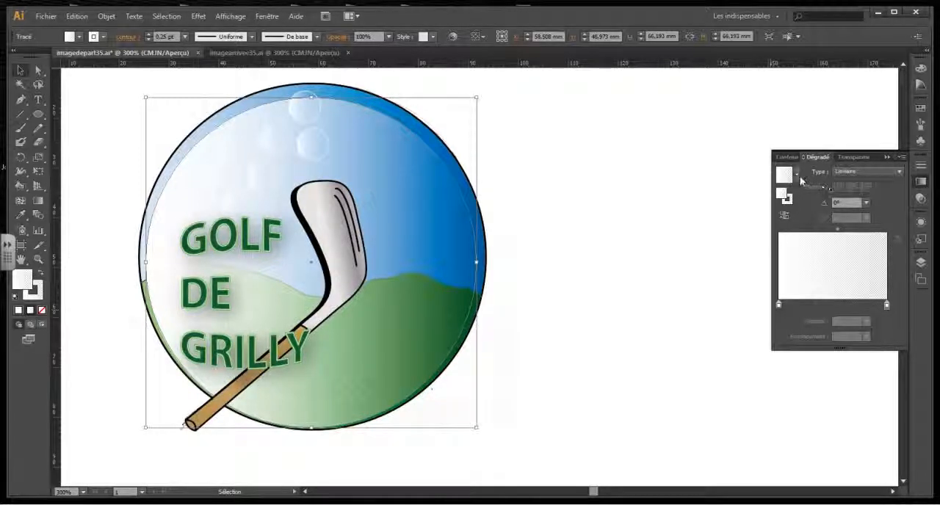
click(799, 176)
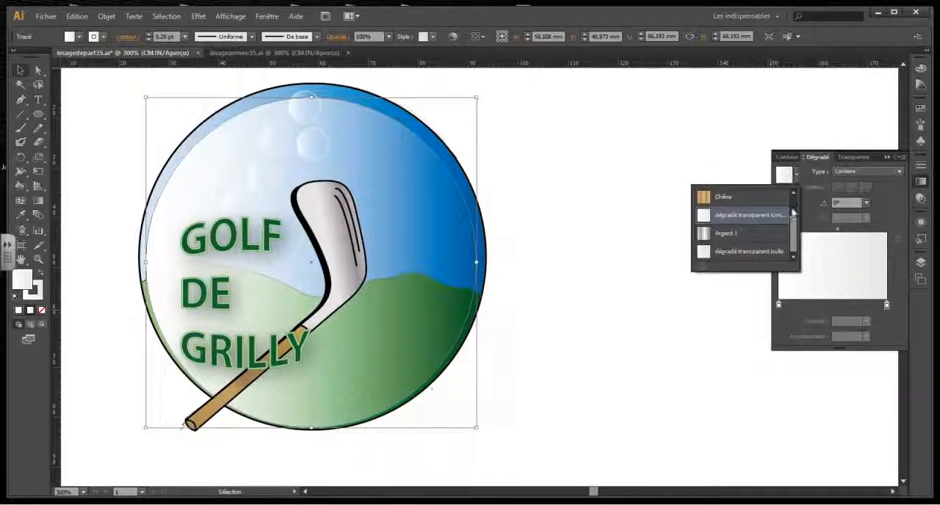
click(756, 223)
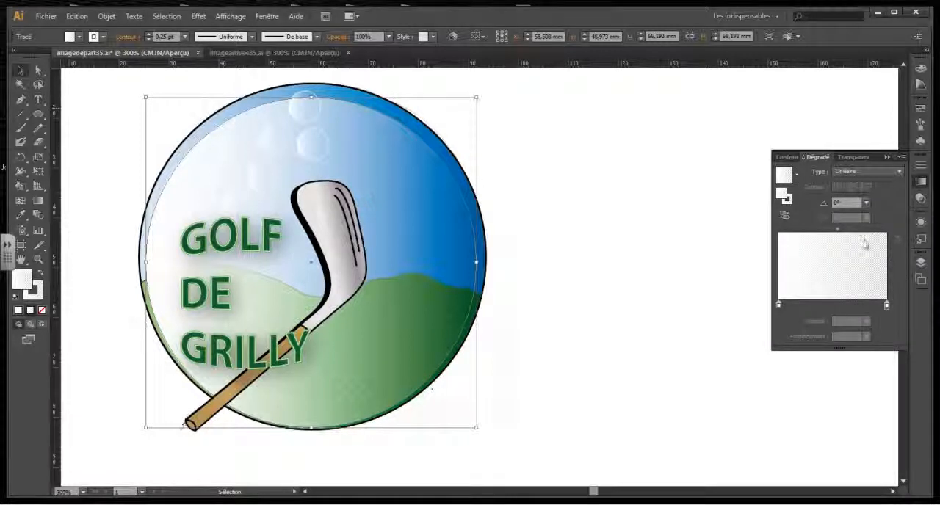
click(867, 203)
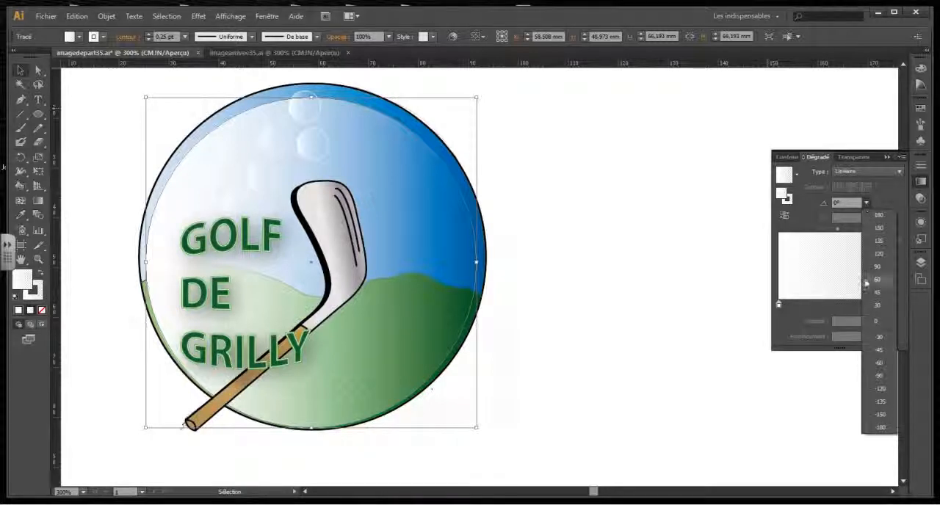
click(881, 390)
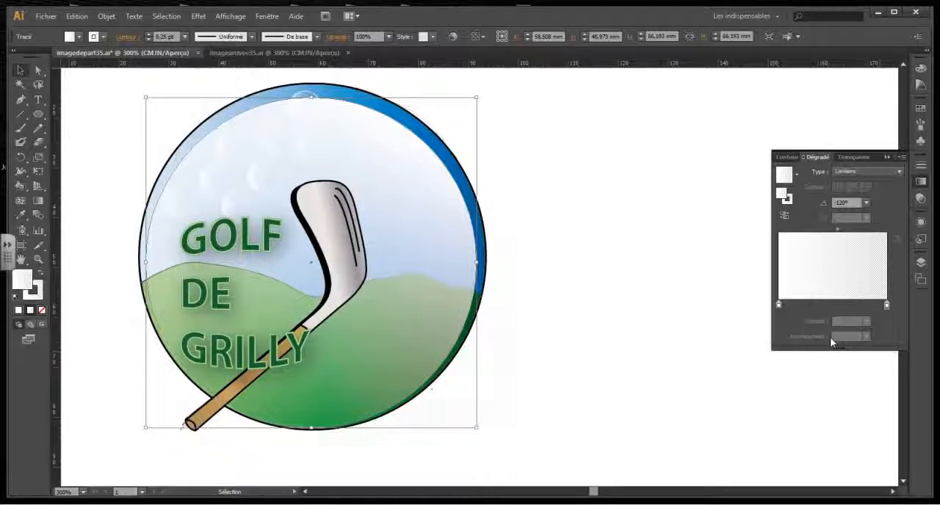
drag(840, 233, 798, 230)
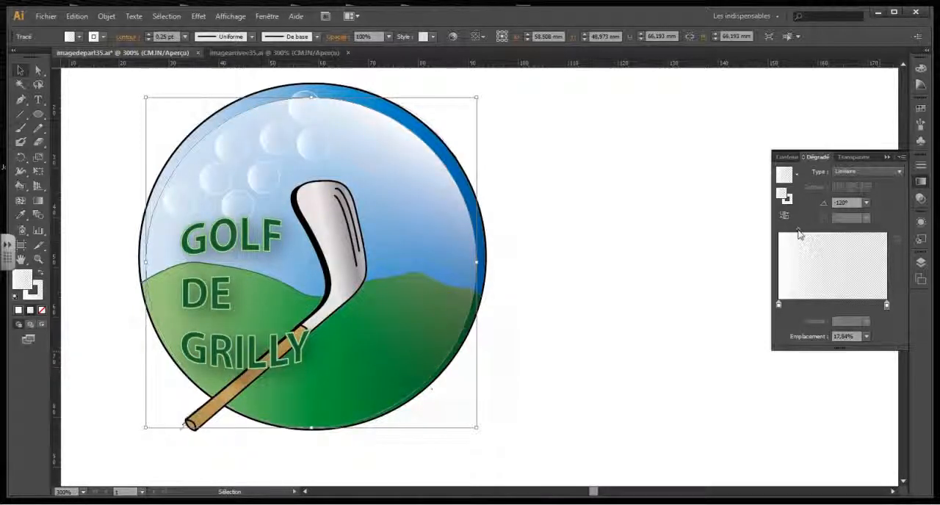
Display the layer list and nudge the light circle up about 2 mm, nearer the upper edge of the logo.
click(920, 262)
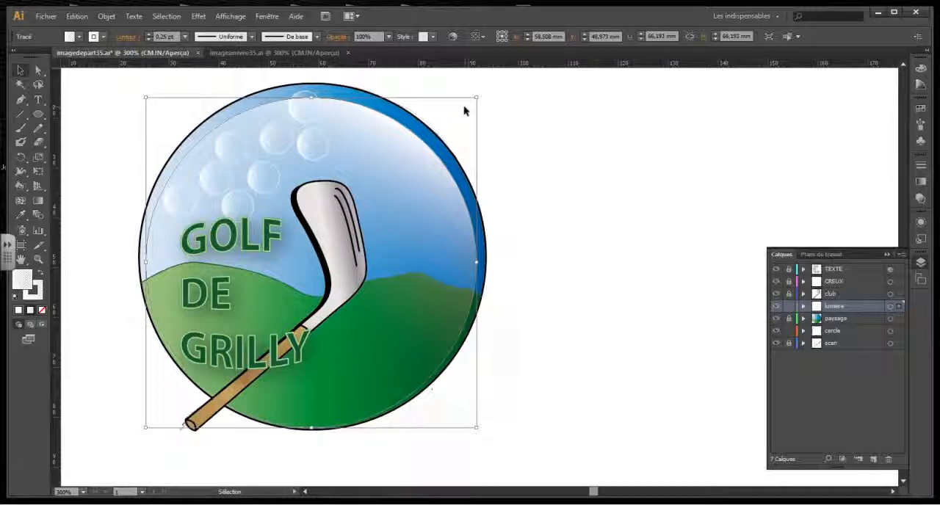
key(Up)
key(Up)
key(Up)
key(Up)
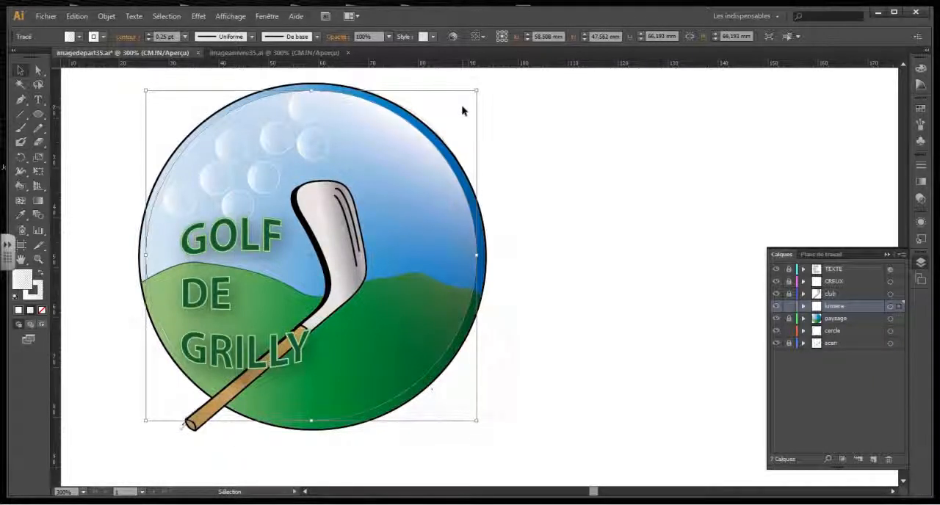
key(Up)
key(Up)
key(Up)
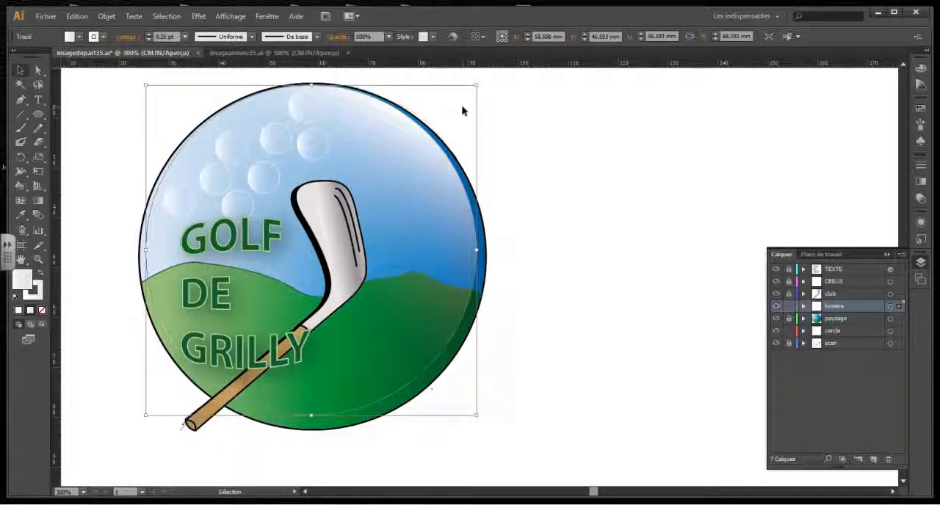
key(Down)
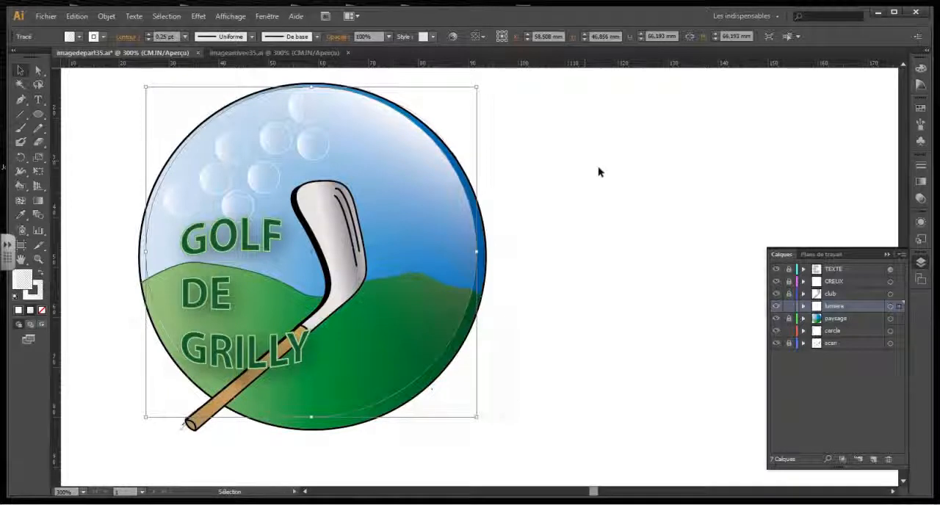
Remove the stroke from the light circle on the lumiere layer, keeping its gradient fill.
click(601, 166)
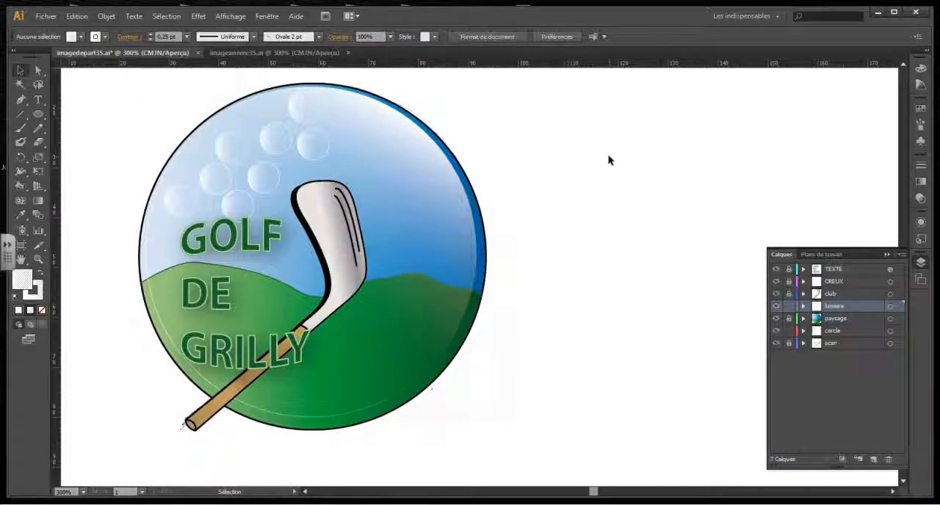
click(466, 207)
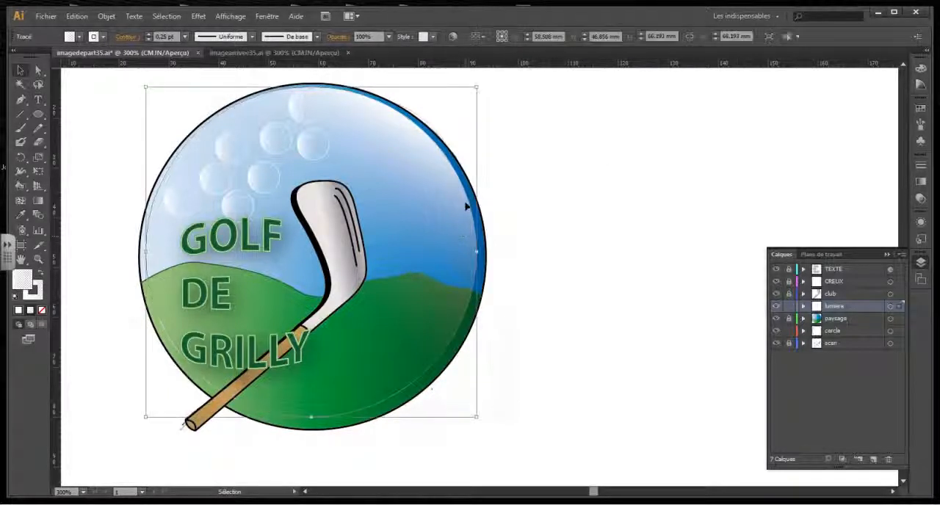
click(42, 310)
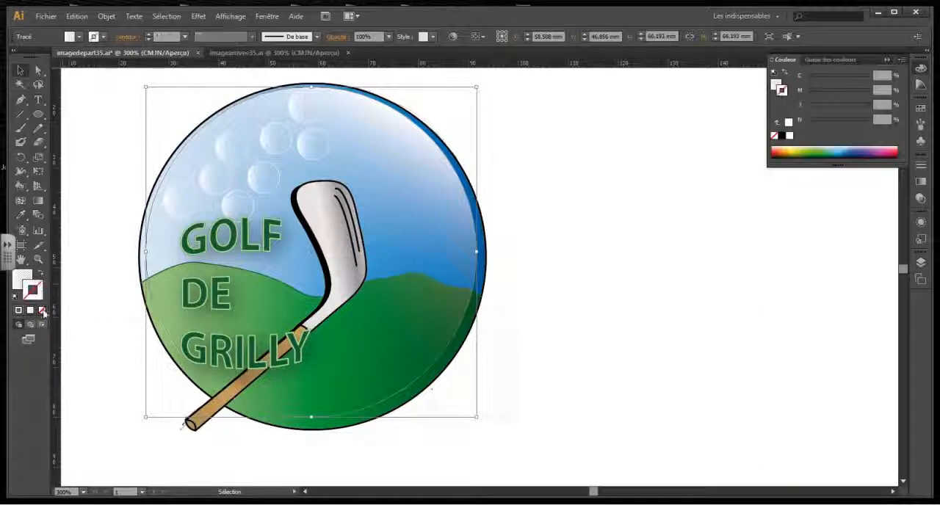
click(561, 306)
Lock the lumiere layer and toggle its visibility off and on to compare the logo with and without the reflection.
click(922, 266)
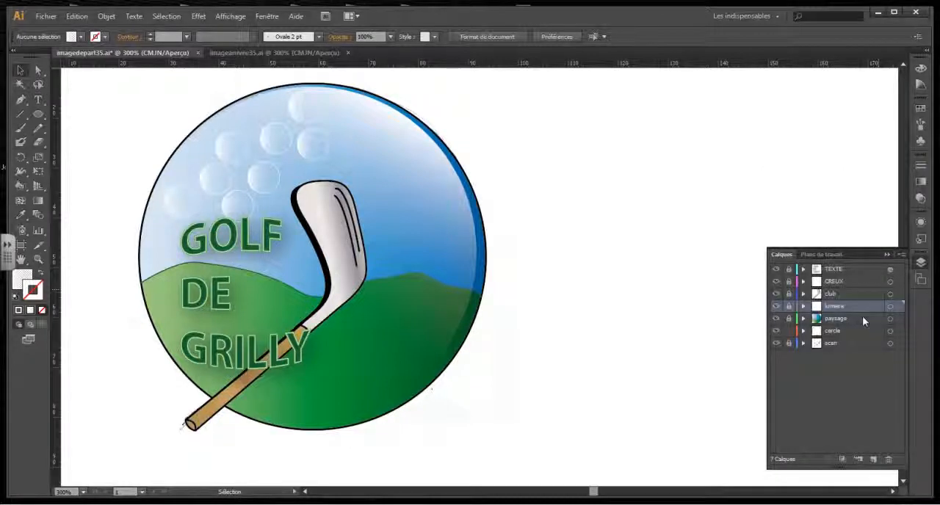
click(778, 307)
click(778, 308)
click(777, 307)
click(777, 307)
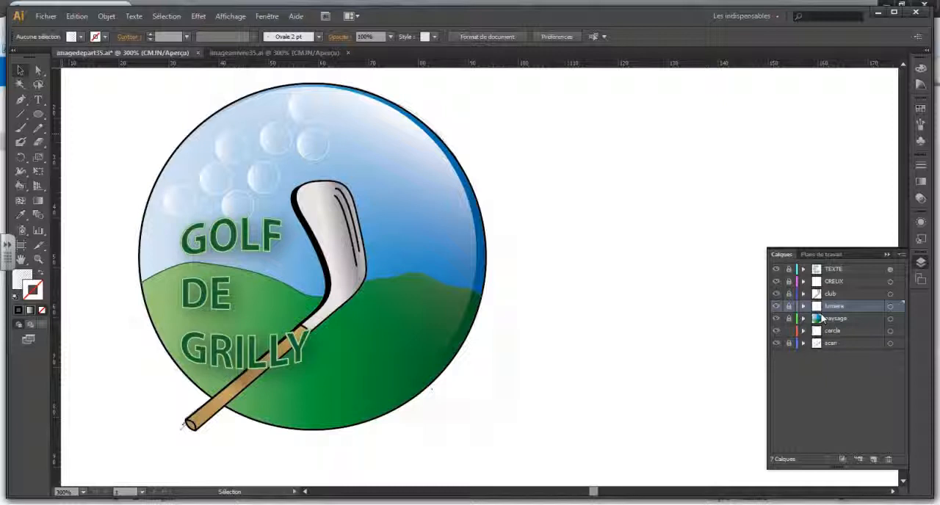
Fill the outline circle on the cercle layer with solid black.
click(835, 332)
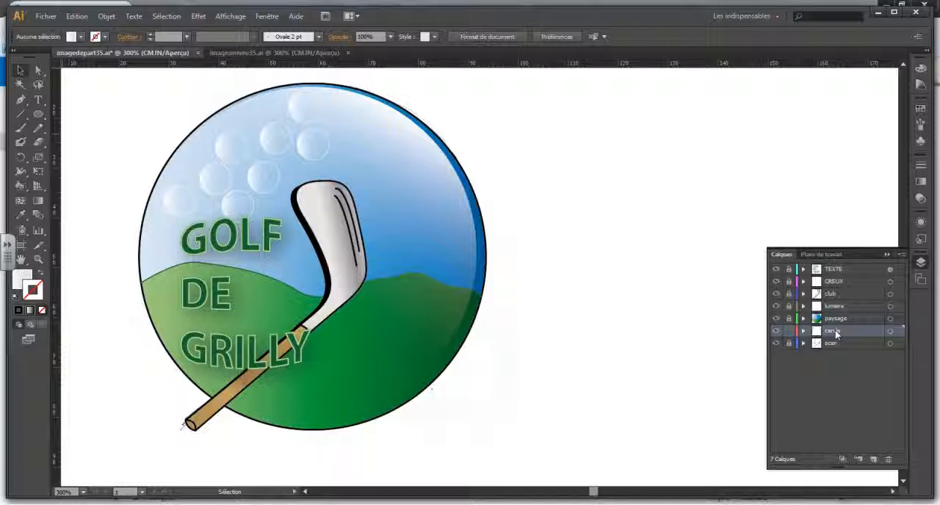
click(890, 332)
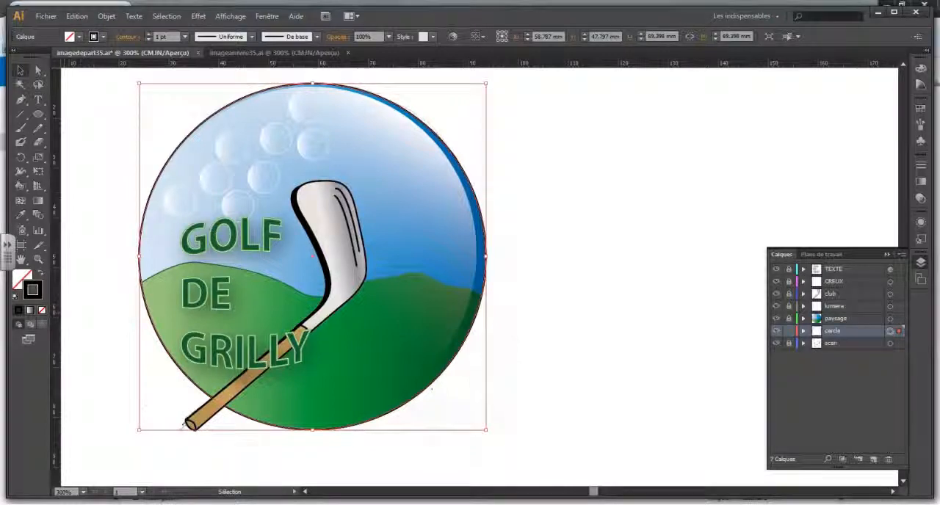
click(22, 283)
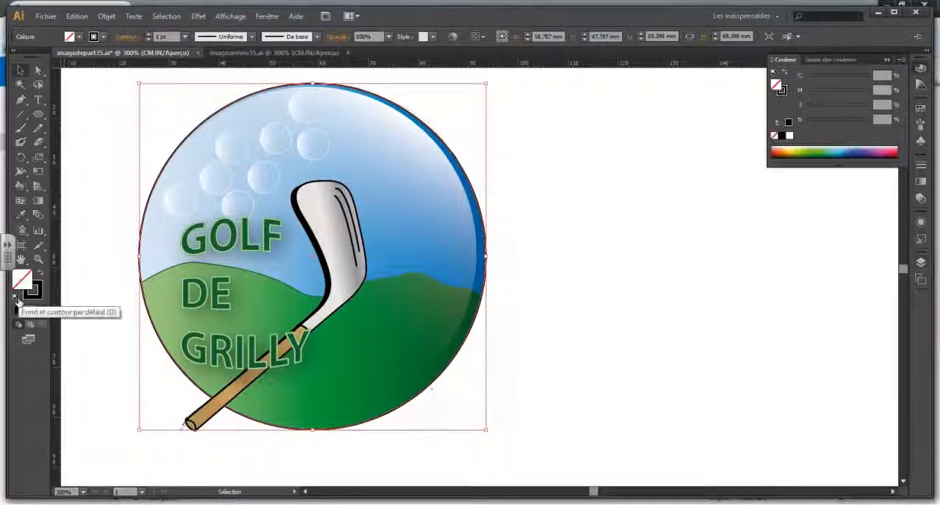
click(20, 312)
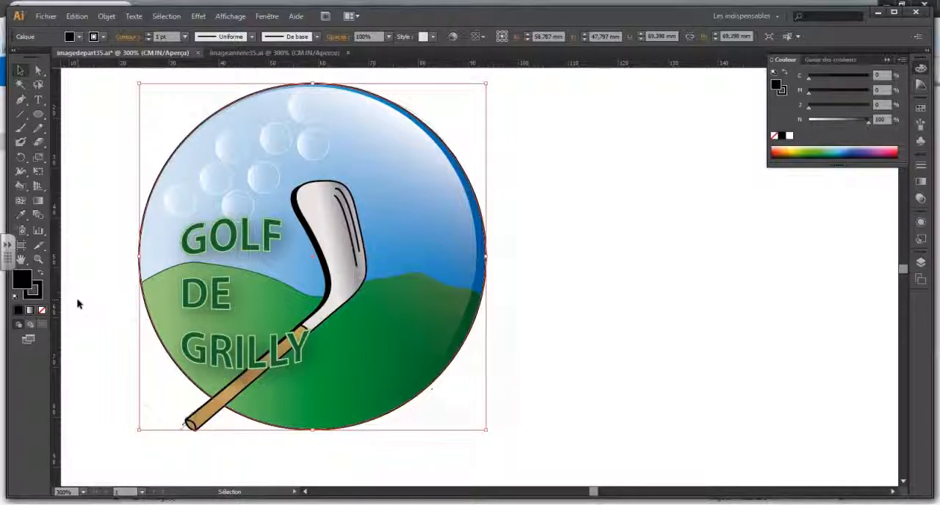
Apply a black drop shadow to the cercle layer in Produit mode, with 67% opacity, 1 mm X and Y offsets and 1,76 mm blur.
click(199, 15)
mouse_move(213, 149)
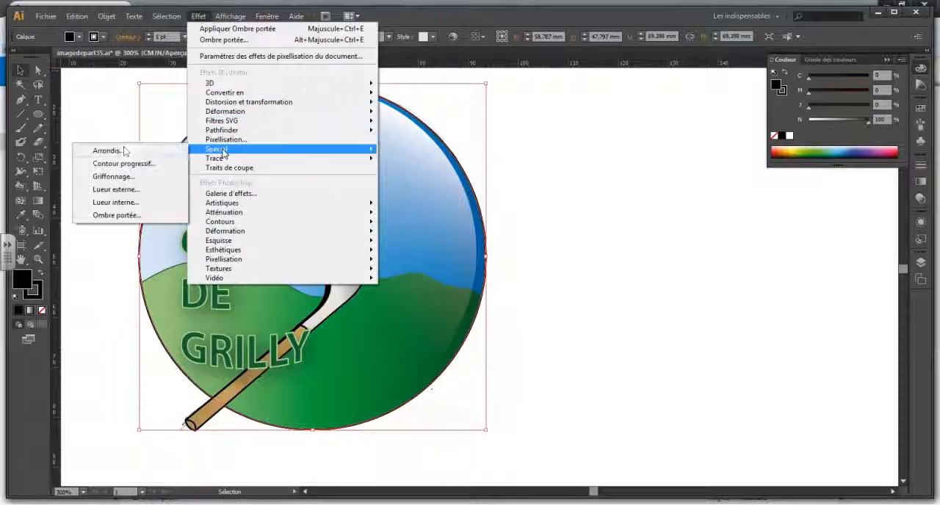
click(118, 217)
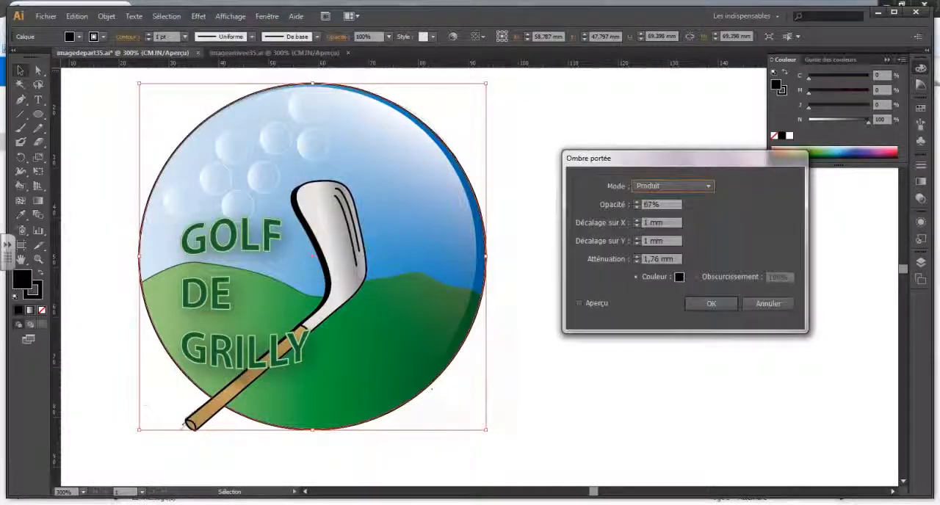
click(580, 304)
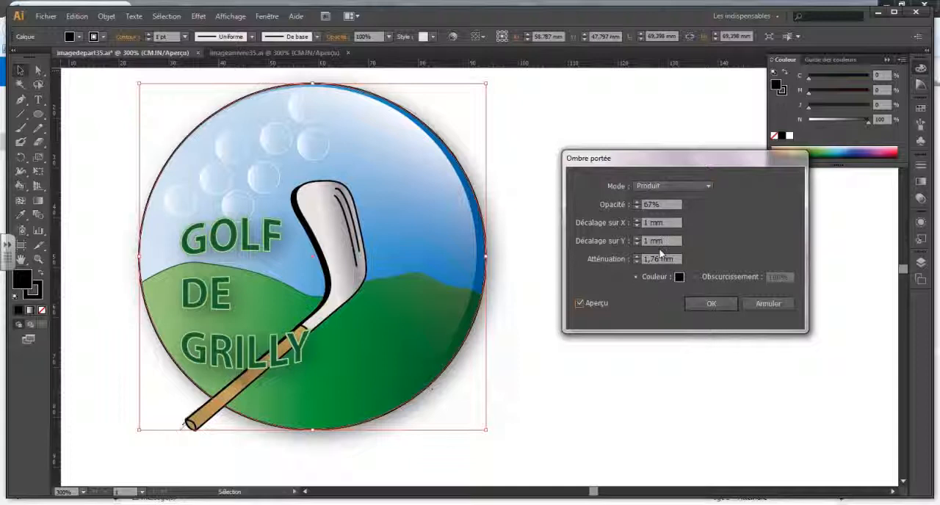
click(709, 305)
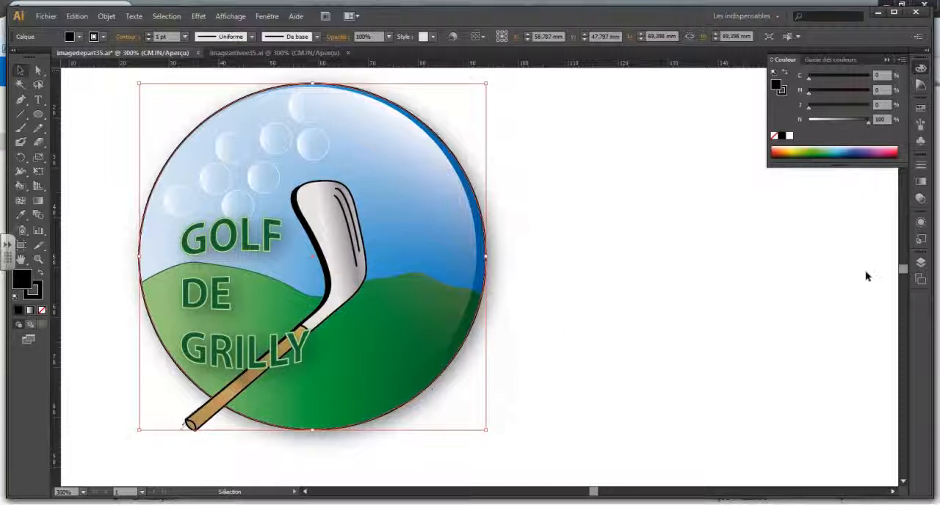
Lock the cercle layer, then briefly hide the paysage layer to check the black disc beneath it.
click(921, 263)
click(568, 254)
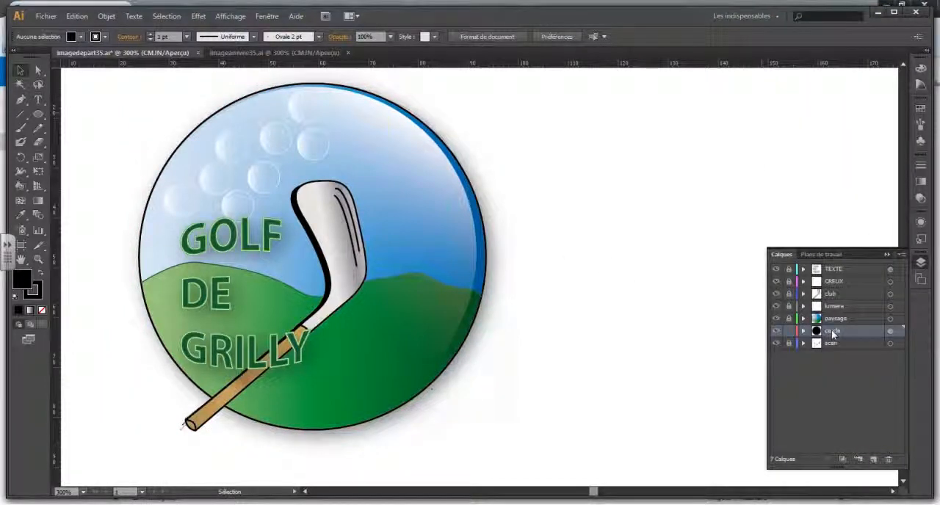
click(777, 319)
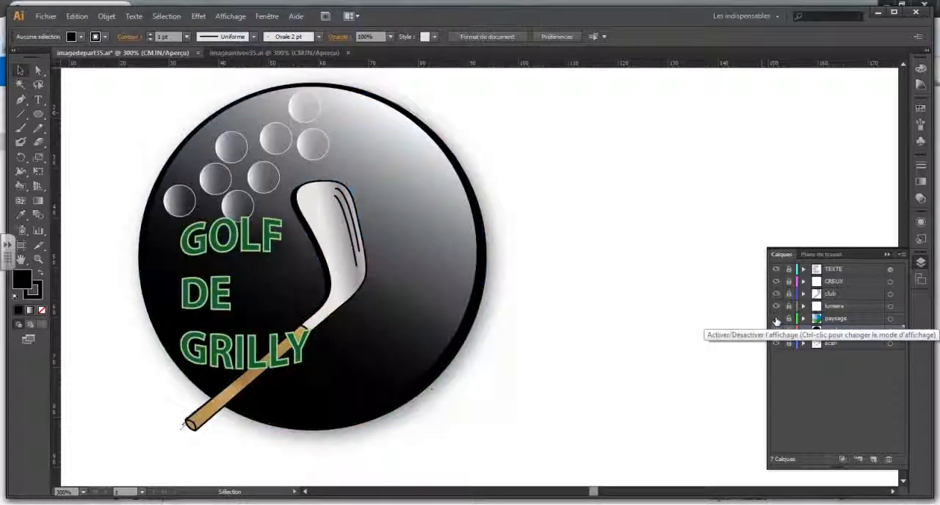
click(777, 319)
Unlock the paysage layer and expand its nested groups down to the two paths of the upper subgroup.
click(789, 319)
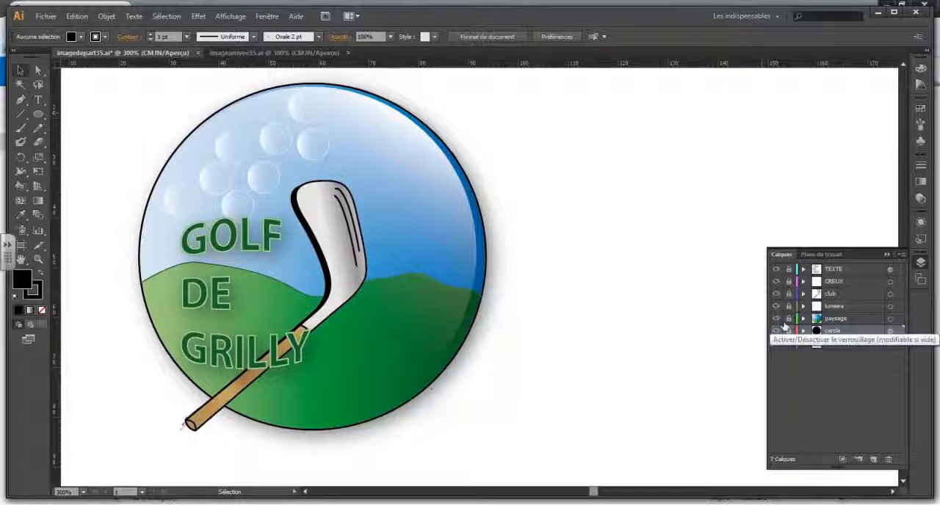
click(804, 319)
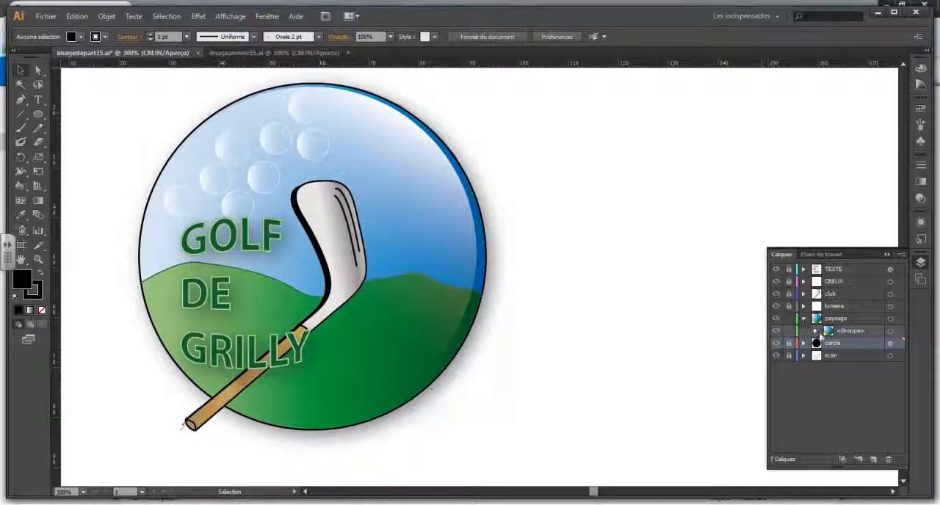
click(815, 331)
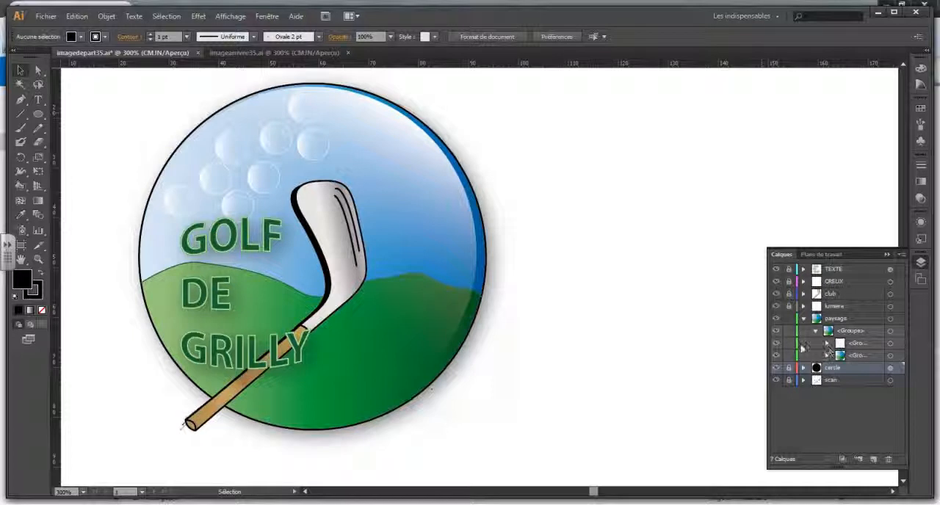
click(777, 343)
click(777, 344)
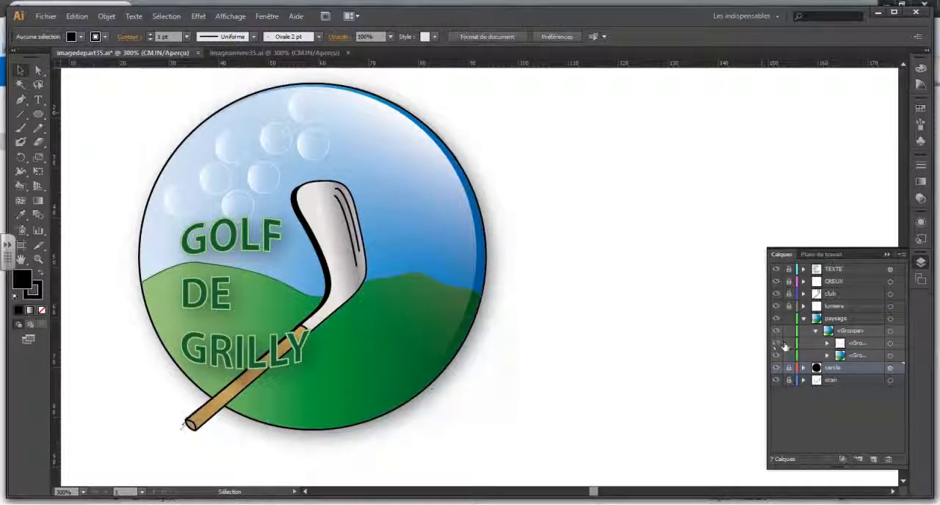
click(826, 344)
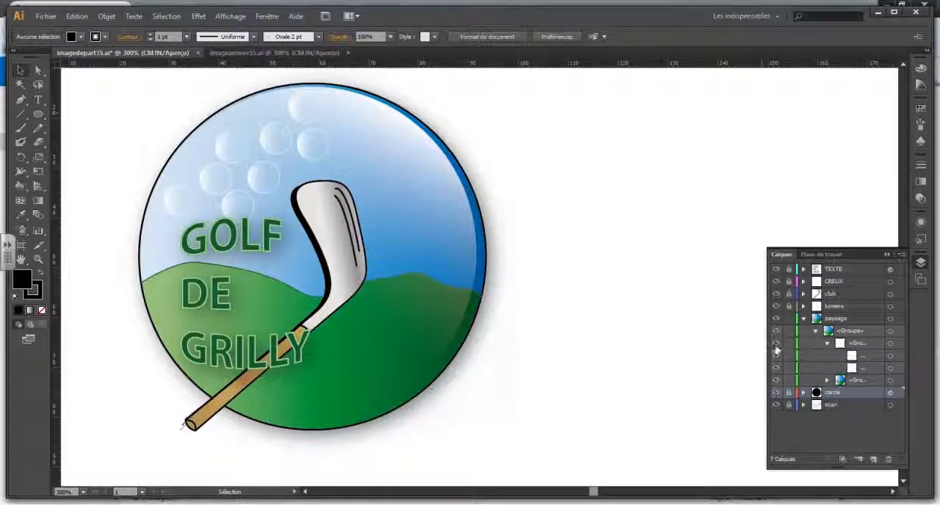
click(853, 345)
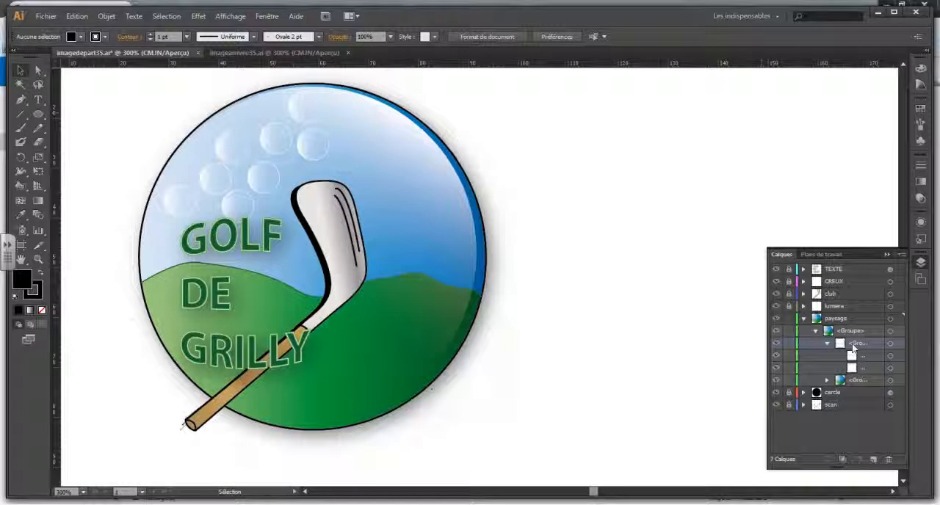
Remove the stroke from the whole landscape group and collapse the paysage layer.
click(486, 286)
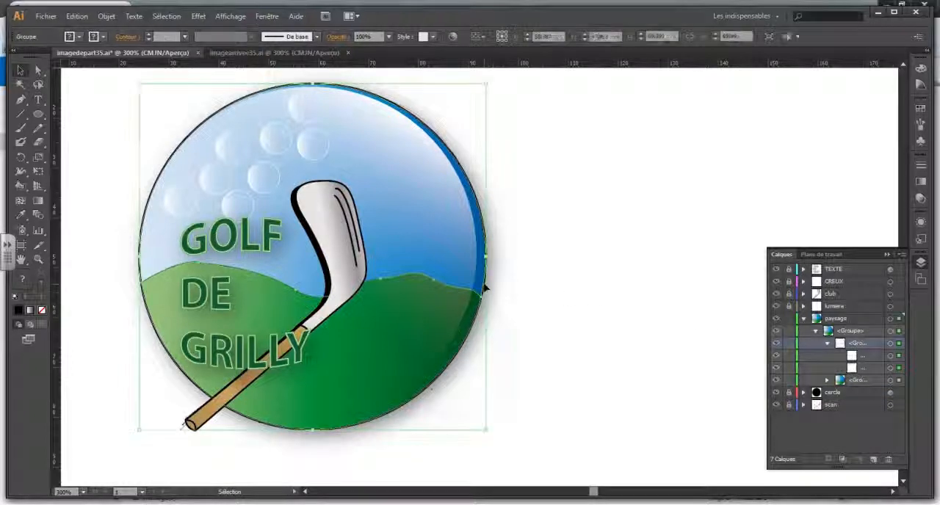
click(41, 303)
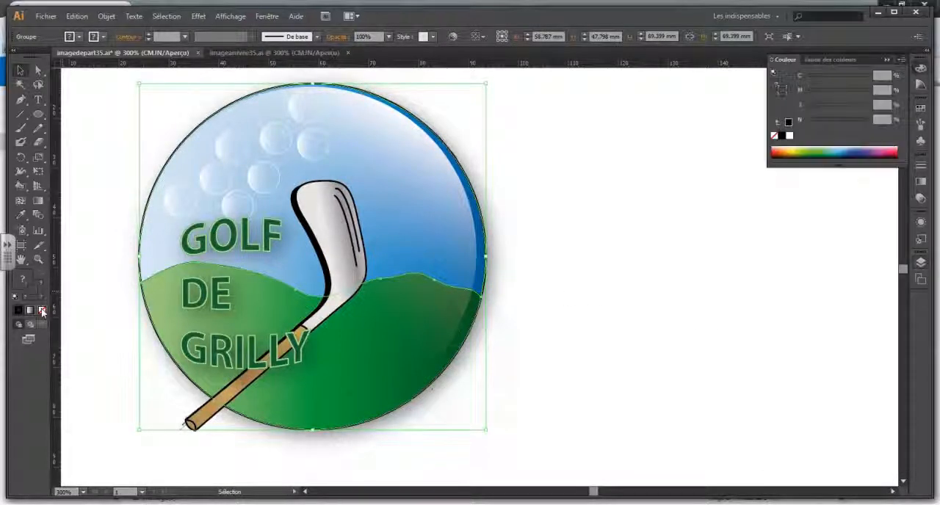
click(585, 281)
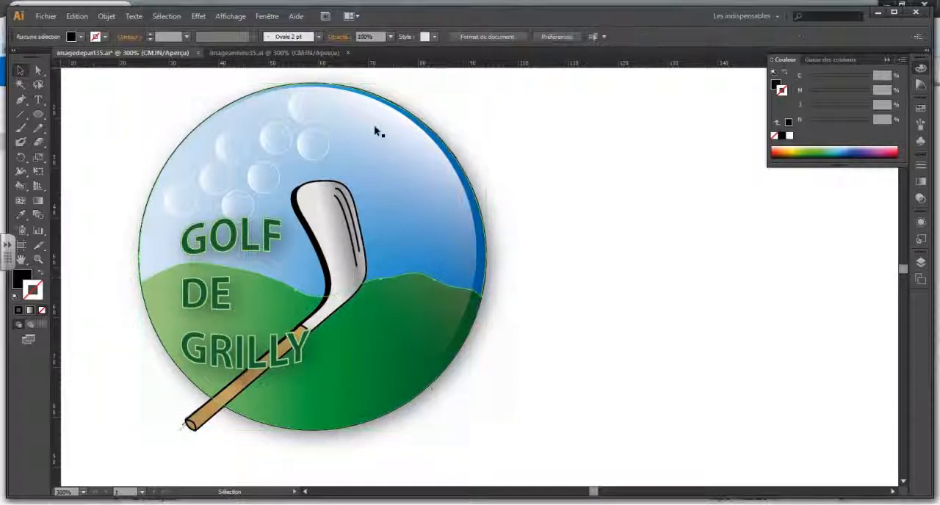
click(921, 262)
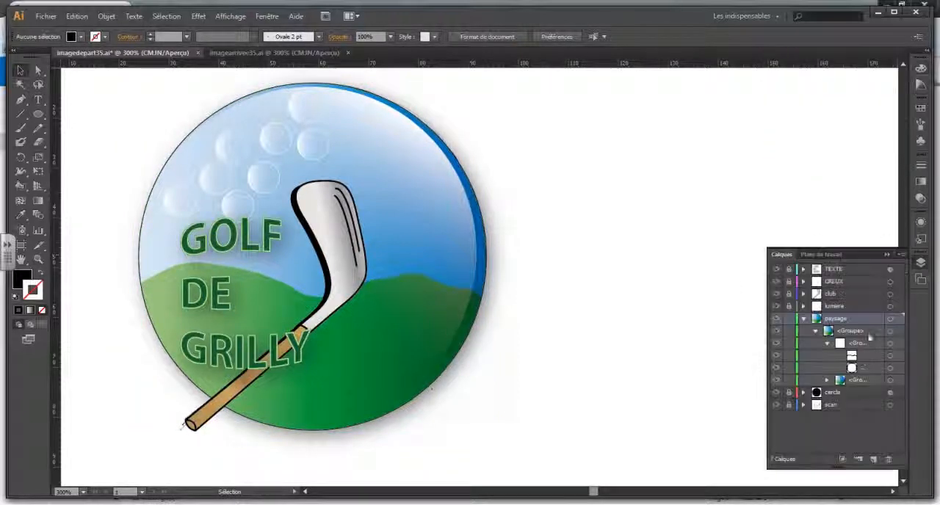
click(804, 318)
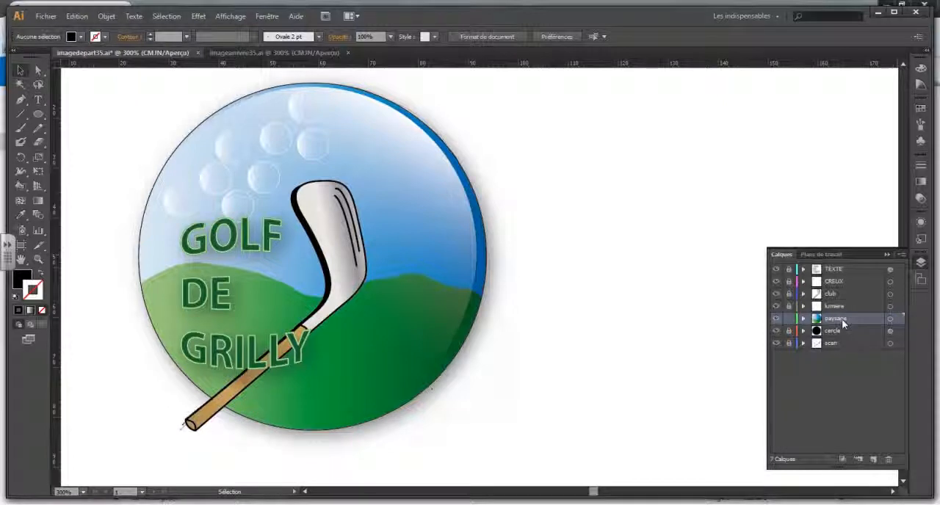
Open the tree illustration arbre.ai from the course folder on the E: drive.
click(47, 18)
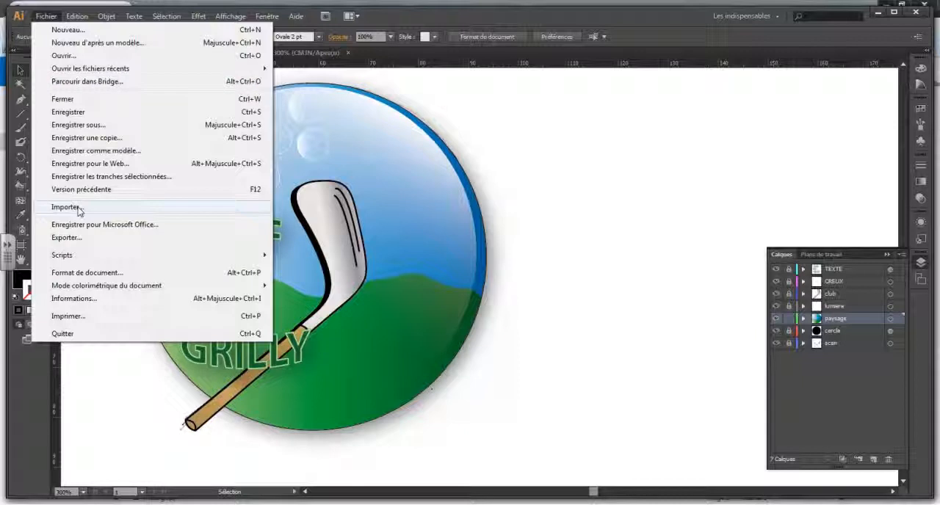
click(65, 56)
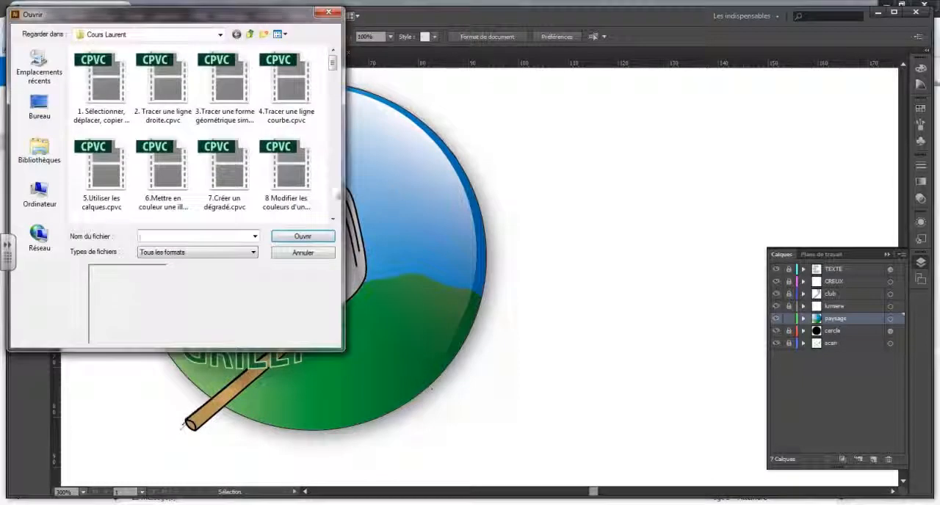
click(38, 200)
double_click(142, 141)
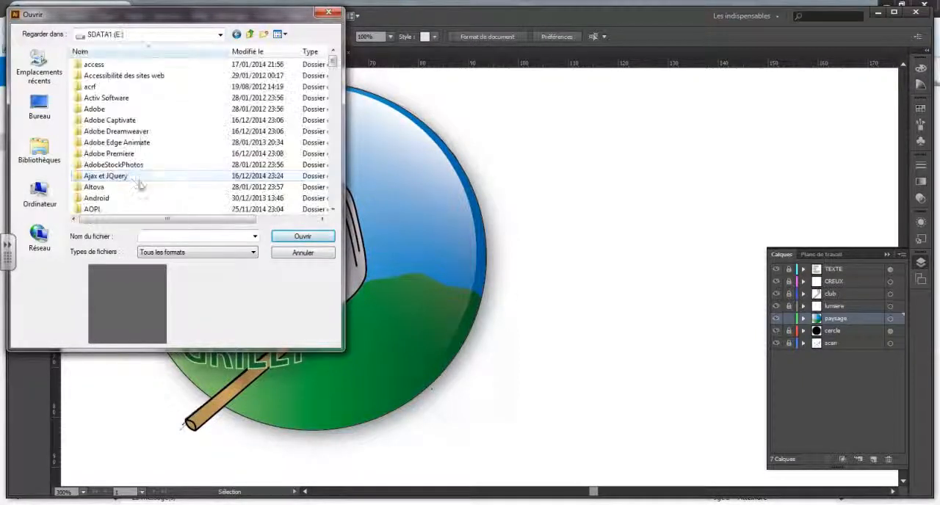
scroll(134, 181, down, 15)
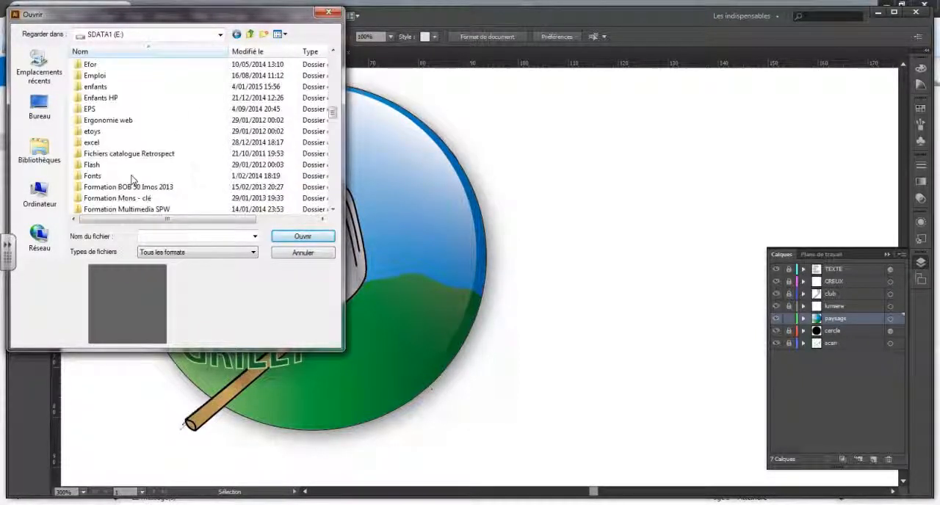
double_click(99, 109)
double_click(102, 120)
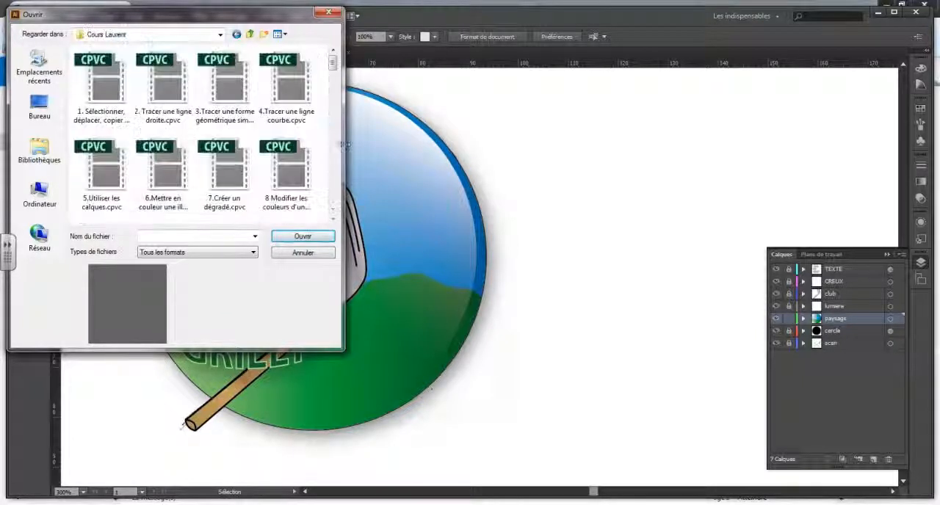
drag(333, 65, 340, 119)
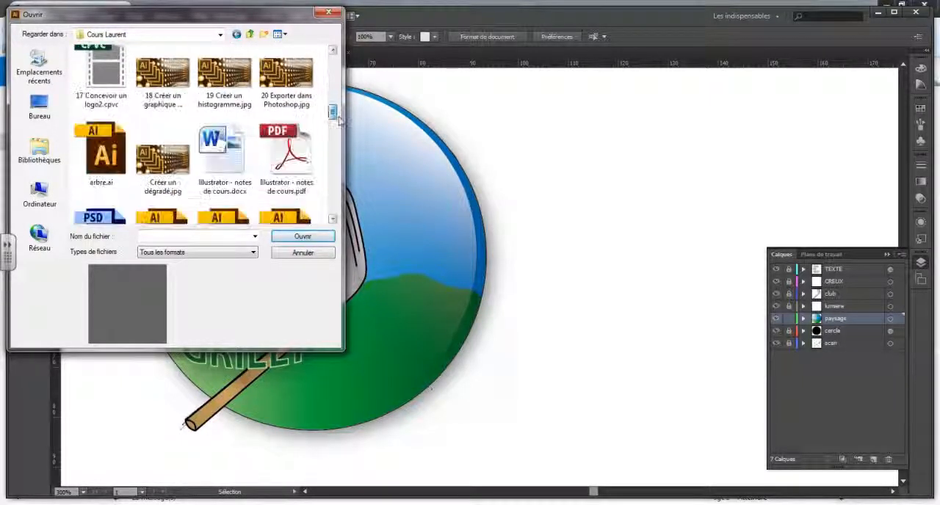
double_click(101, 150)
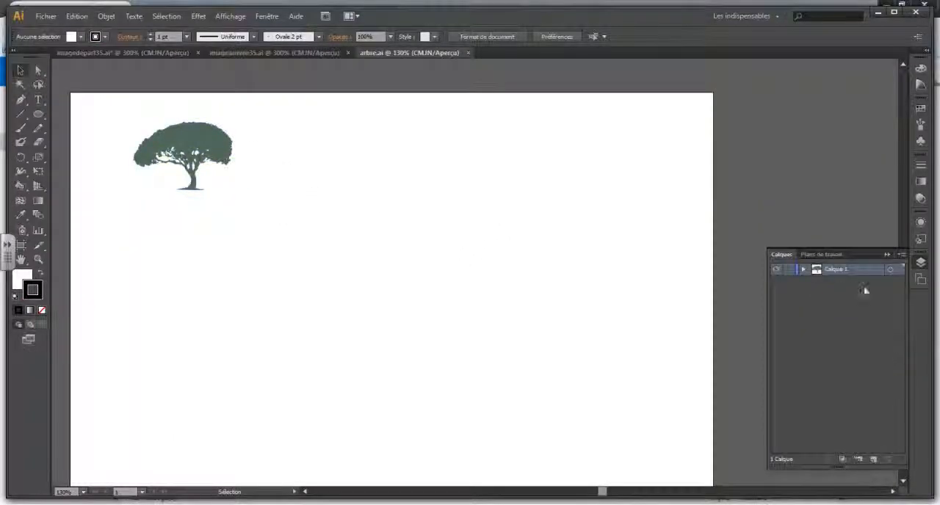
Copy all the tree artwork on Calque 1 and paste it into the paysage layer of imagedepart35.ai.
click(888, 271)
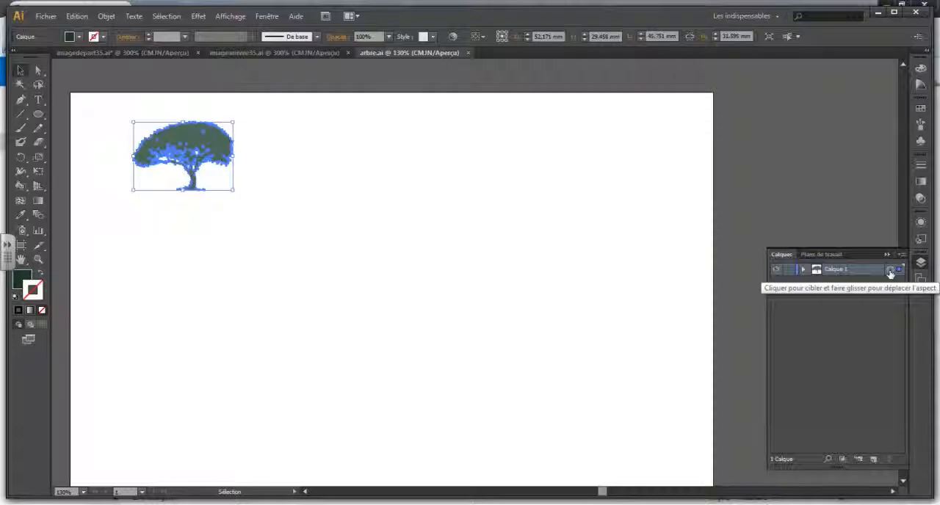
click(158, 51)
key(ctrl+v)
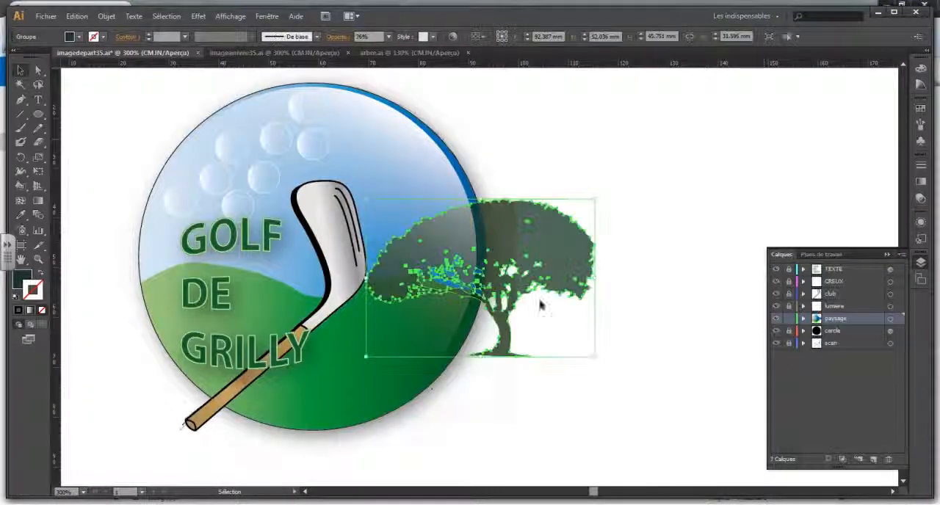
Move the tree about 25 mm left and 4 mm up so it stands on the logo's hills behind the club, and deselect it.
drag(554, 250, 428, 227)
click(627, 286)
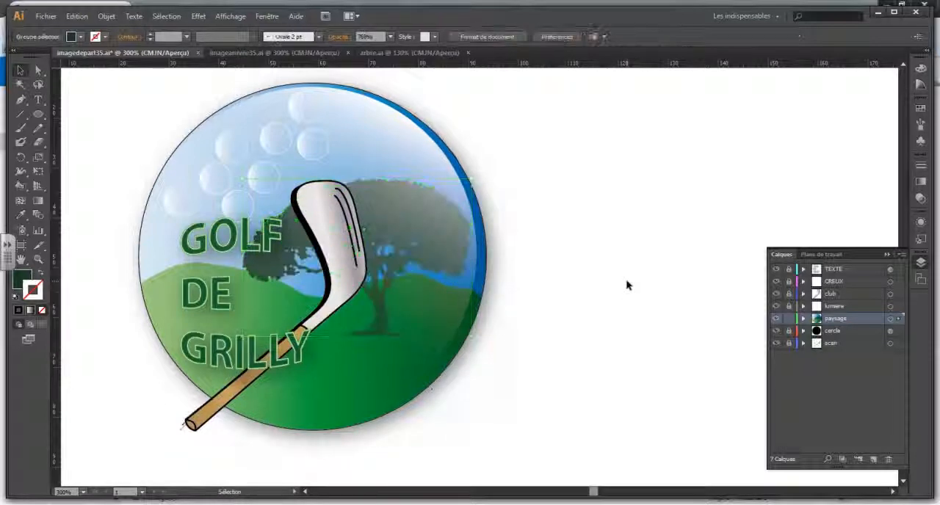
click(652, 282)
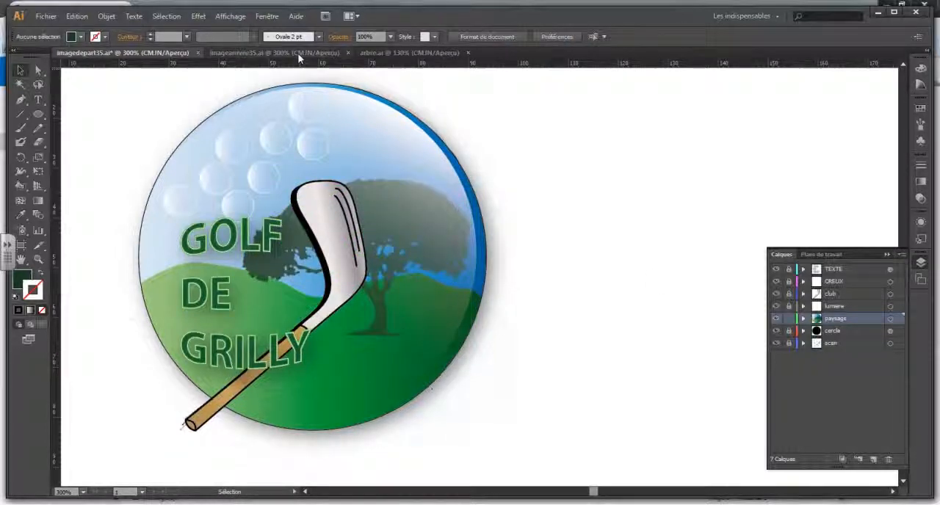